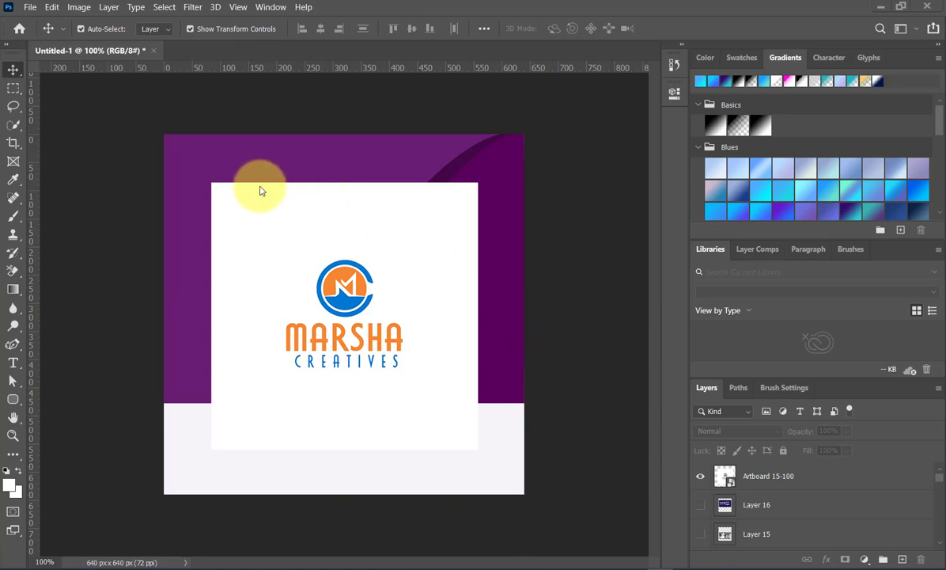
- Create a new document 1080 pixels wide and 1080 pixels high with a resolution of 200 pixels/inch
click(30, 8)
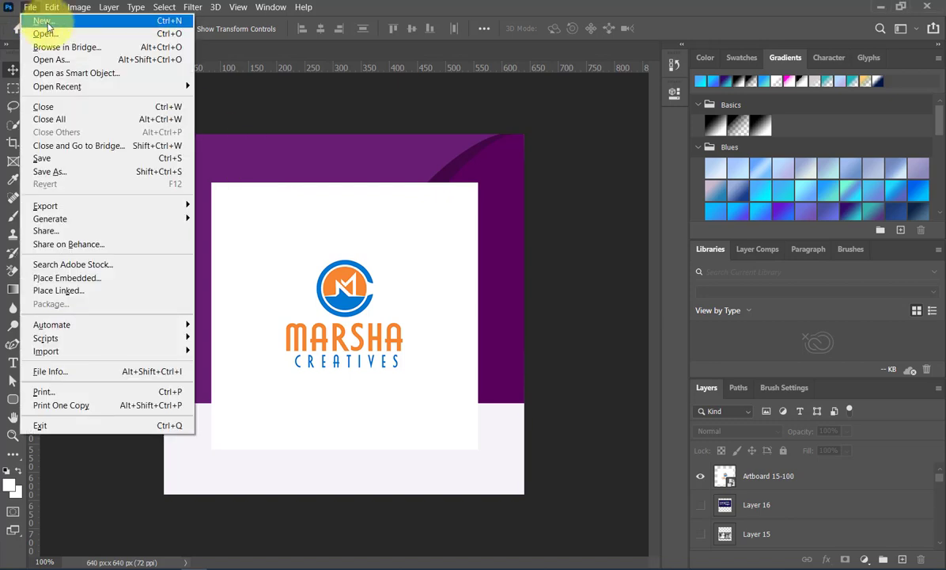
click(45, 22)
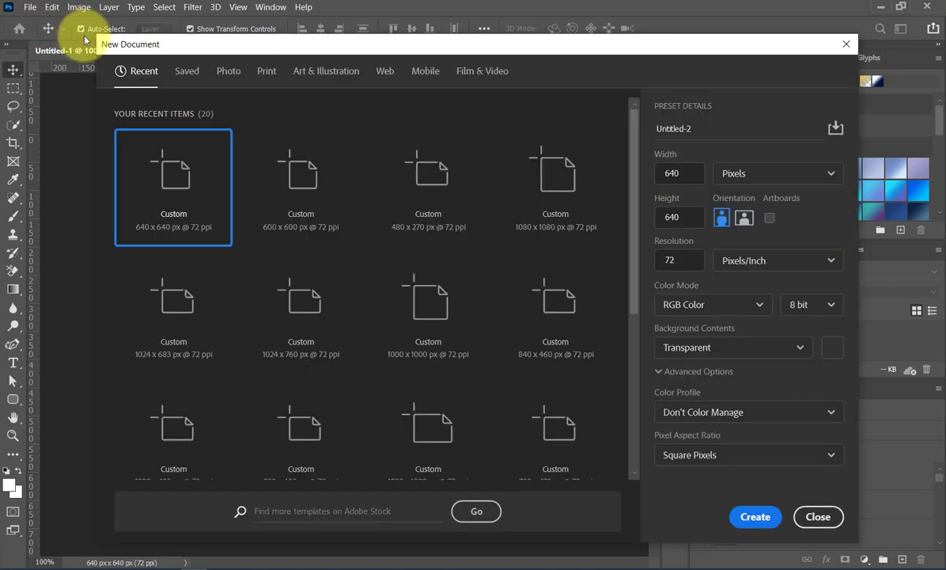
click(663, 174)
click(805, 173)
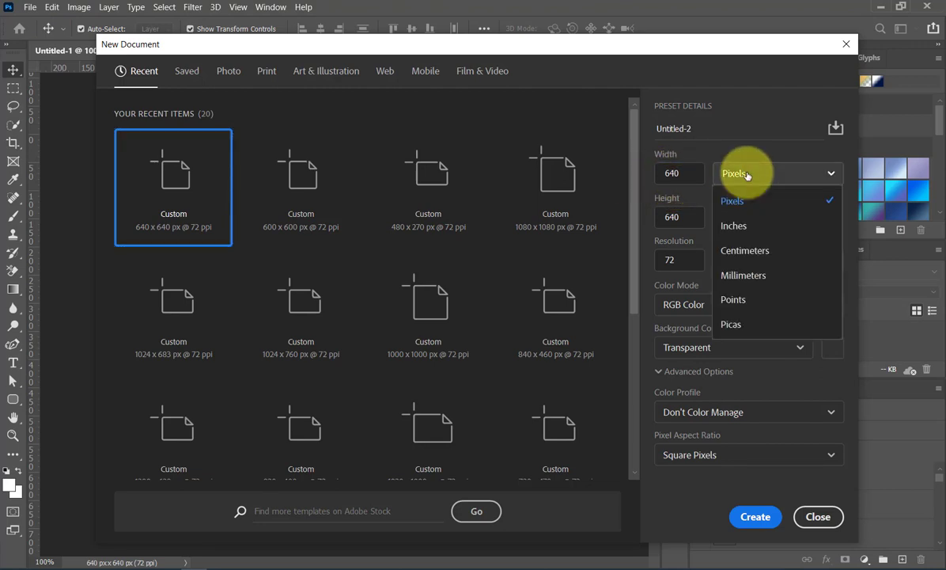
click(748, 203)
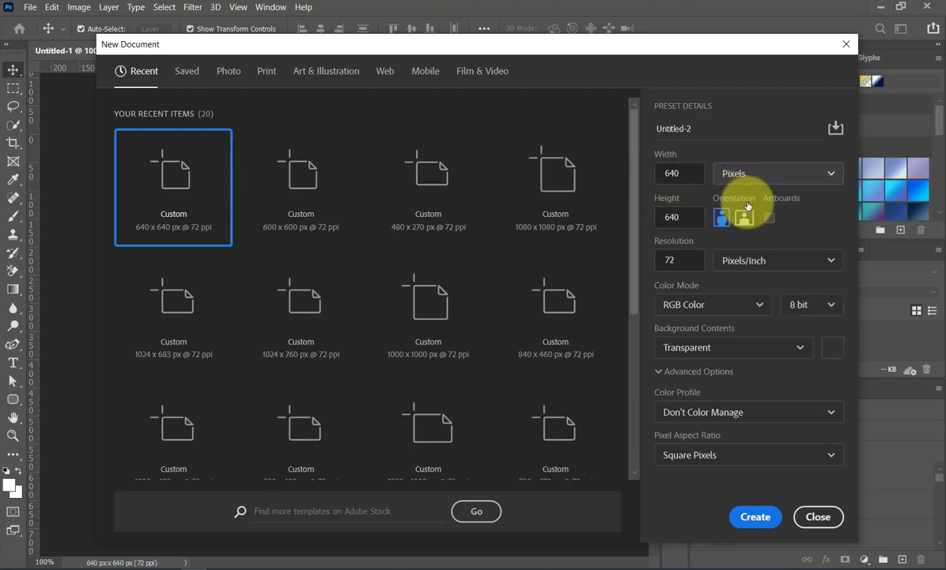
text(1080)
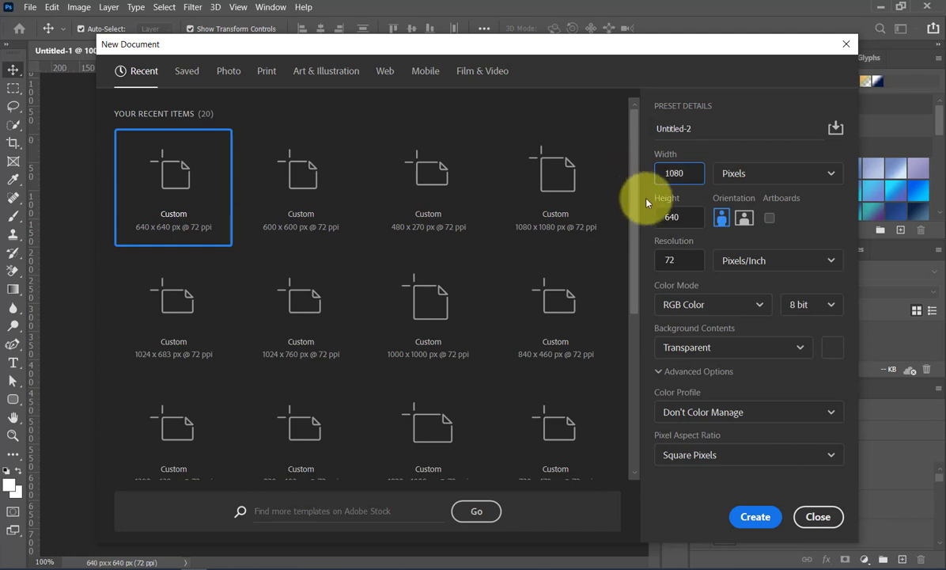
click(668, 218)
text(10)
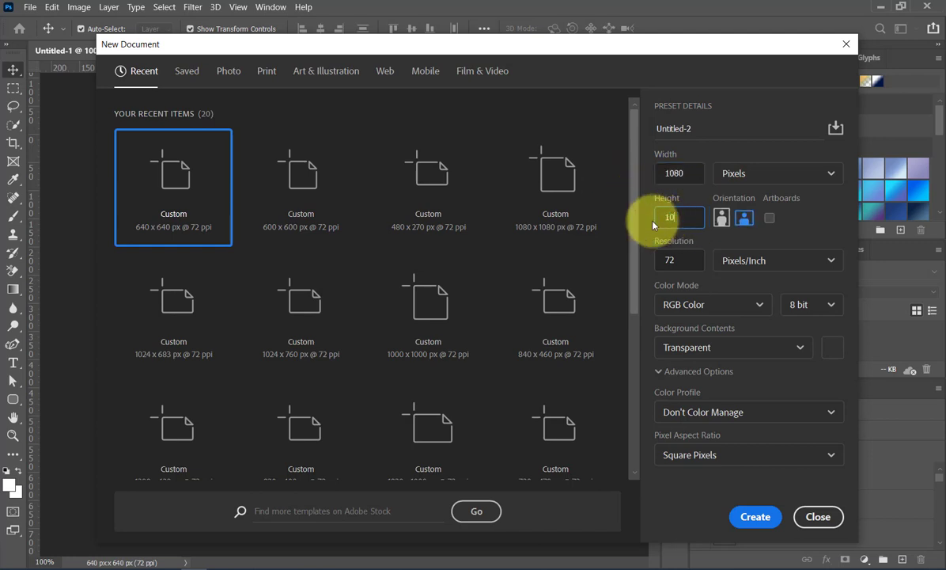
text(80)
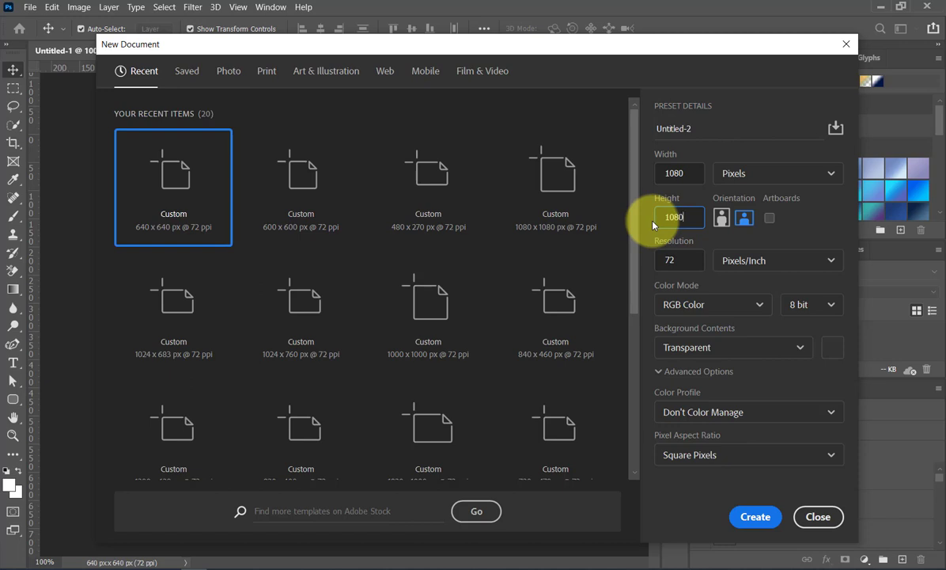
click(656, 263)
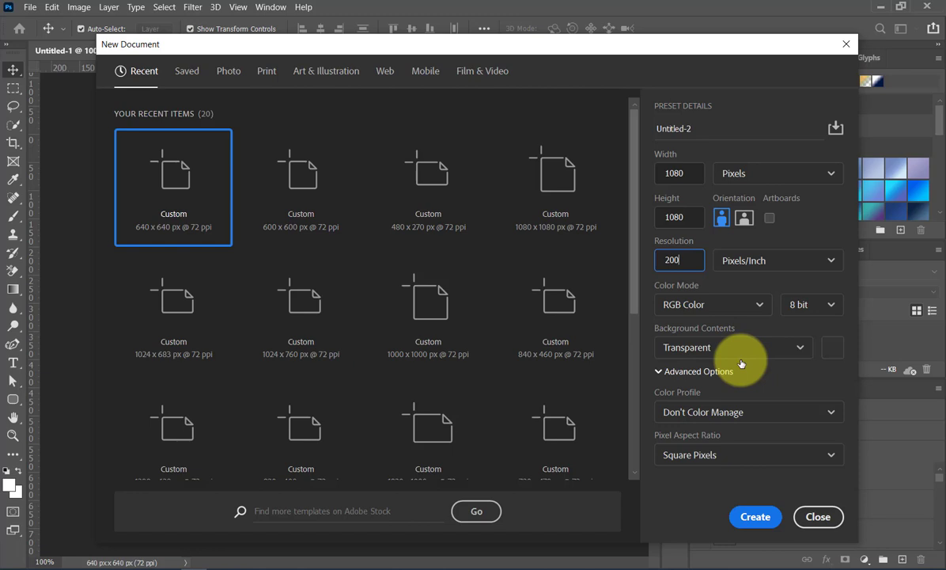
click(756, 517)
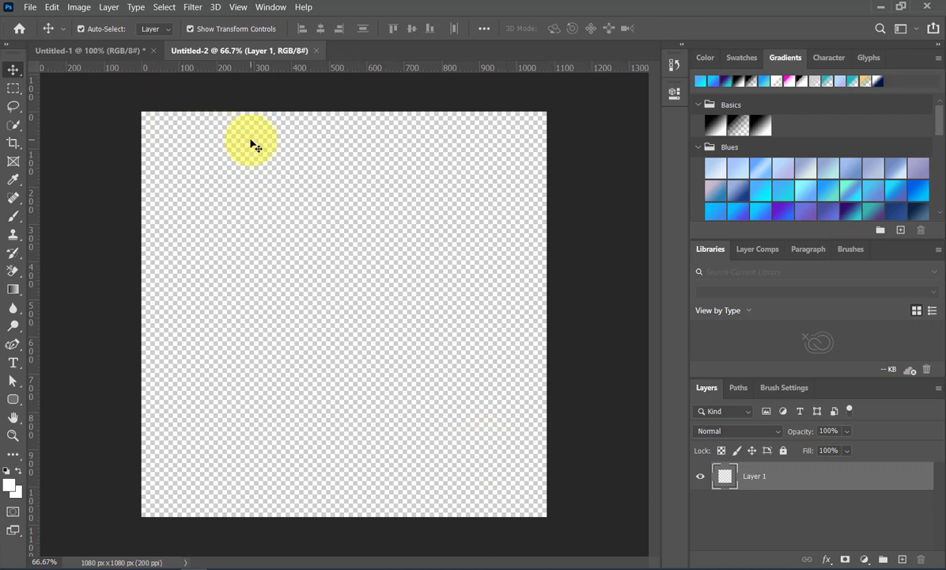
- Place the brown paper texture pexels-pixabay-235985 from the party flyer folder as an embedded image
click(28, 7)
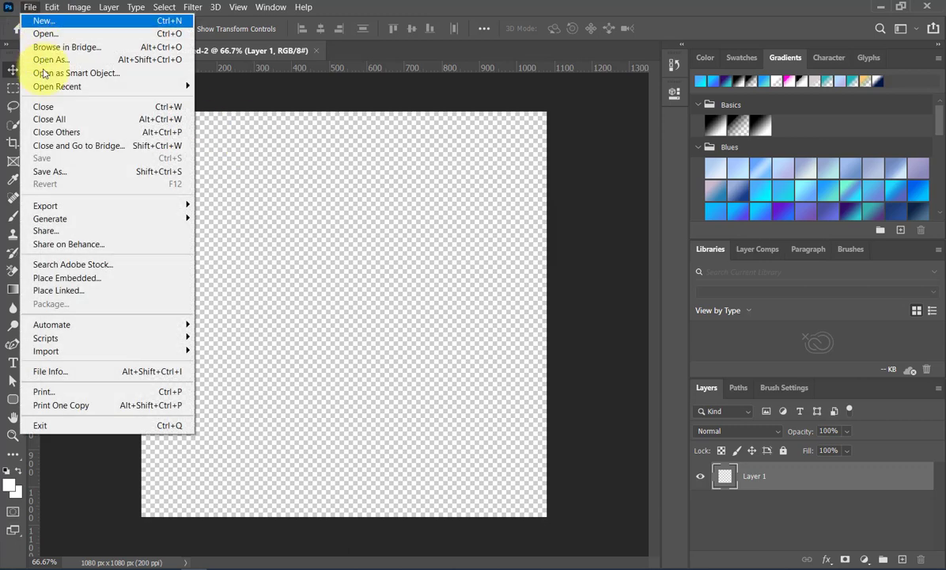
click(65, 278)
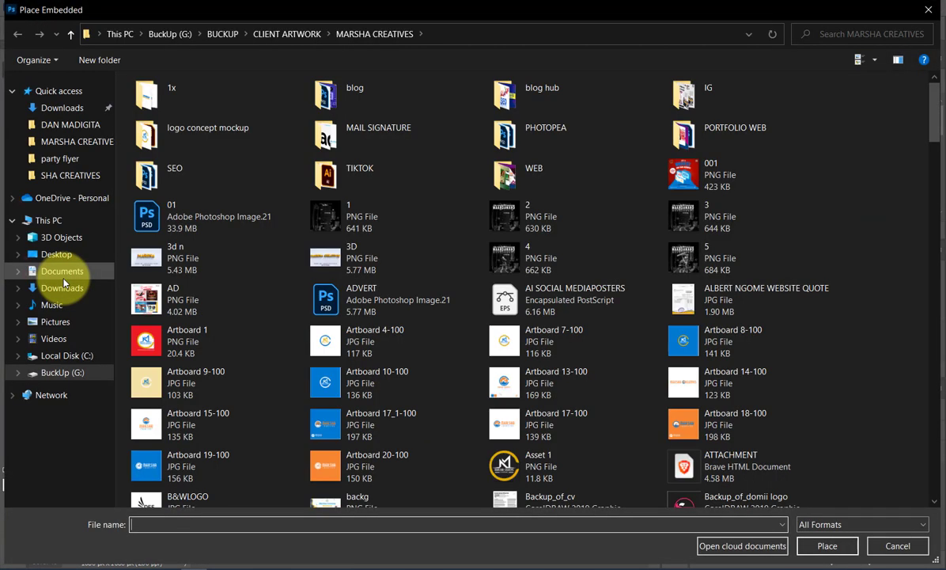
click(71, 158)
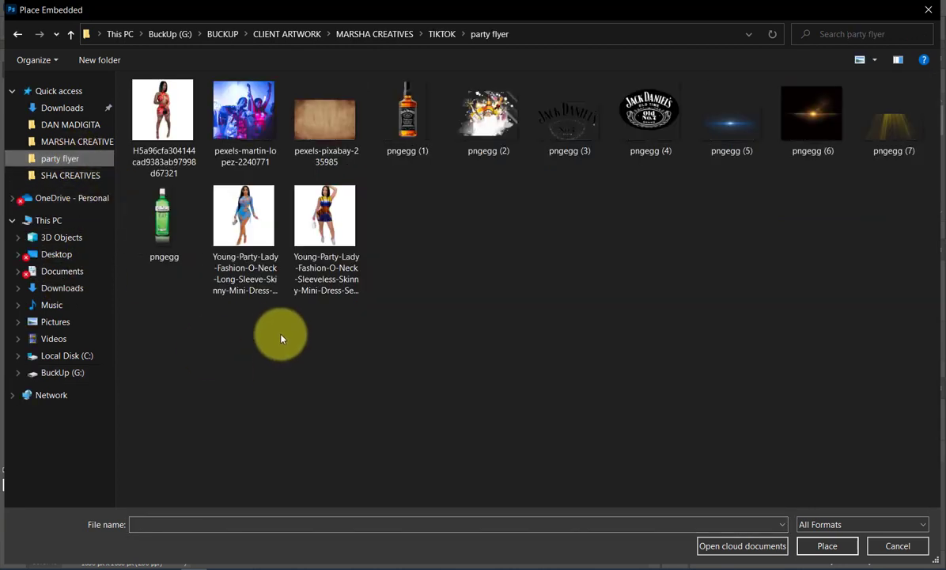
double_click(327, 128)
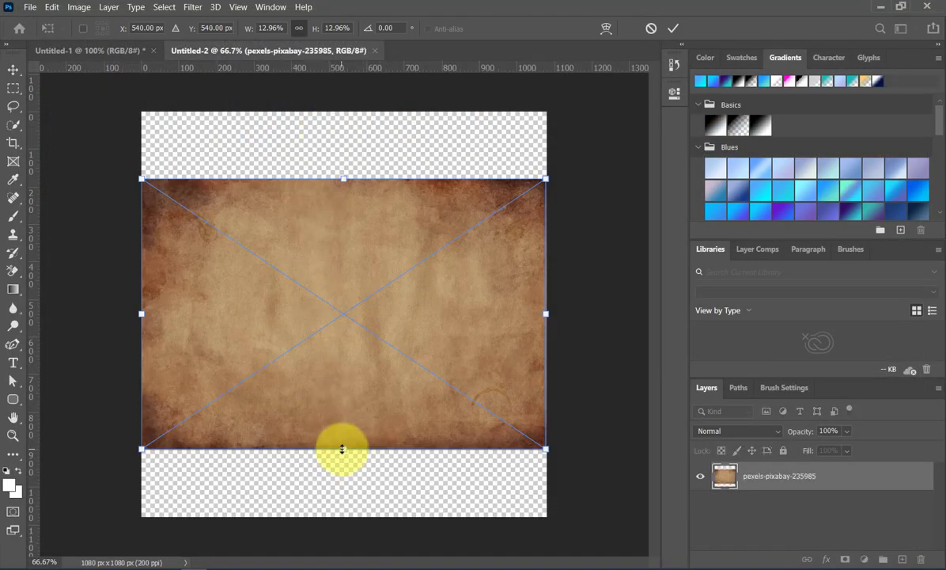
- Scale the paper texture proportionally to about 19.39% so it covers the whole canvas, and commit the transform
drag(343, 448, 340, 515)
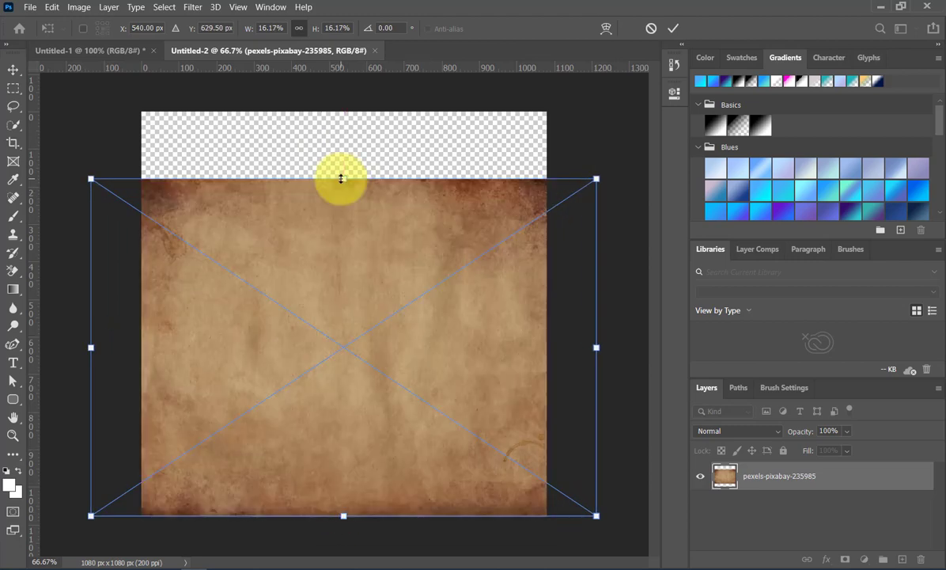
drag(343, 179, 345, 112)
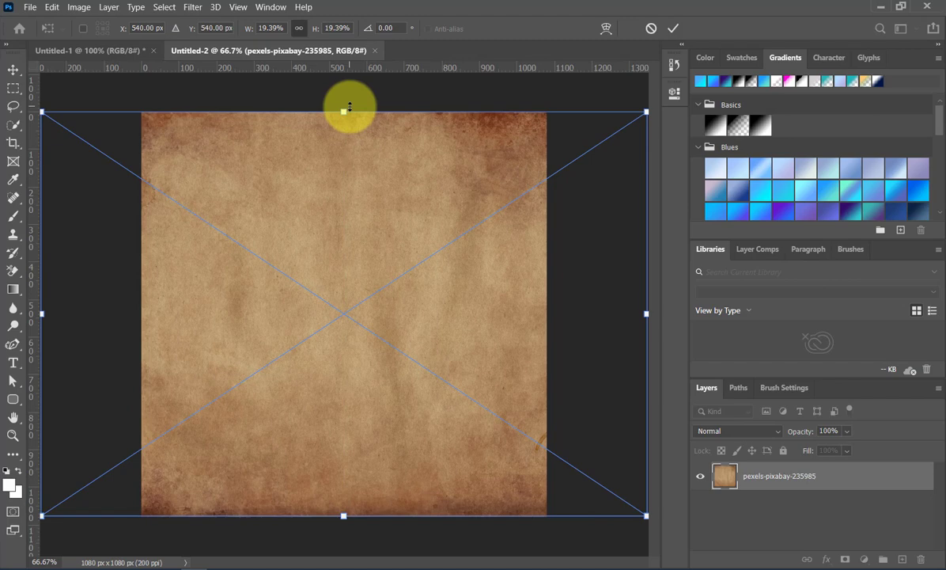
click(672, 32)
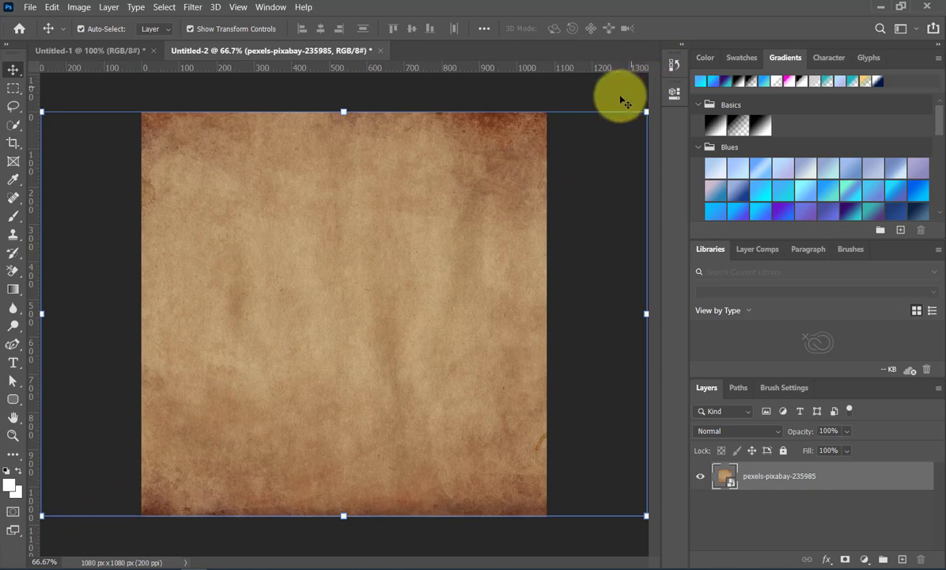
key(ctrl+t)
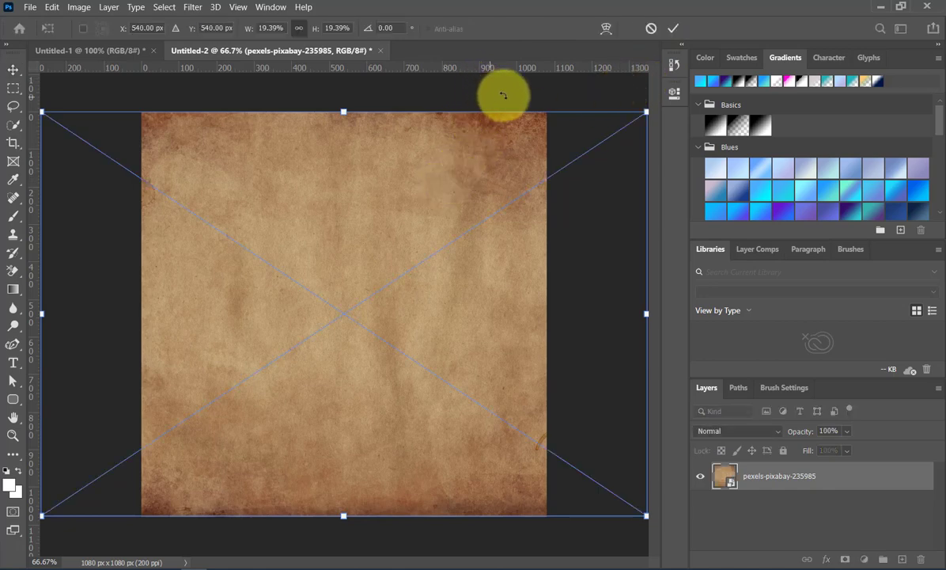
click(672, 28)
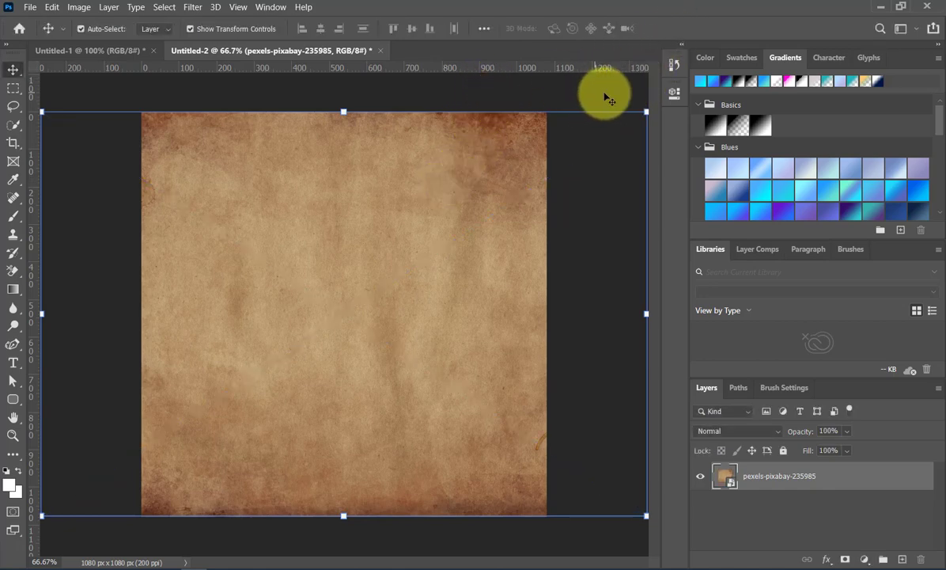
click(81, 92)
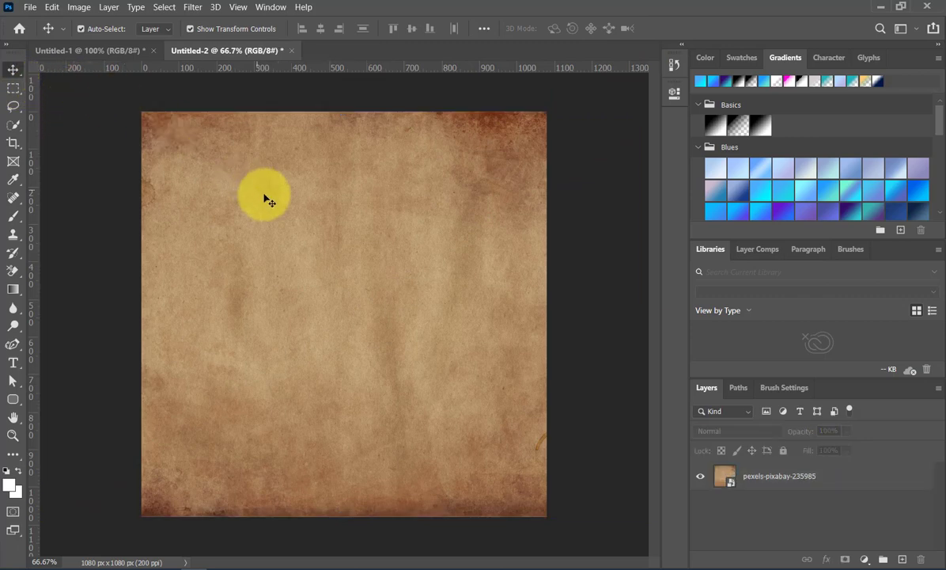
- Apply a Gaussian Blur with a radius of 2.3 pixels to the paper texture layer
click(754, 488)
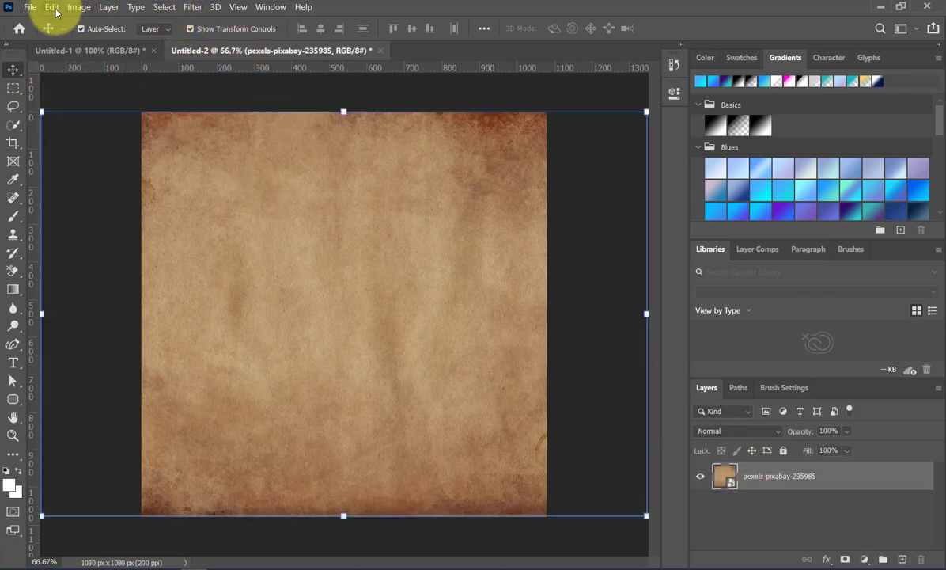
click(196, 8)
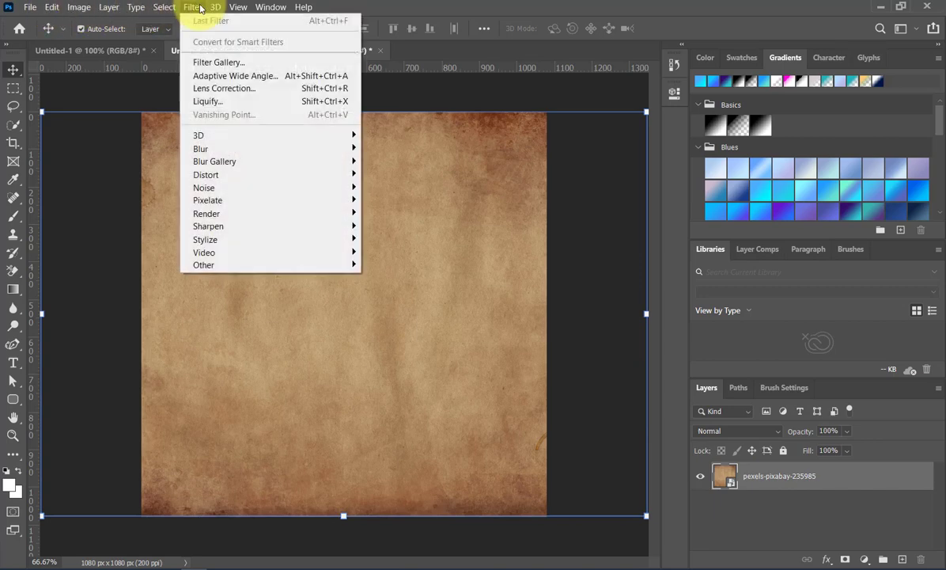
mouse_move(228, 148)
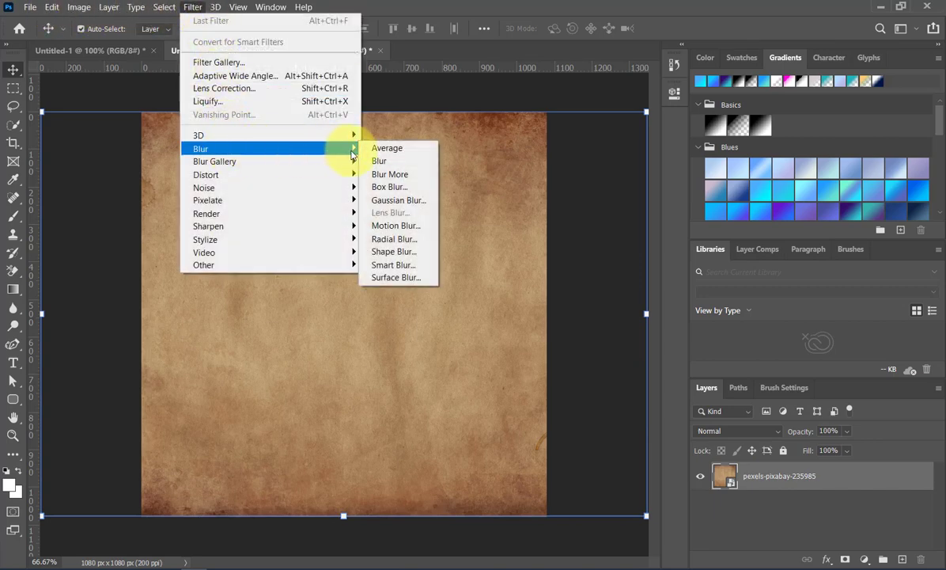
click(398, 200)
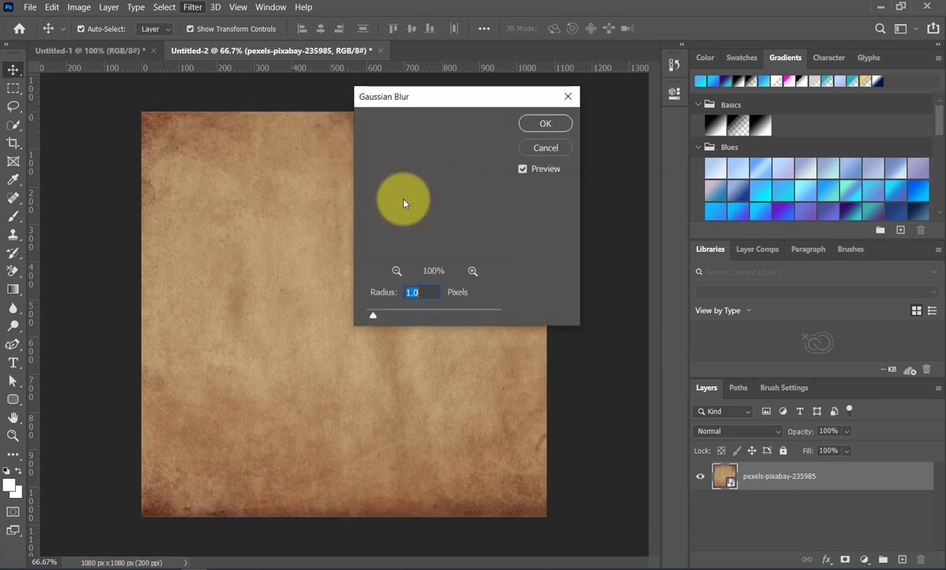
drag(473, 102, 776, 123)
mouse_move(676, 336)
mouse_down()
mouse_move(735, 338)
mouse_move(689, 340)
mouse_up()
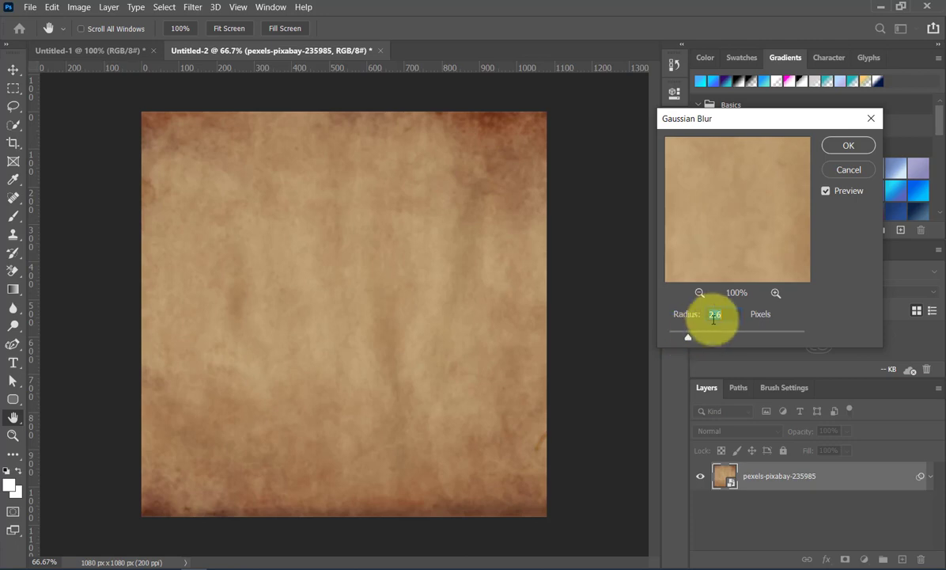
mouse_move(689, 338)
mouse_down()
mouse_move(678, 339)
mouse_move(686, 338)
mouse_up()
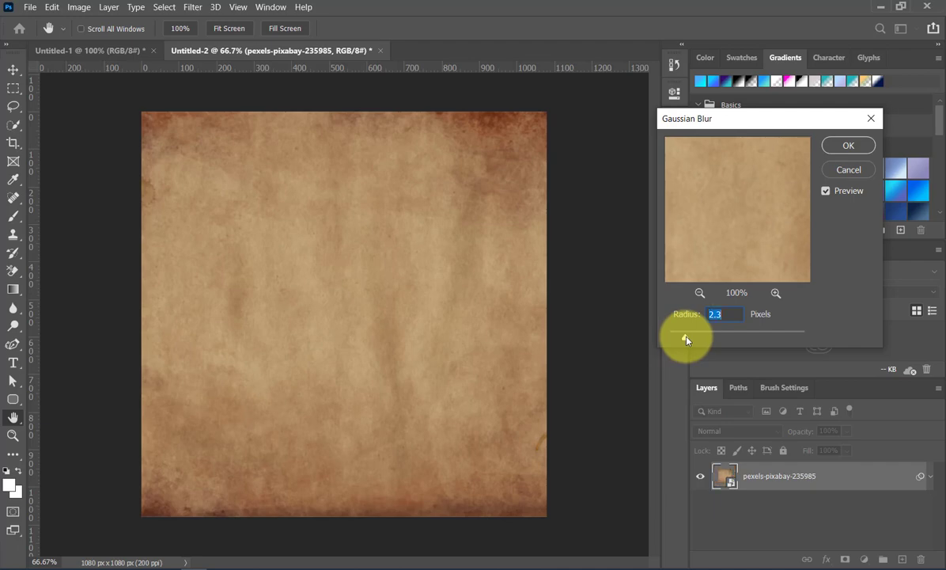
click(851, 153)
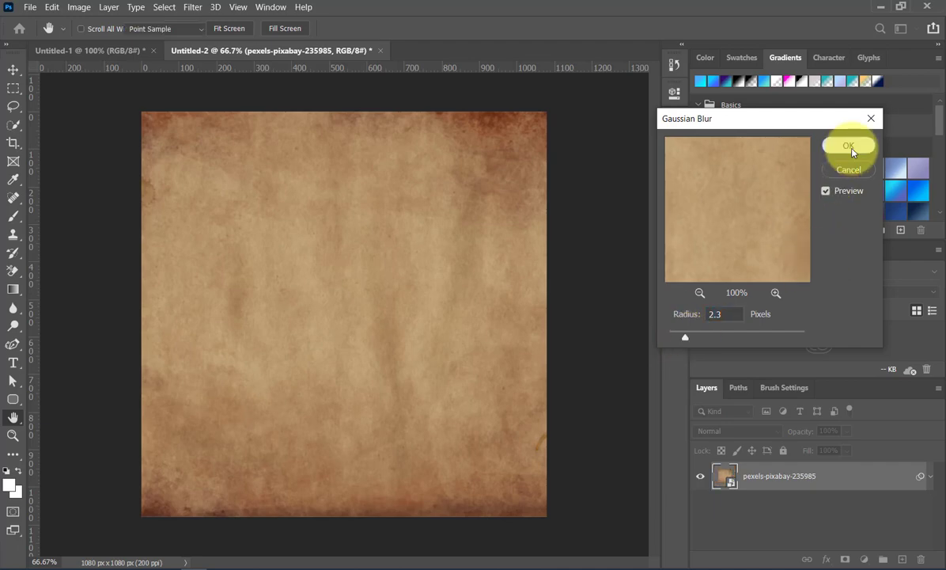
key(v)
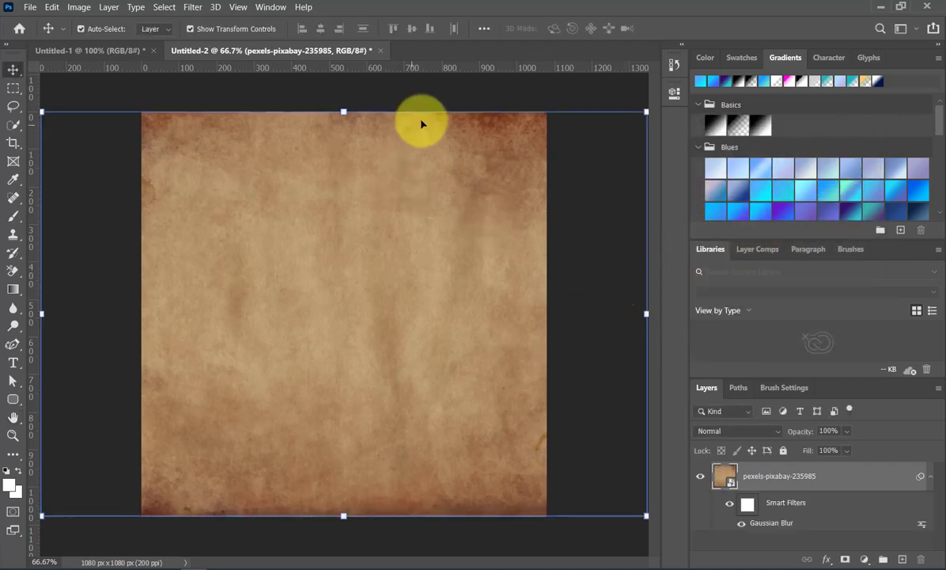
click(77, 91)
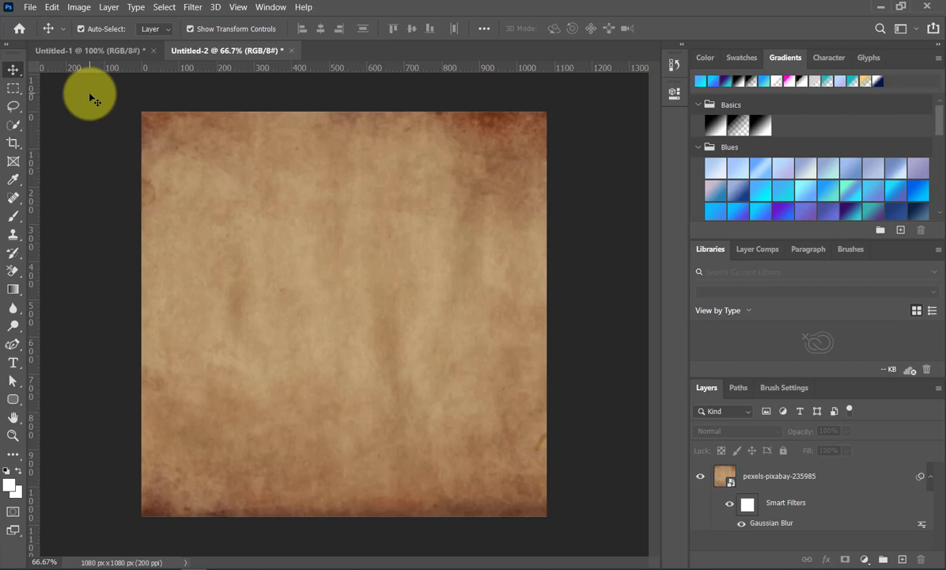
- Place the photo of dancing partygoers as an embedded image and move it up to about Y 361.5 px, exposing a paper strip below
click(31, 8)
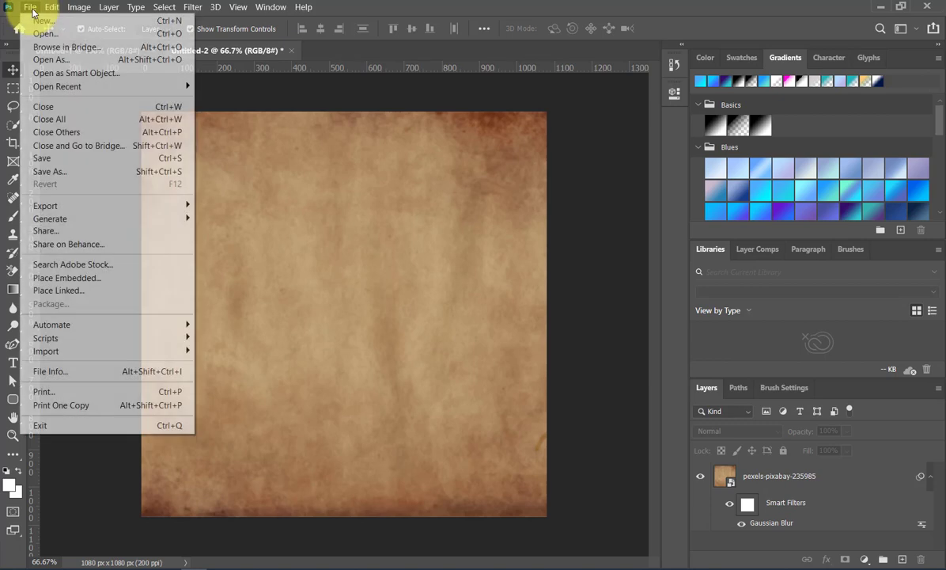
click(103, 279)
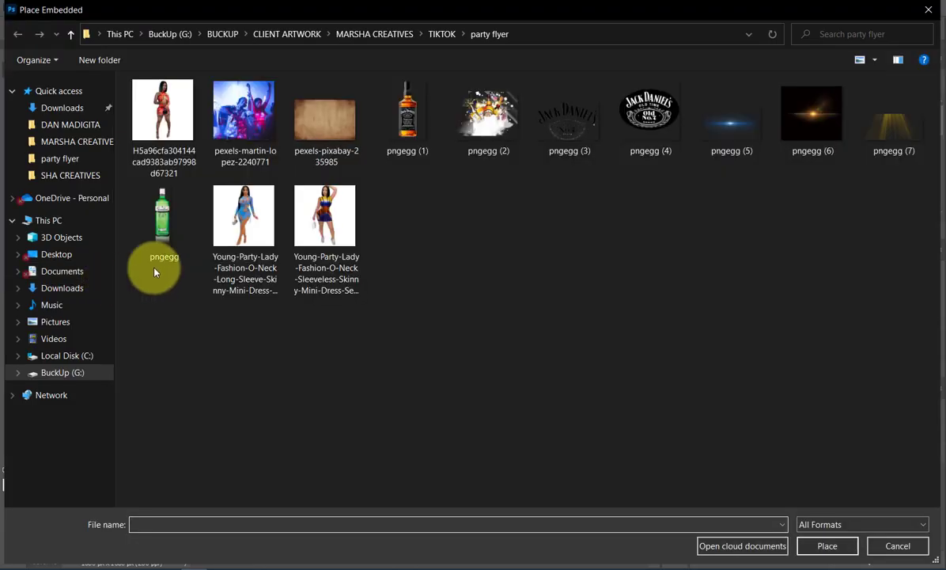
double_click(253, 132)
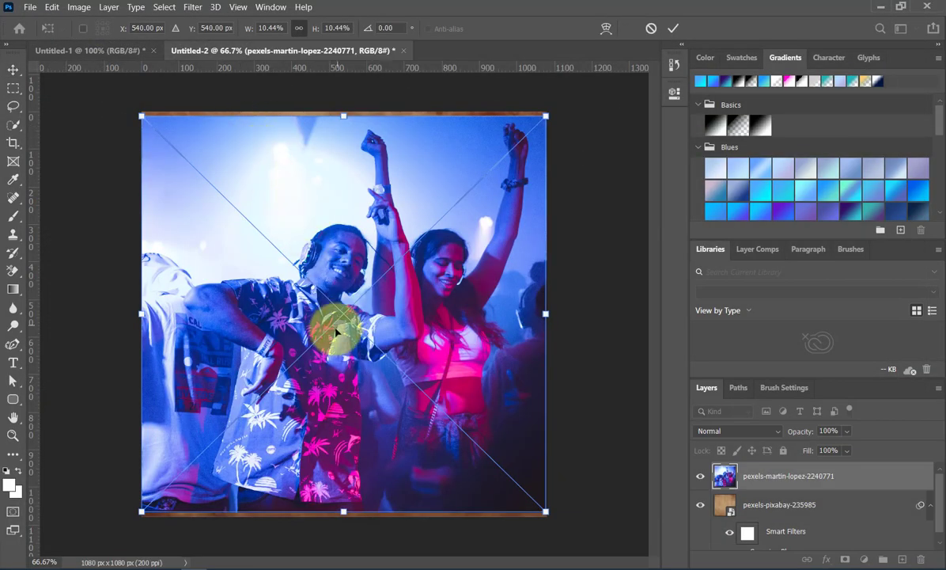
drag(337, 333, 336, 268)
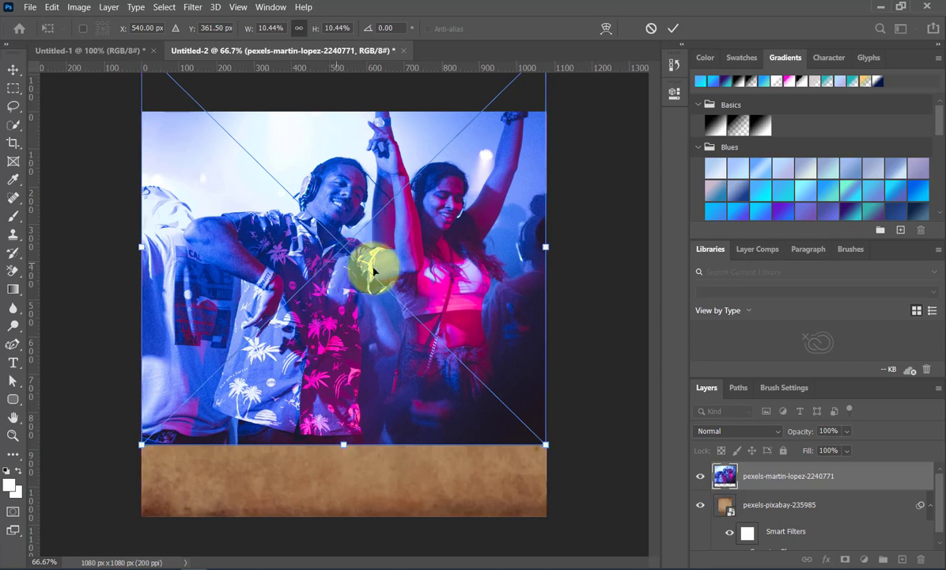
click(671, 31)
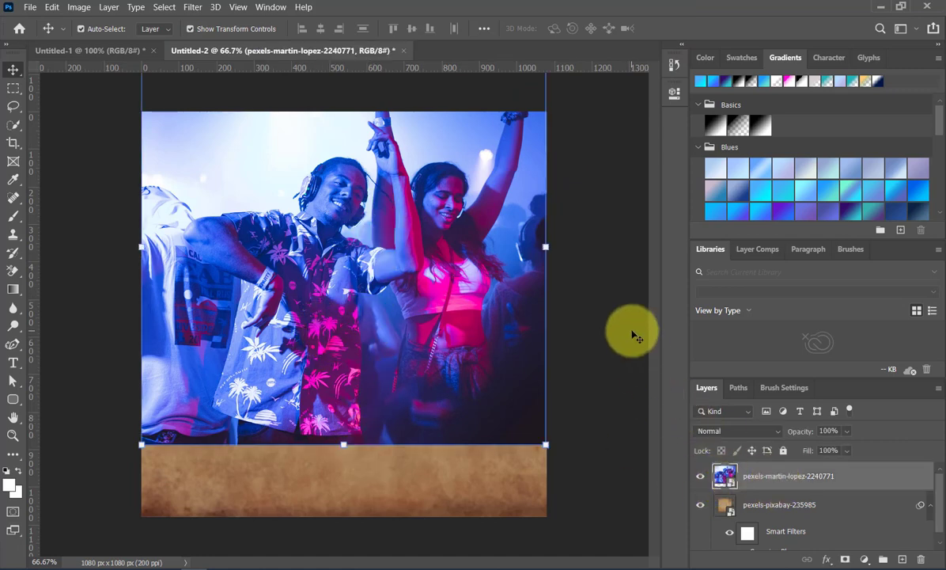
- Add a layer mask to the party photo and fade its lower part into the paper with repeated upward linear Foreground to Transparent gradients in black
click(844, 559)
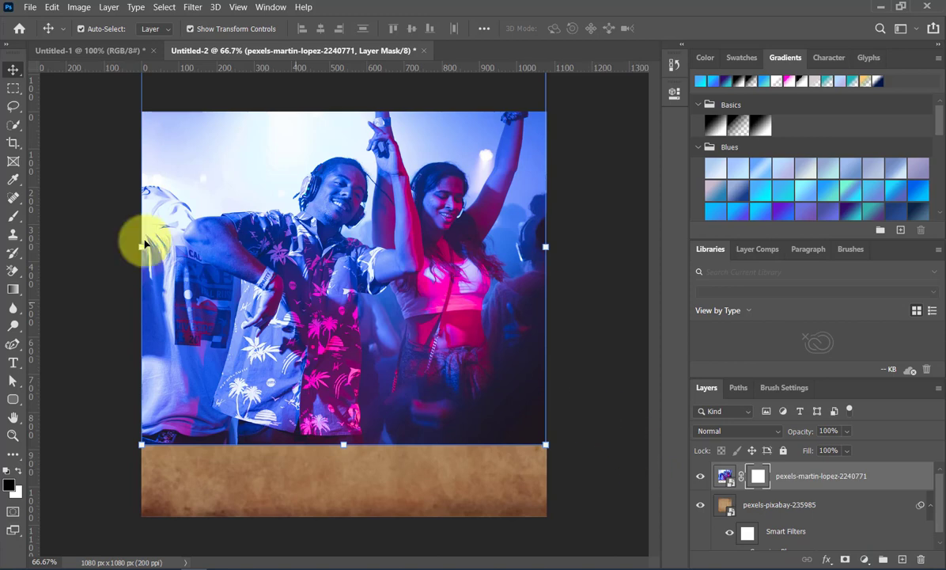
click(12, 289)
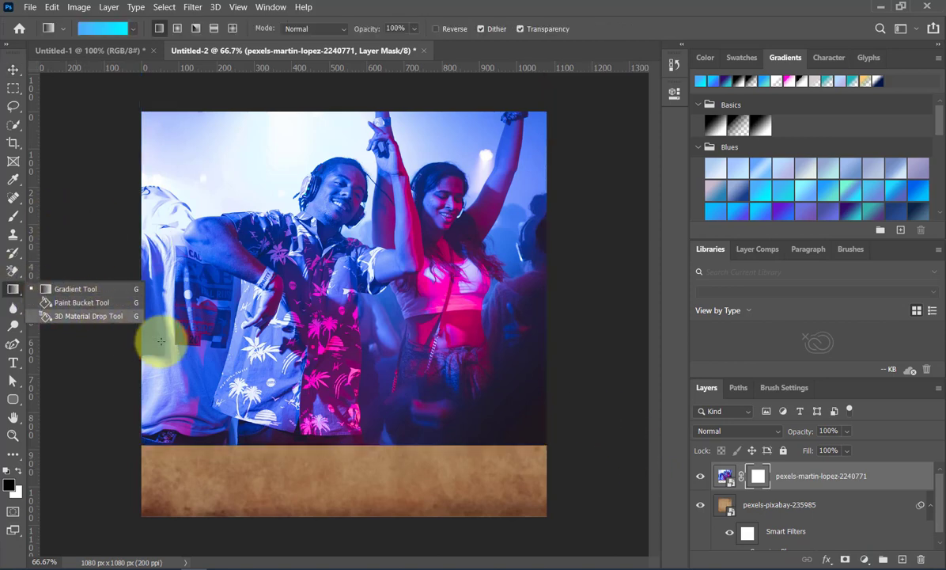
click(133, 29)
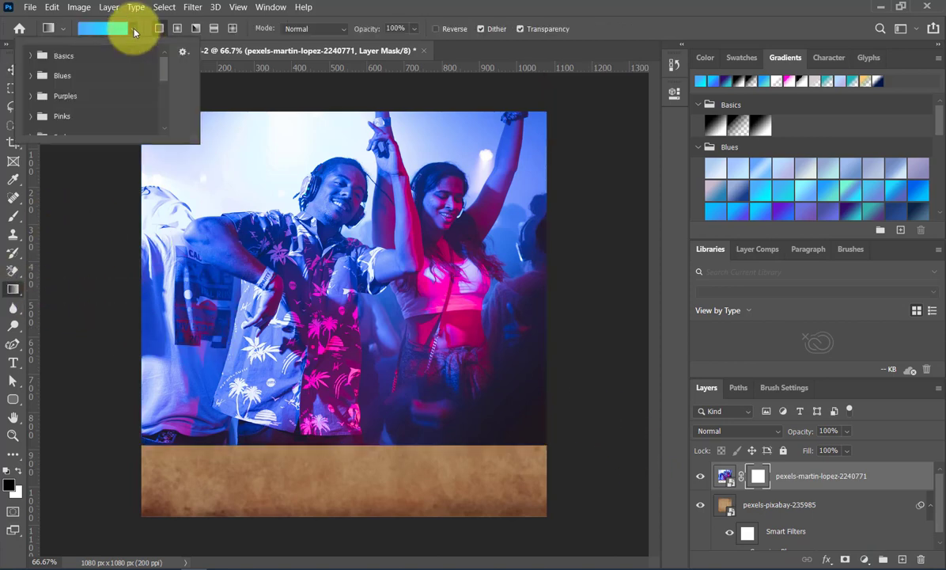
click(36, 57)
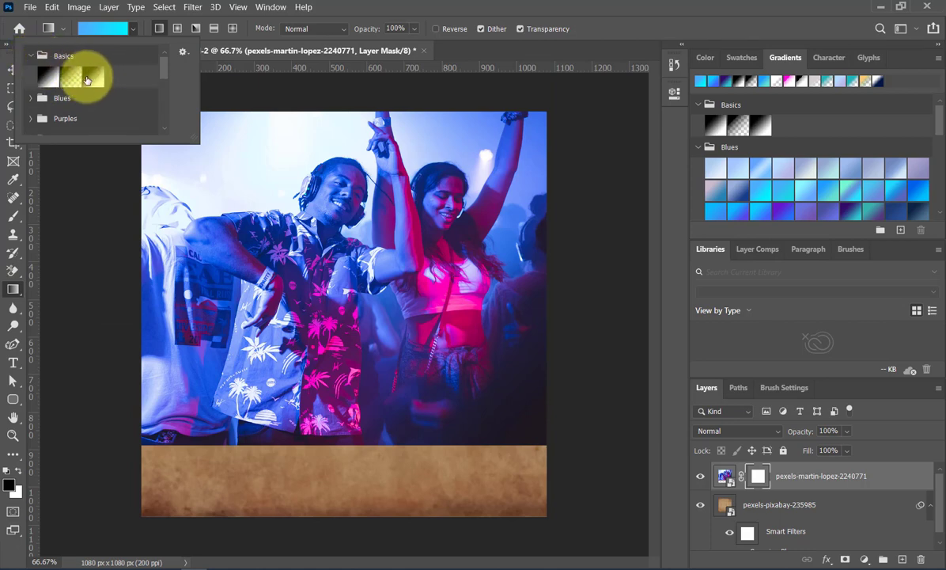
click(71, 78)
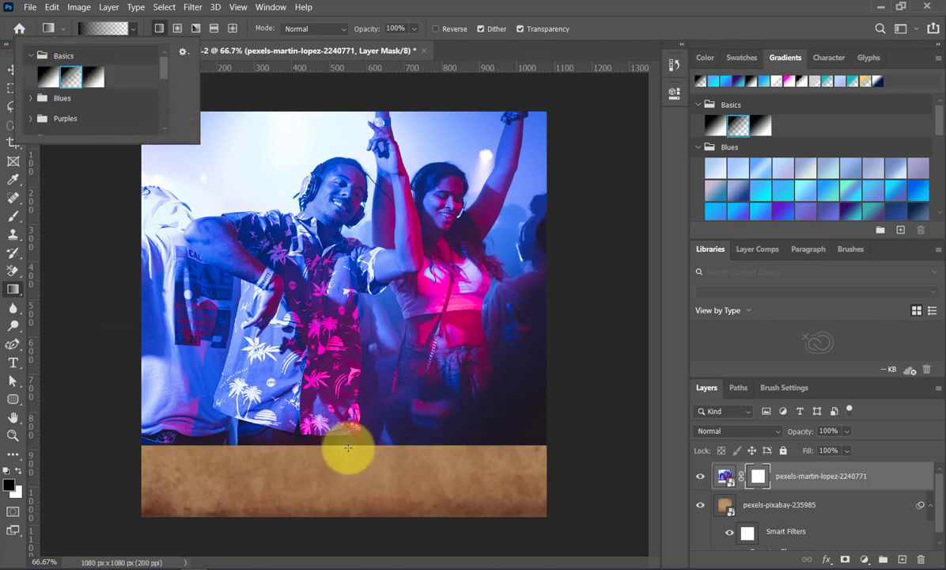
drag(348, 435, 345, 340)
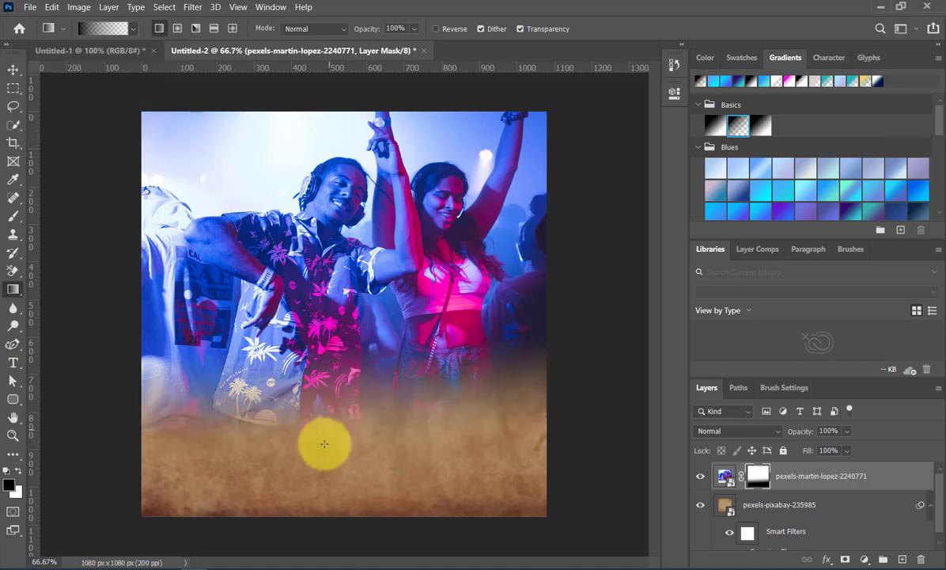
drag(330, 424, 341, 223)
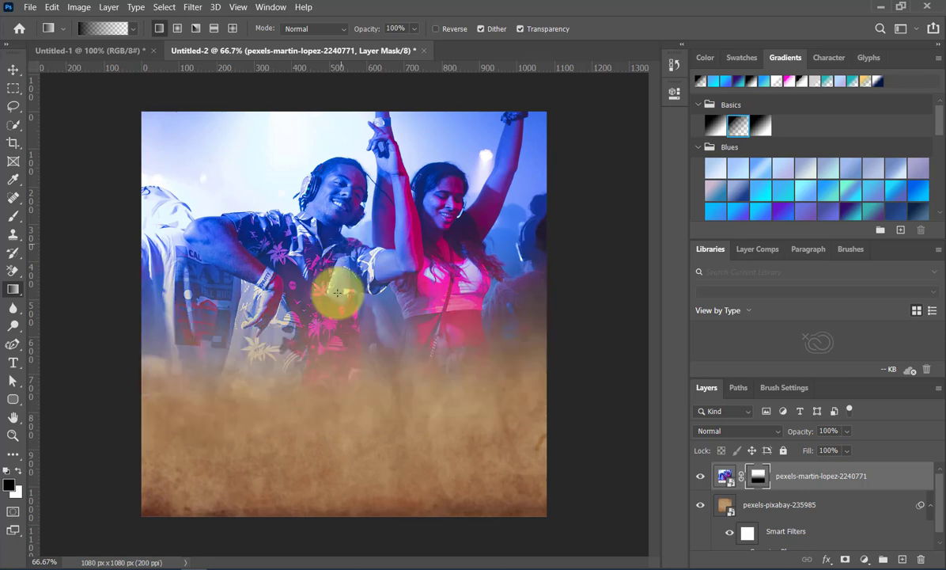
drag(355, 387, 360, 279)
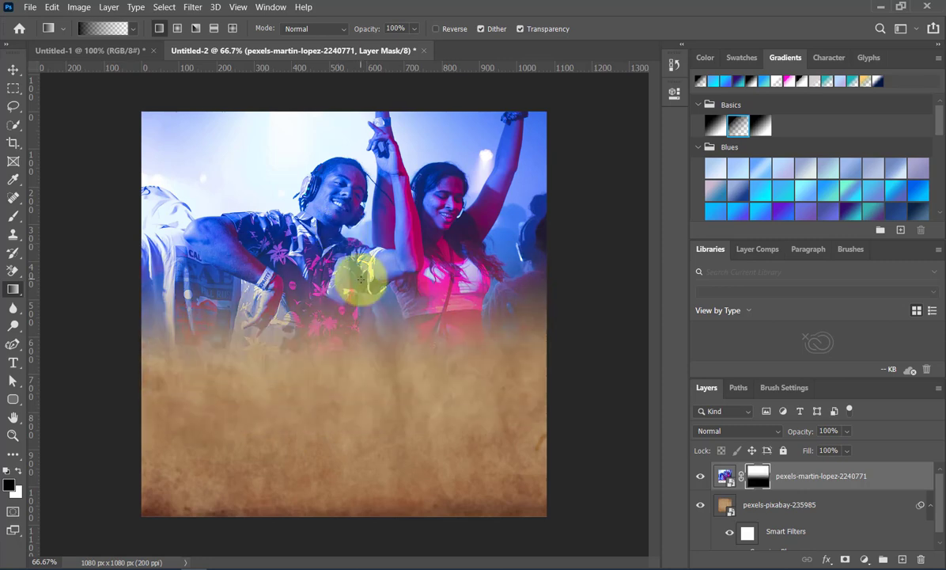
click(14, 71)
click(306, 249)
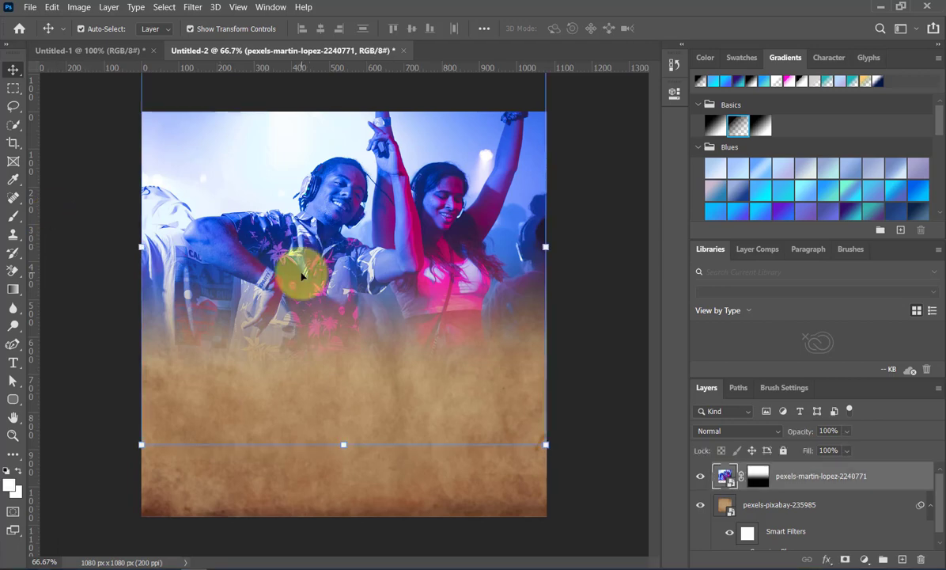
- Set the party photo layer's blend mode to Multiply and its opacity to 43%, and deselect the layer
click(772, 434)
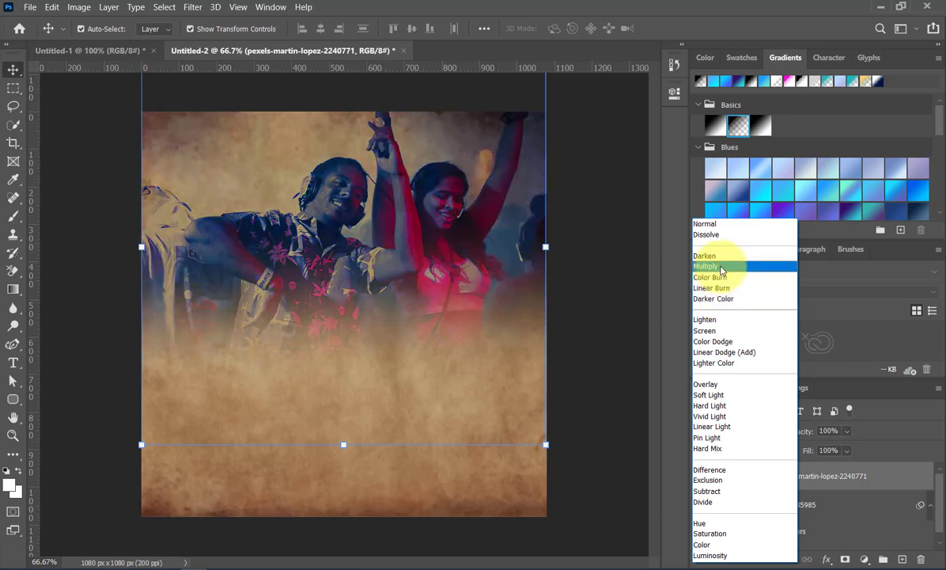
click(721, 268)
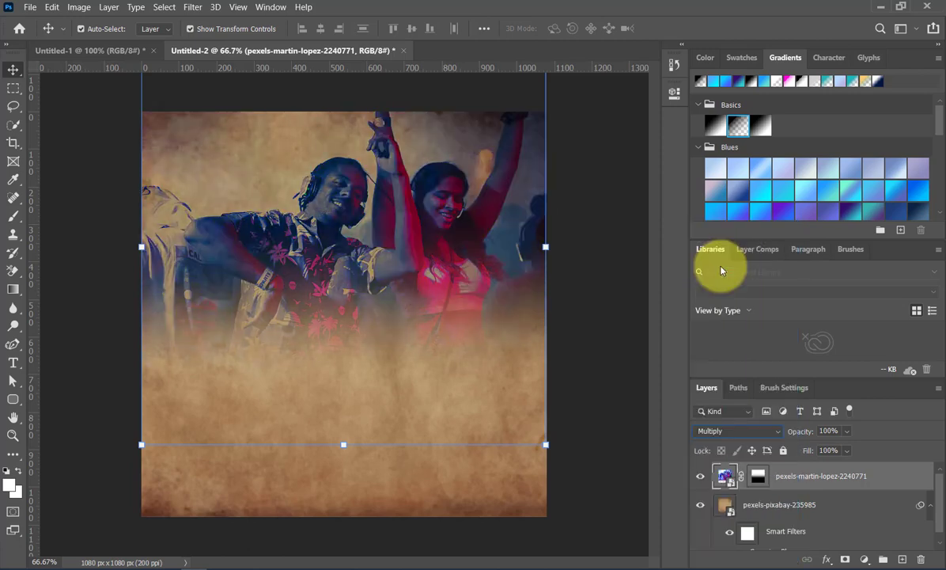
click(847, 431)
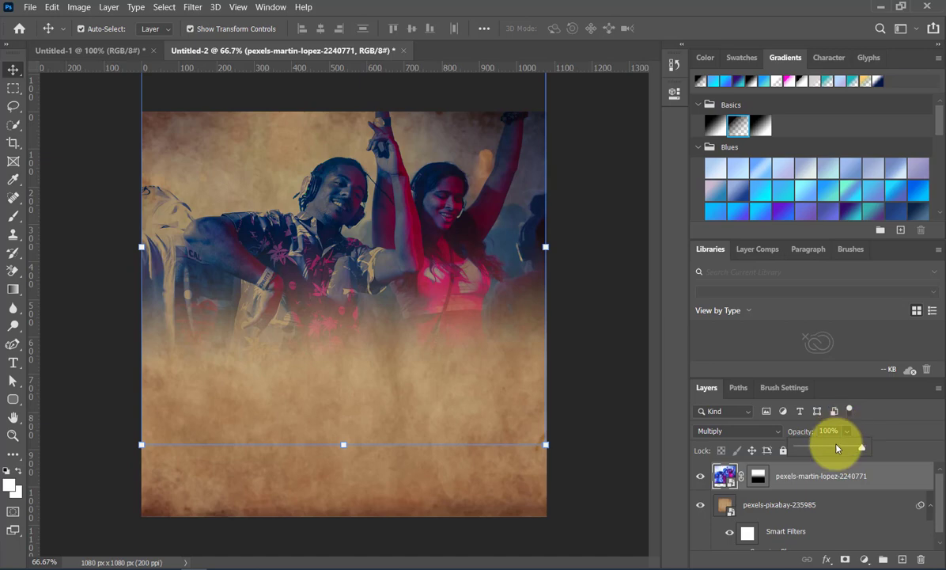
mouse_move(841, 448)
mouse_down()
mouse_move(815, 447)
mouse_move(812, 457)
mouse_move(820, 445)
mouse_move(809, 444)
mouse_move(826, 451)
mouse_up()
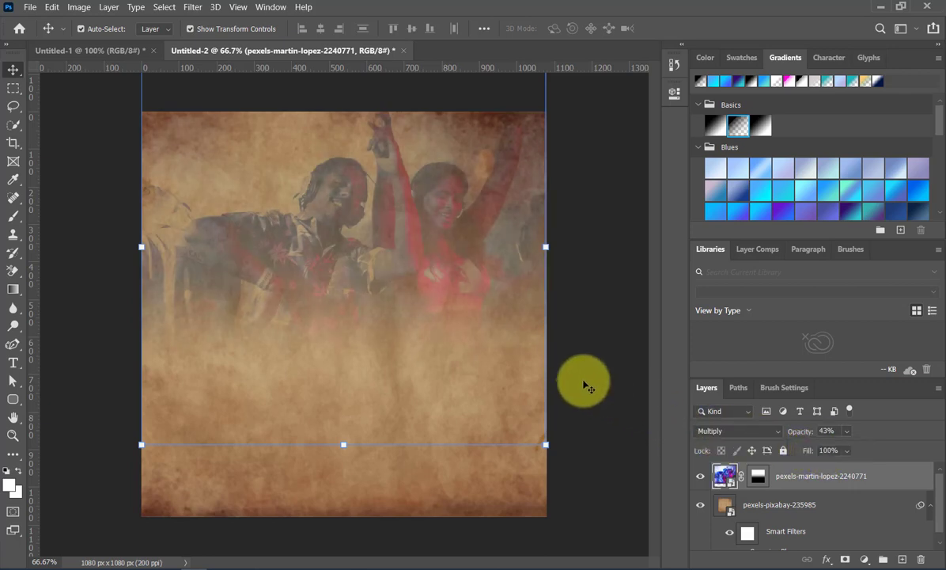
click(592, 402)
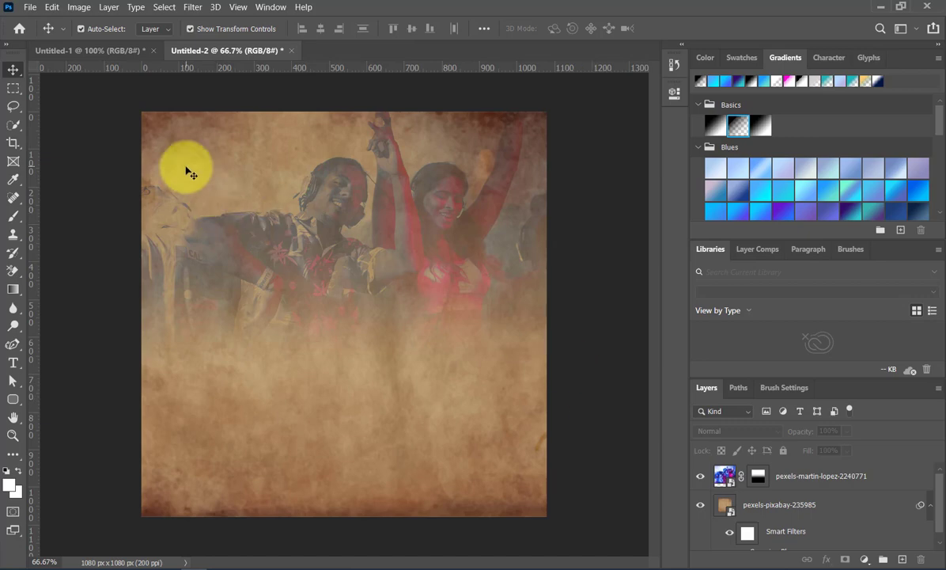
- Place the image of the woman in the red dress from the party flyer folder as an embedded image and commit it
click(31, 8)
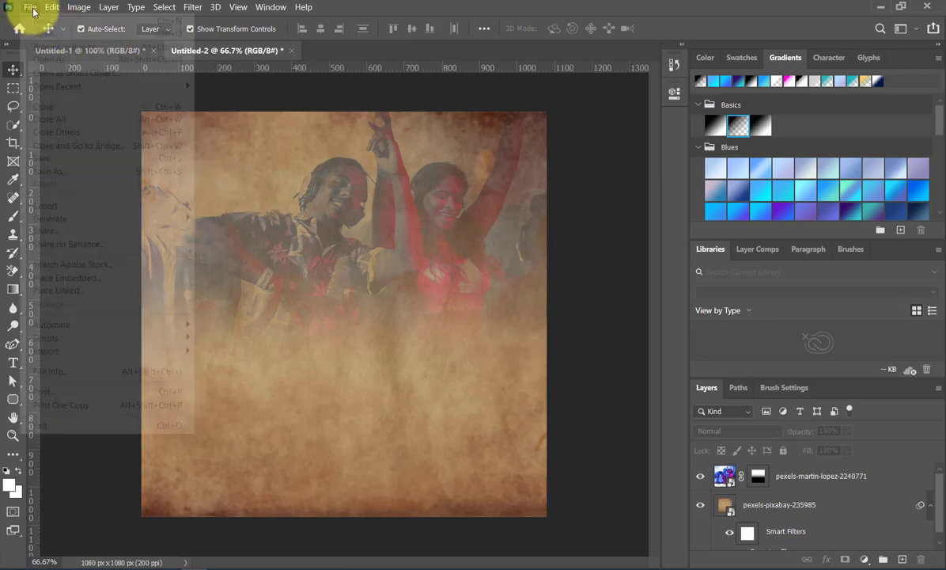
click(83, 278)
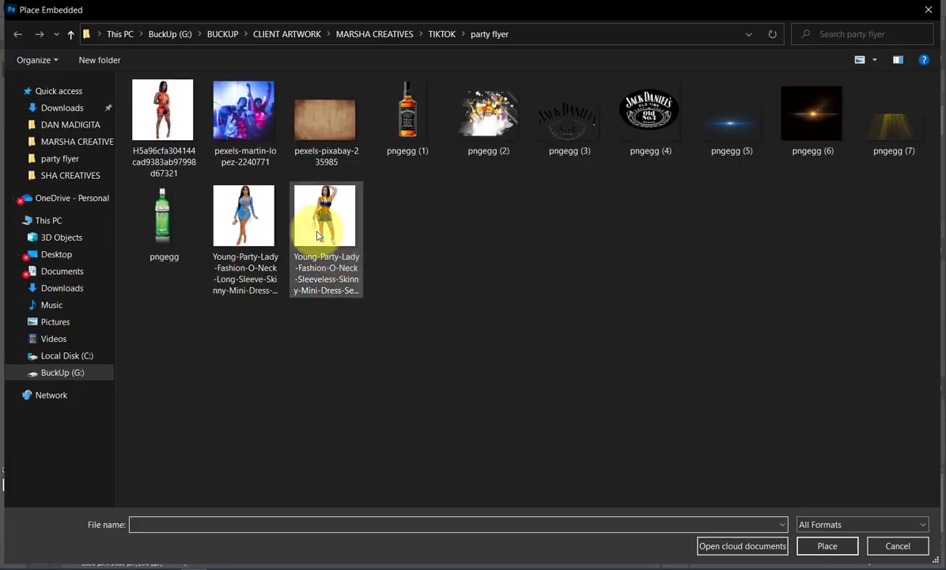
click(162, 111)
double_click(161, 116)
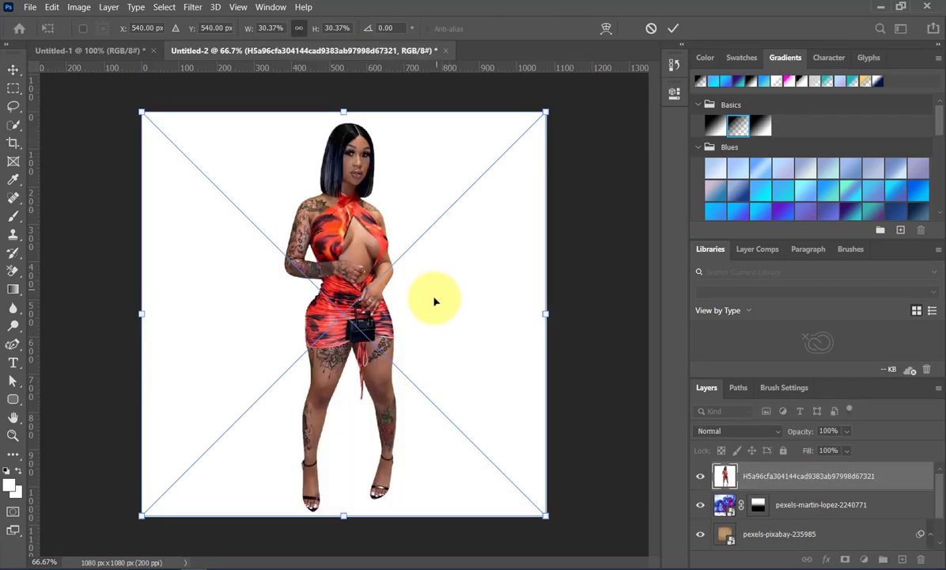
click(674, 29)
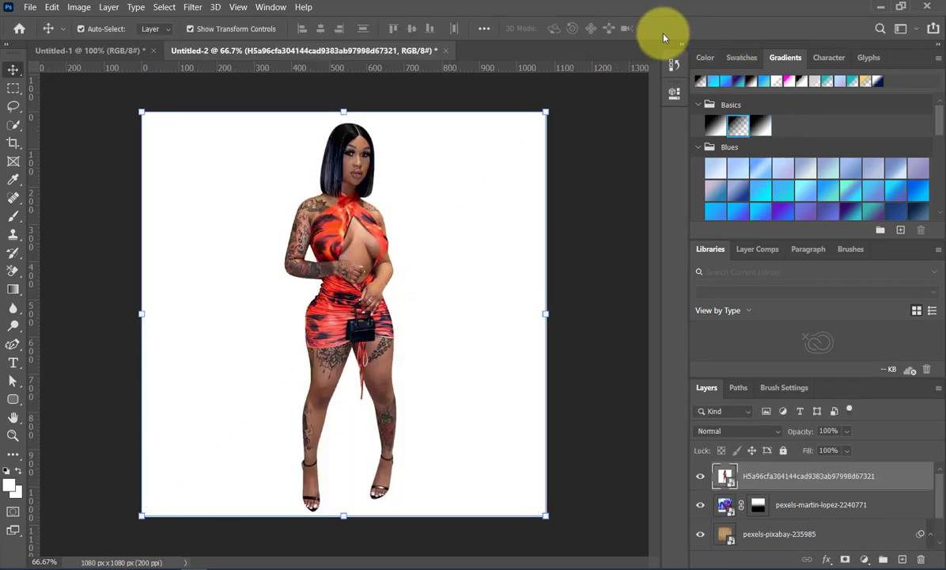
- Convert the woman's smart object to a regular pixel layer and remove its white background with the Remove Background quick action
click(674, 95)
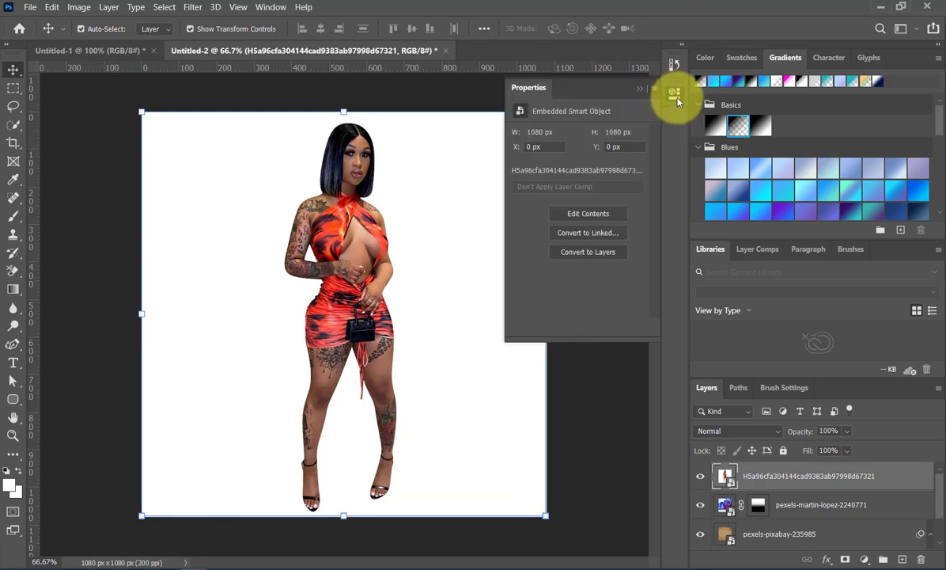
click(675, 95)
click(269, 8)
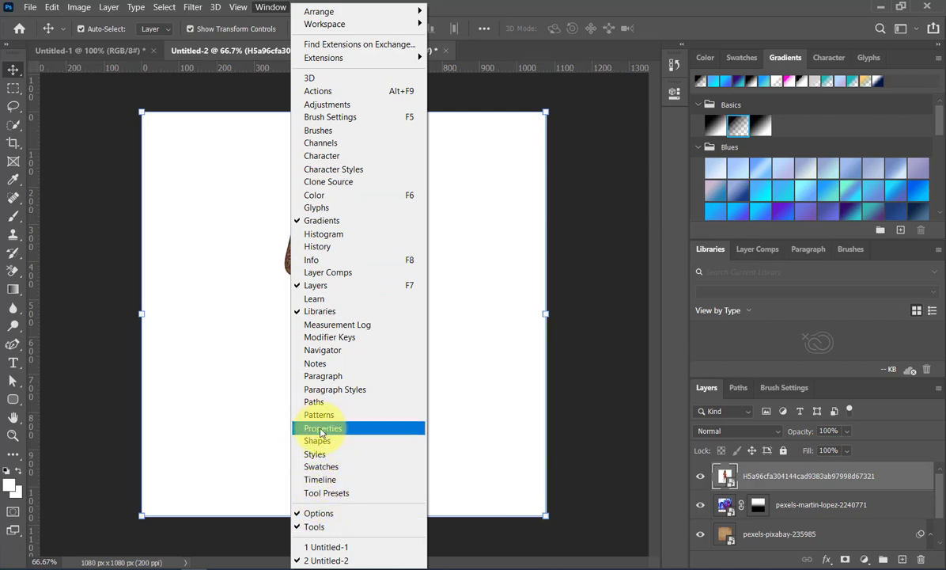
click(672, 96)
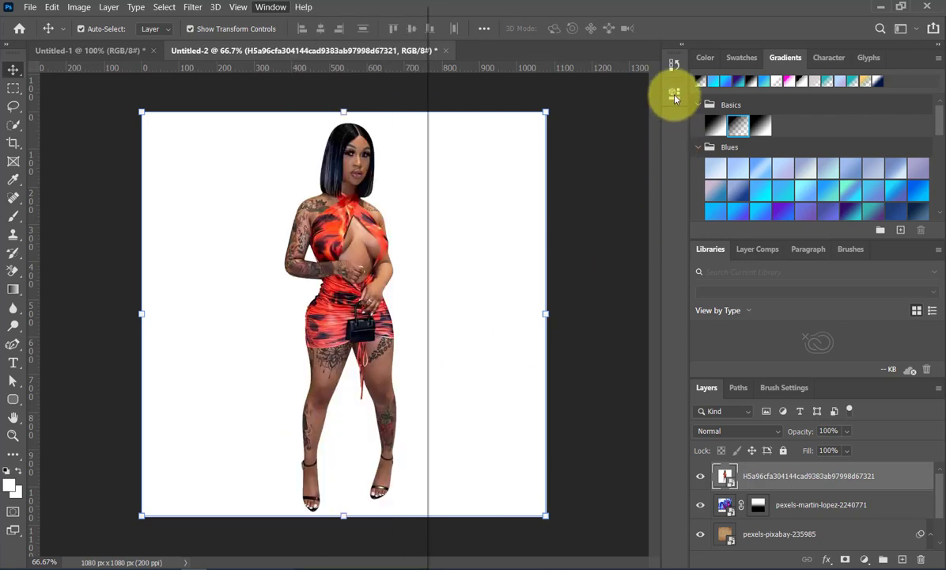
click(672, 95)
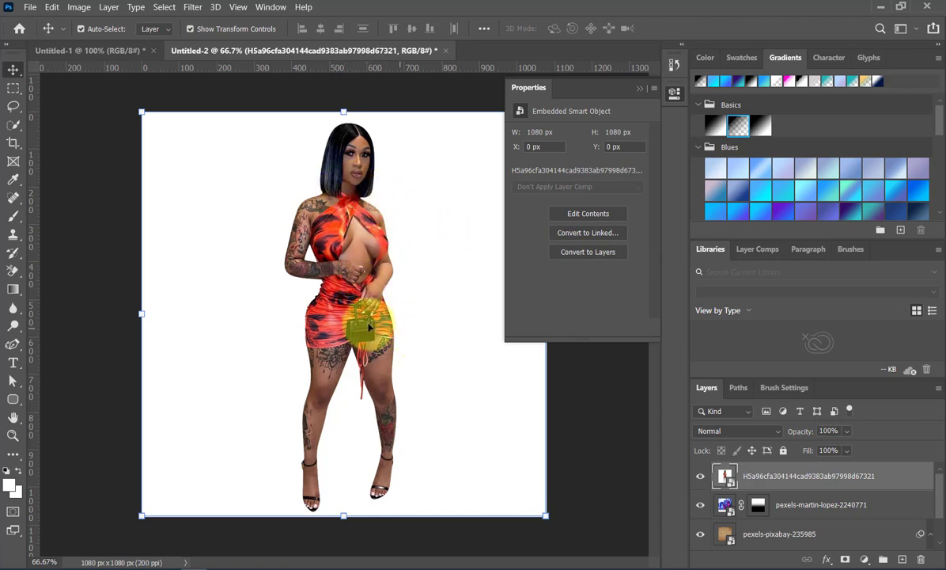
click(599, 253)
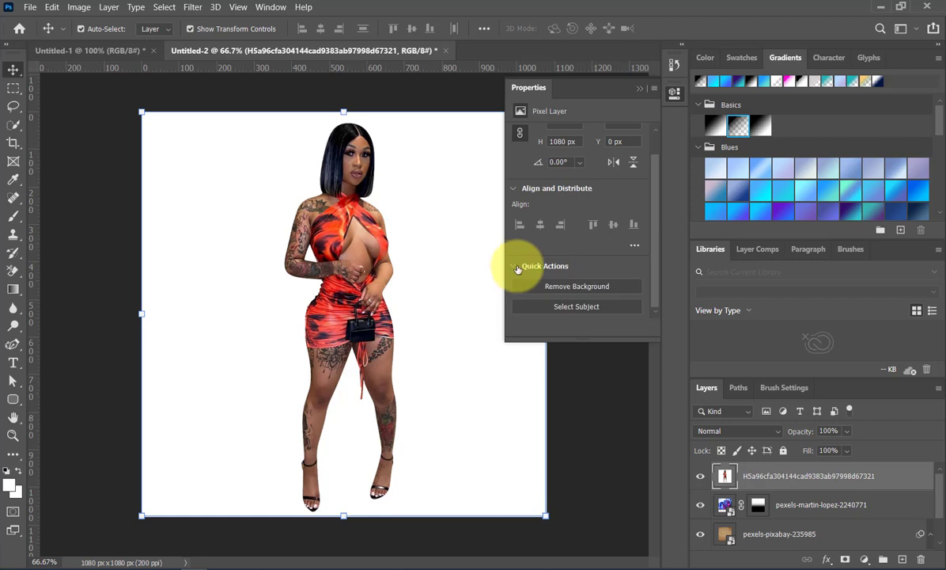
click(586, 287)
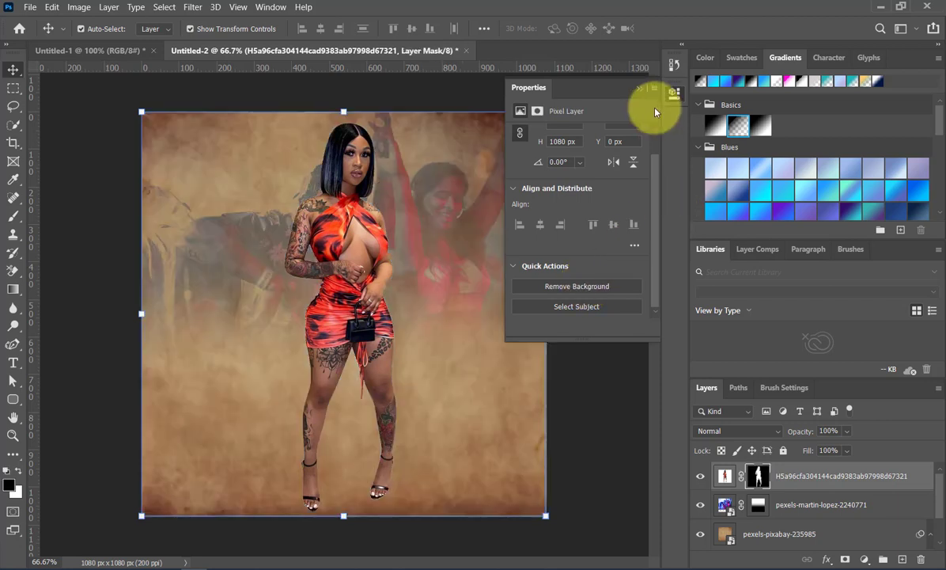
click(639, 87)
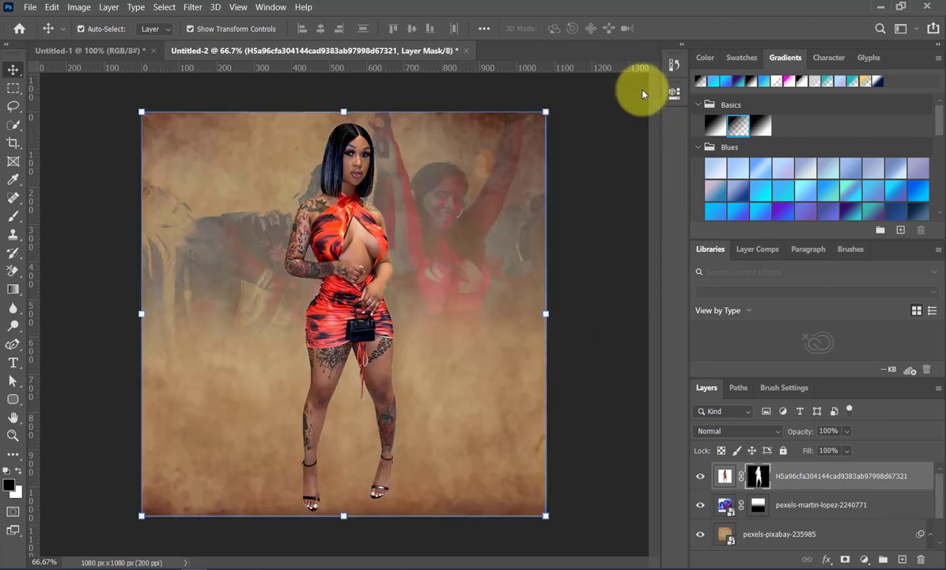
- Move the cut-out woman to the left side of the flyer and deselect her layer
click(382, 317)
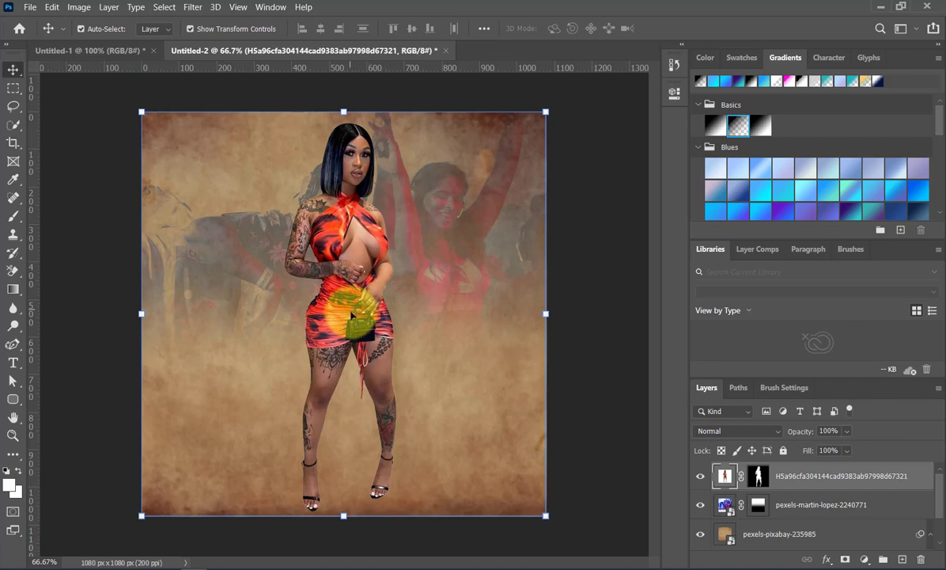
drag(351, 315, 235, 319)
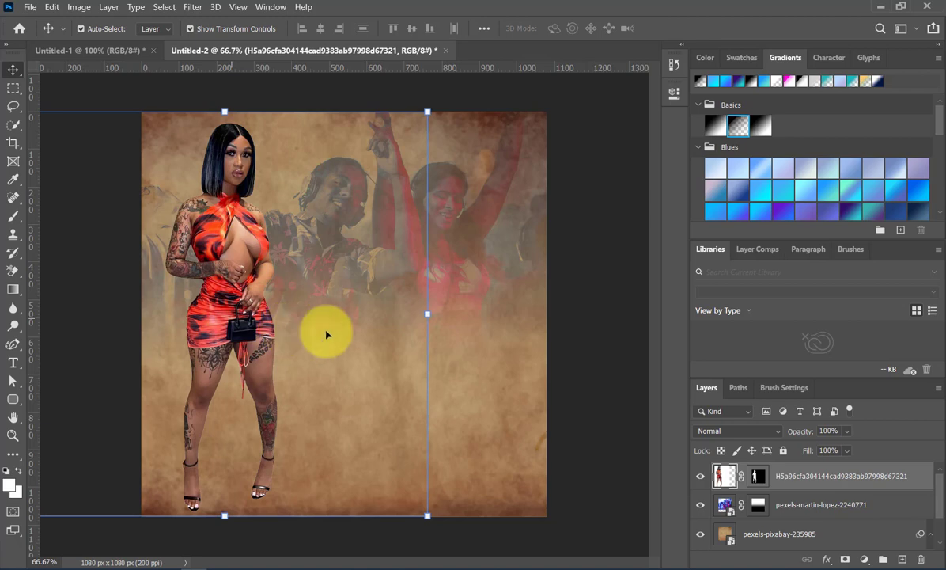
click(586, 371)
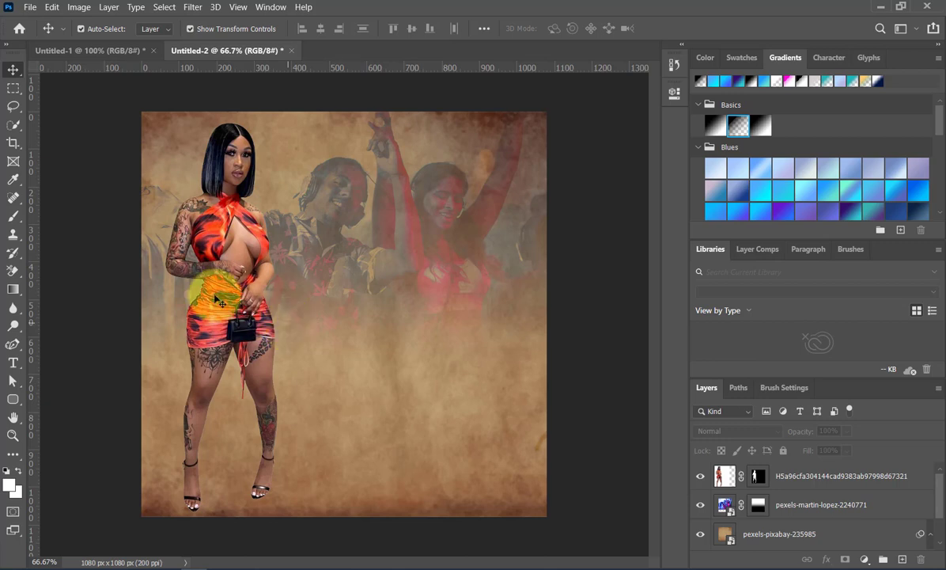
- Add the black title PARTY WEEKEND on two lines in Montserrat SemiBold, 36 pt, to the right of the woman
click(13, 362)
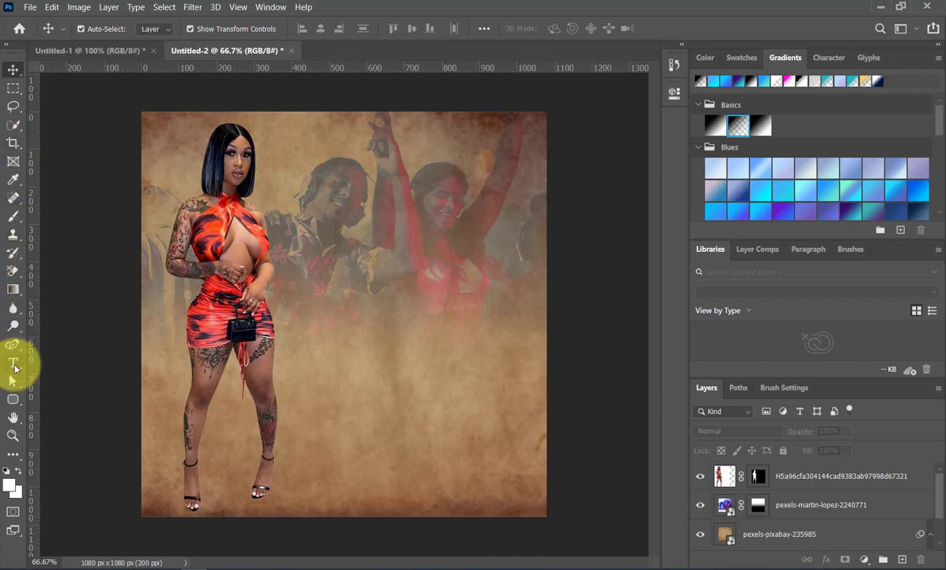
click(365, 250)
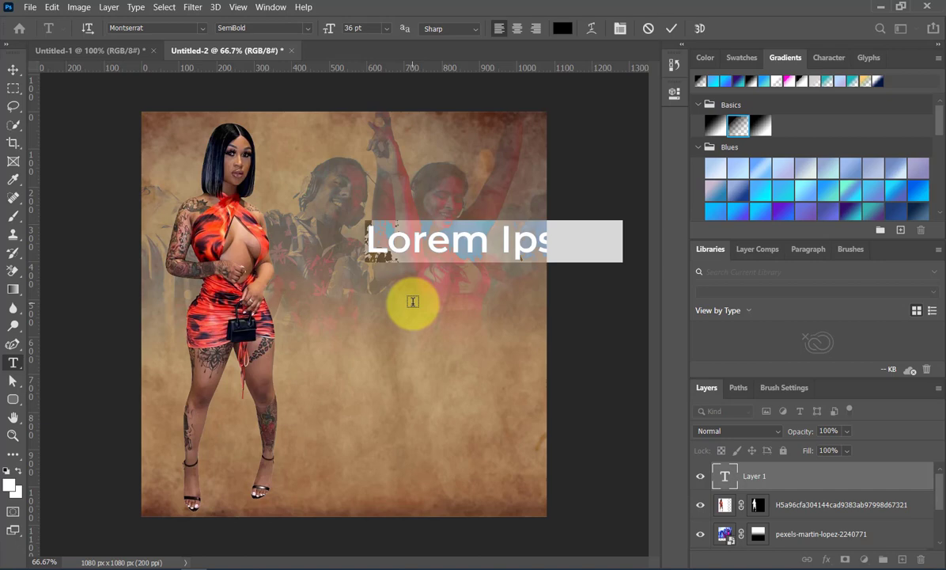
text(PARTY)
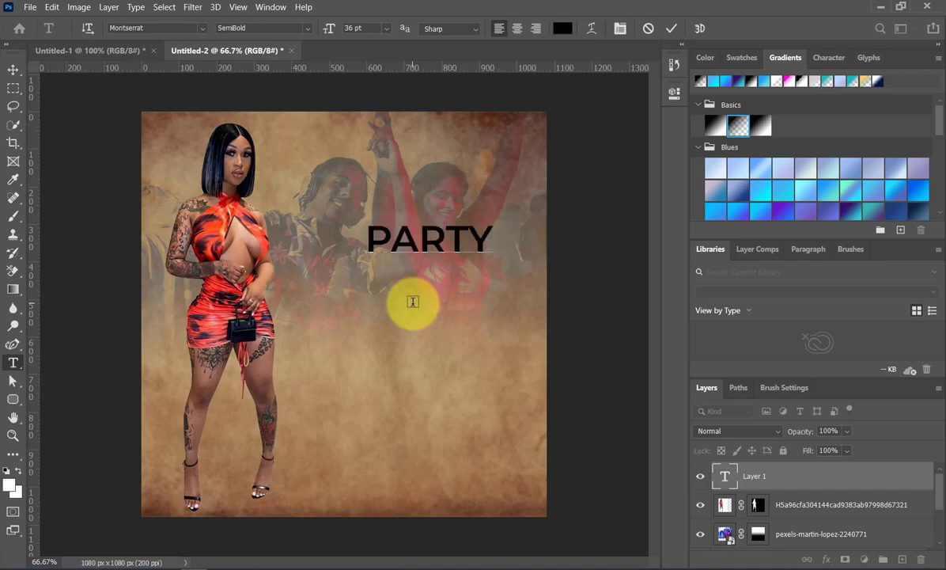
text( W)
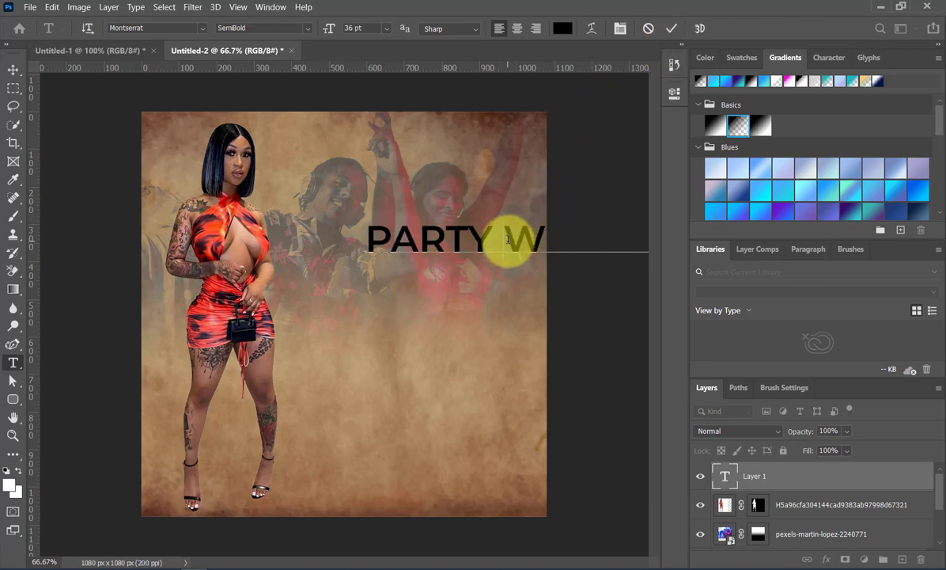
text(EEKEN)
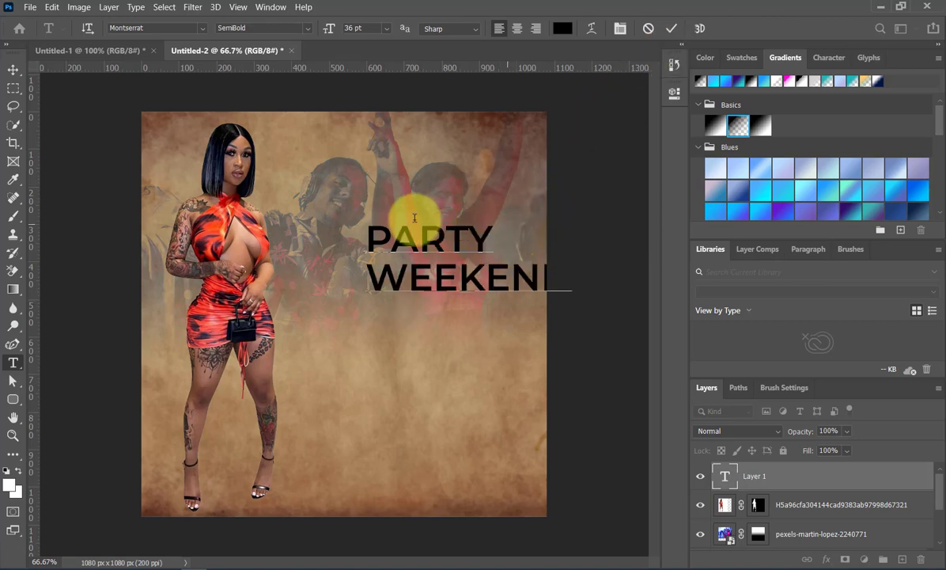
- Commit the title text and move it about 218 px left and 33 px down, beside the woman and fully inside the canvas
click(14, 72)
click(514, 299)
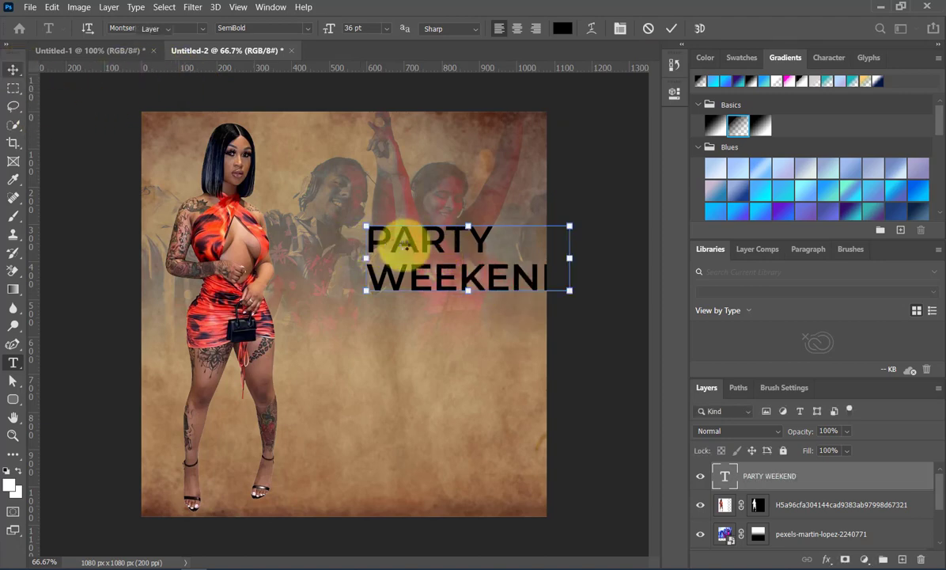
drag(402, 246, 324, 258)
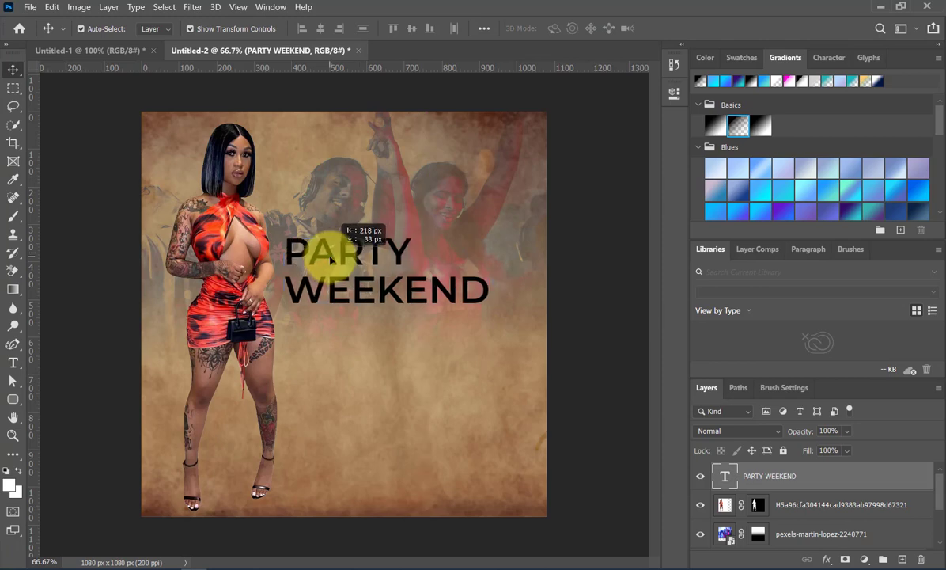
- Change the font of the PARTY WEEKEND title to Bebas Neue Regular
click(674, 92)
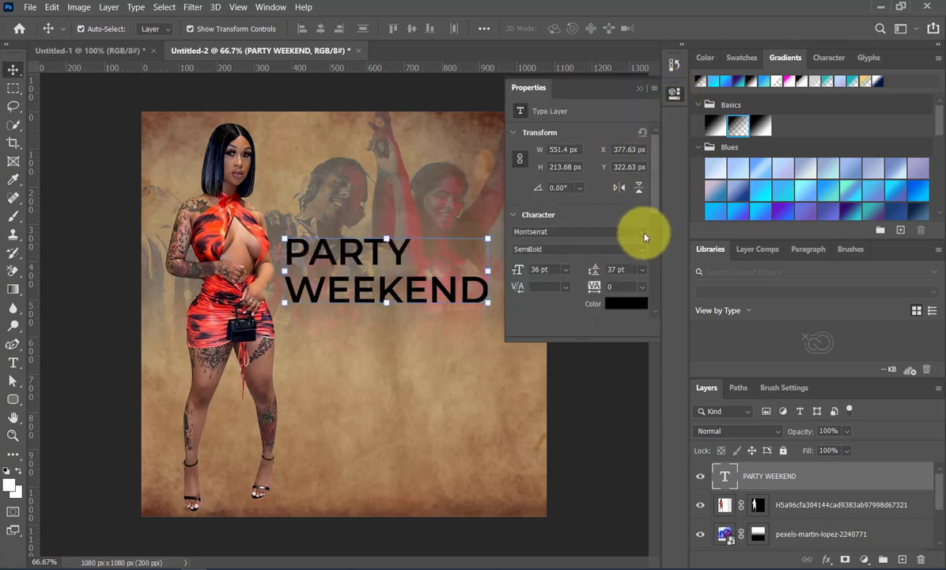
click(643, 232)
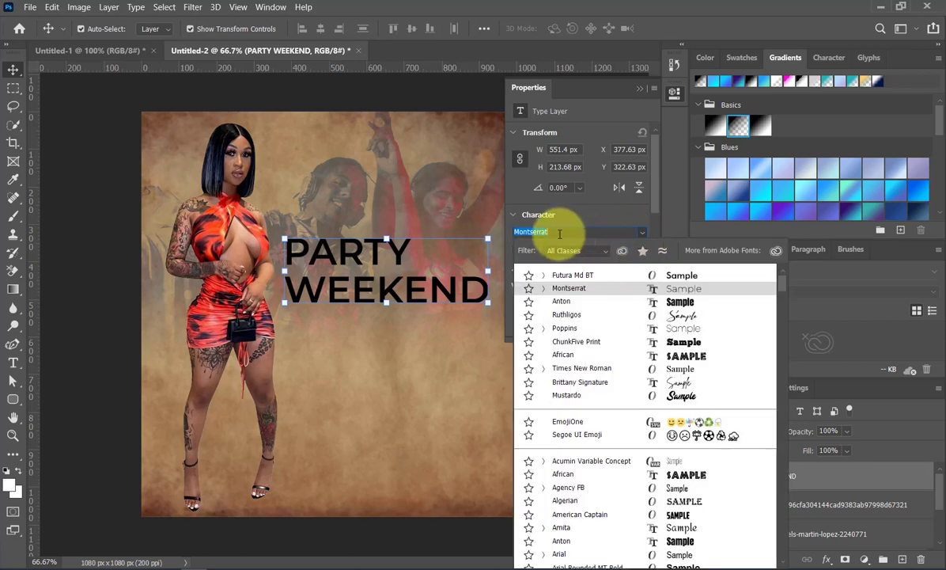
text(Bebas Neue)
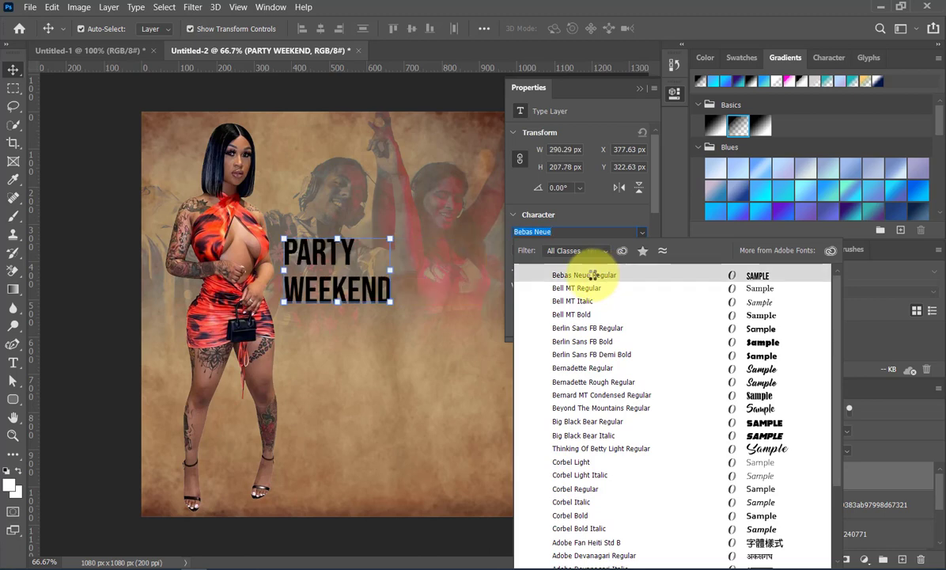
click(588, 275)
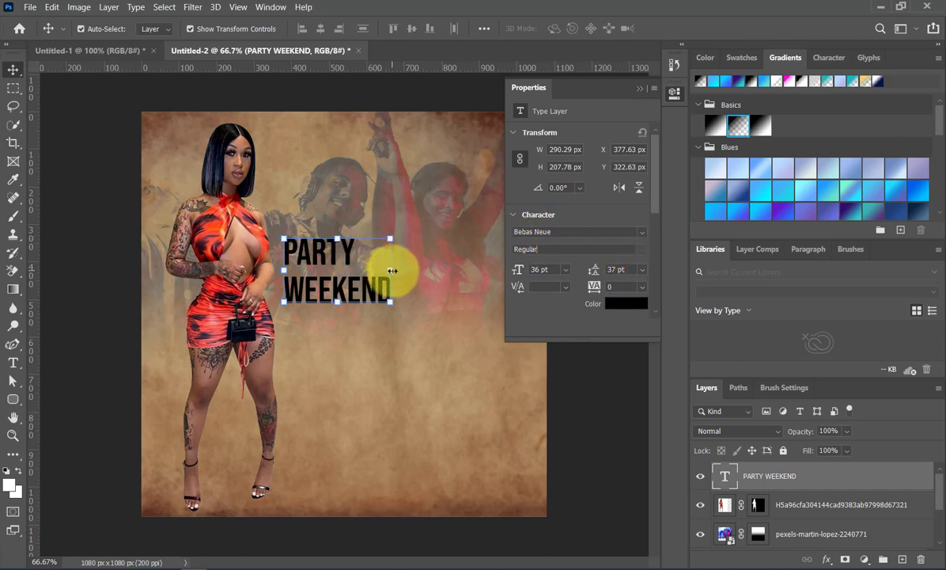
- Scale the PARTY WEEKEND title up proportionally to about 210% and commit the transformation
drag(391, 271, 515, 293)
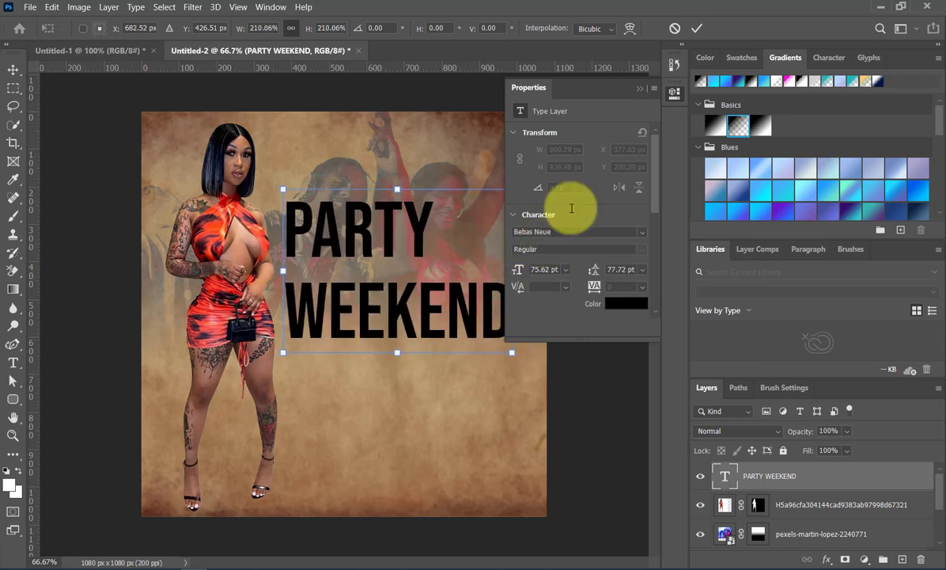
click(640, 89)
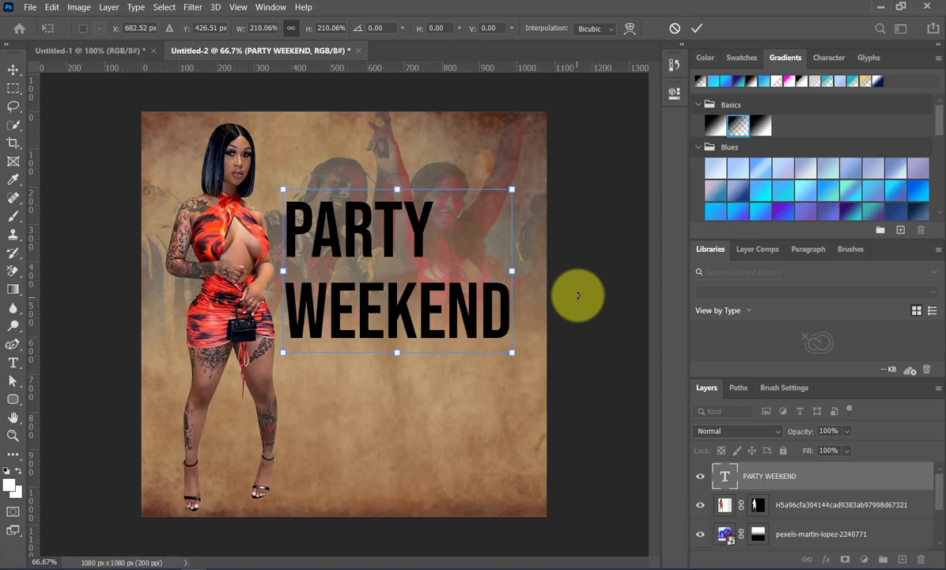
click(696, 28)
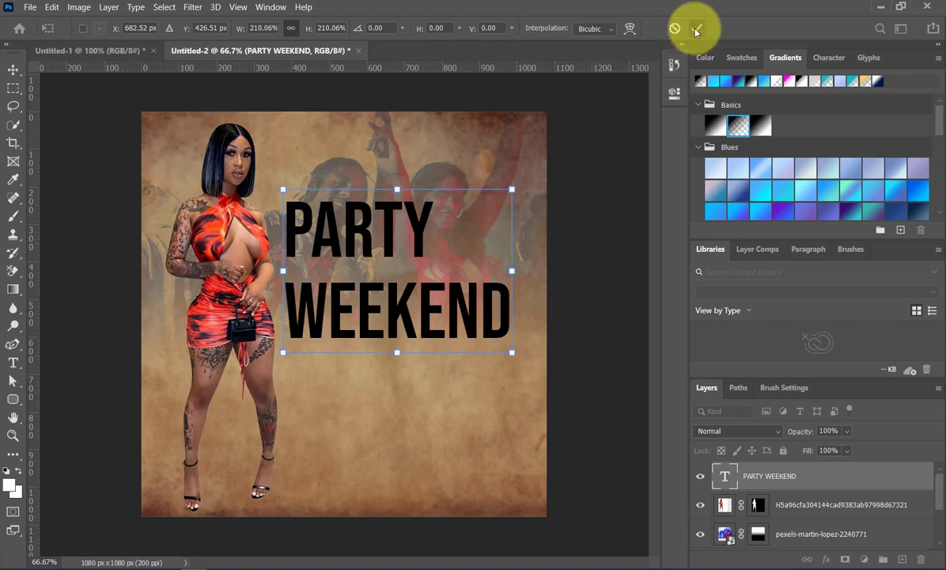
- Move the title about 51 px right and 30 px up, enlarge it to about 107% towards the woman, and commit
click(427, 311)
click(515, 195)
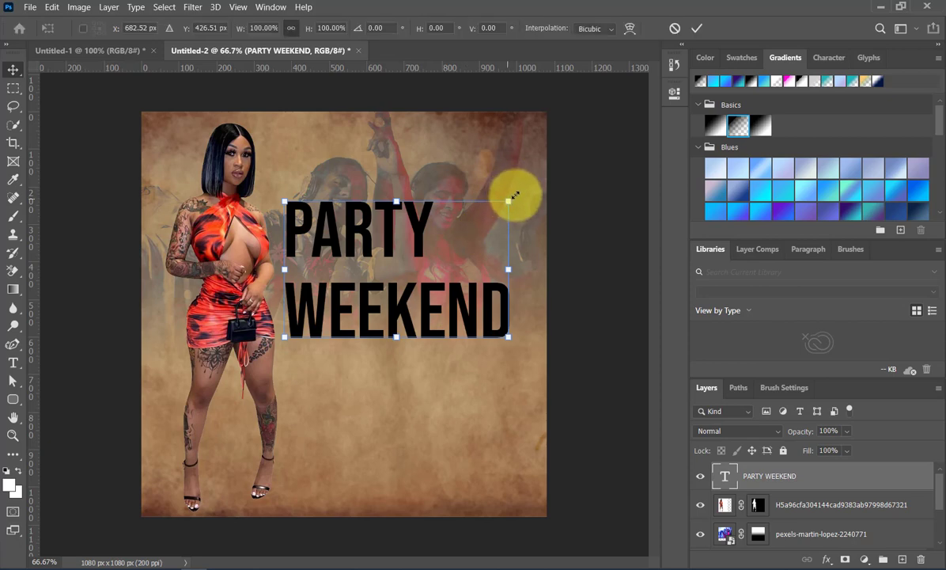
drag(515, 195, 532, 184)
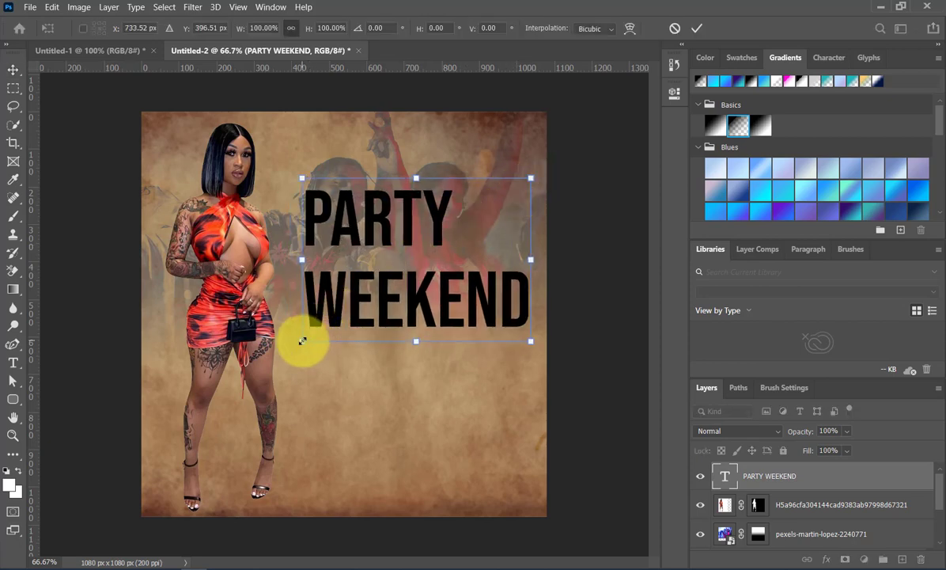
drag(302, 340, 278, 350)
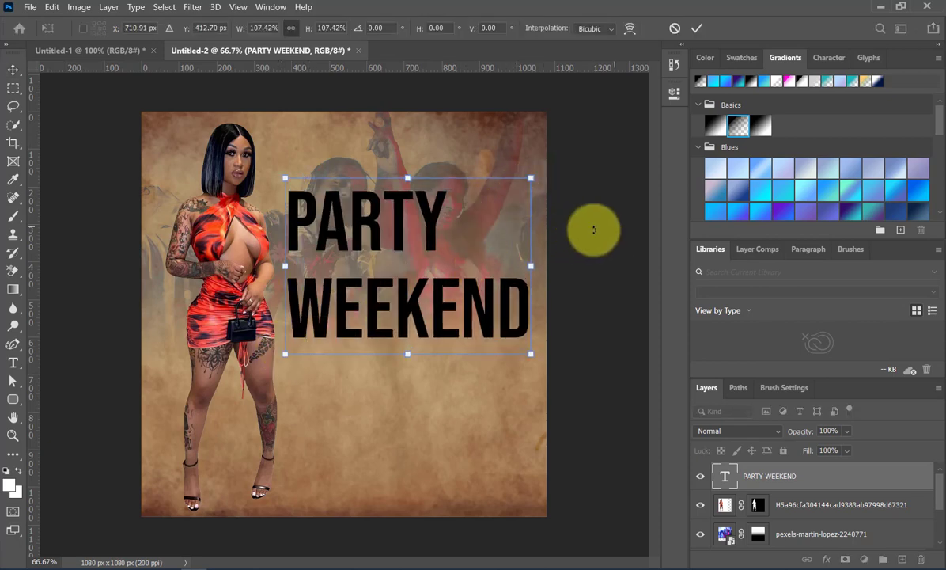
click(709, 62)
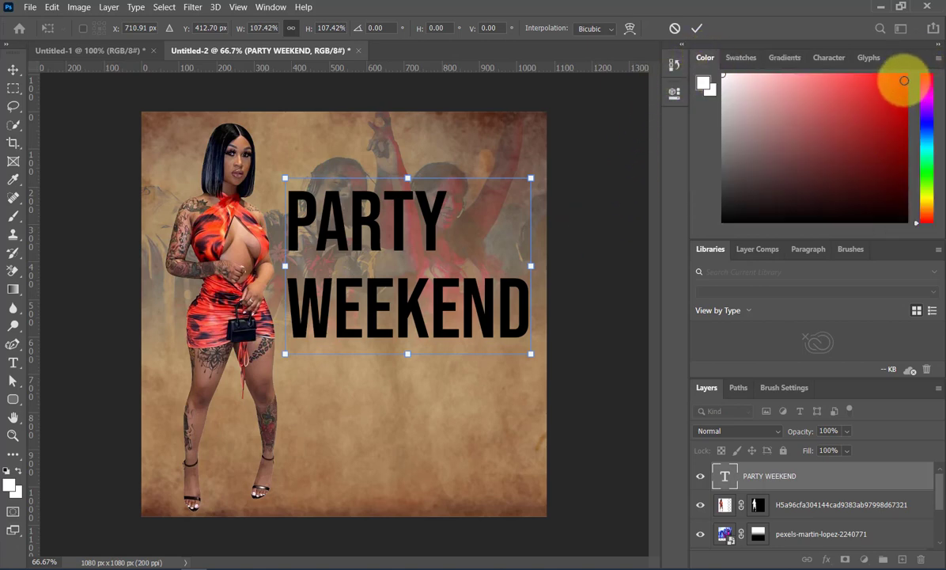
click(697, 28)
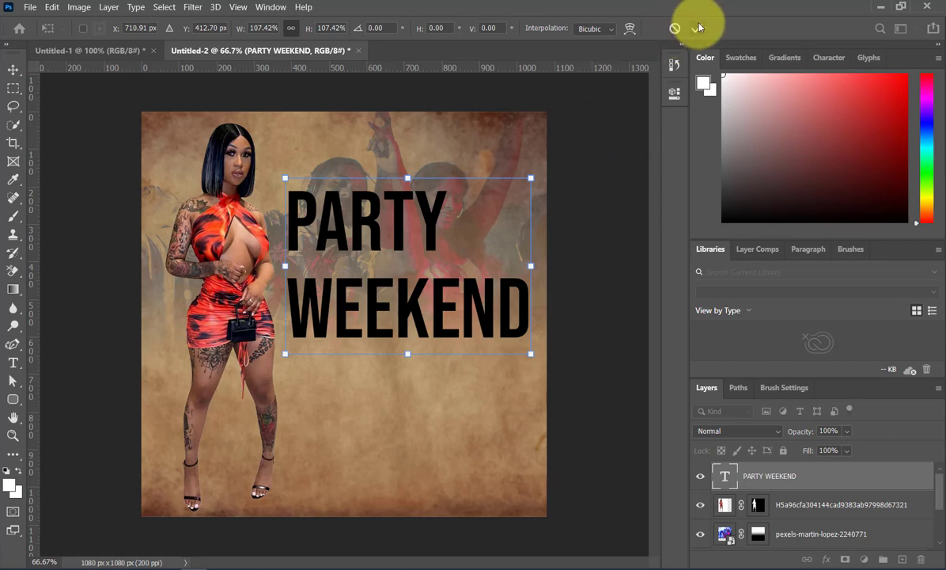
- Recolor the PARTY WEEKEND title bright red using a recent color swatch
mouse_move(744, 81)
mouse_down()
mouse_move(845, 106)
mouse_move(898, 97)
mouse_move(910, 78)
mouse_up()
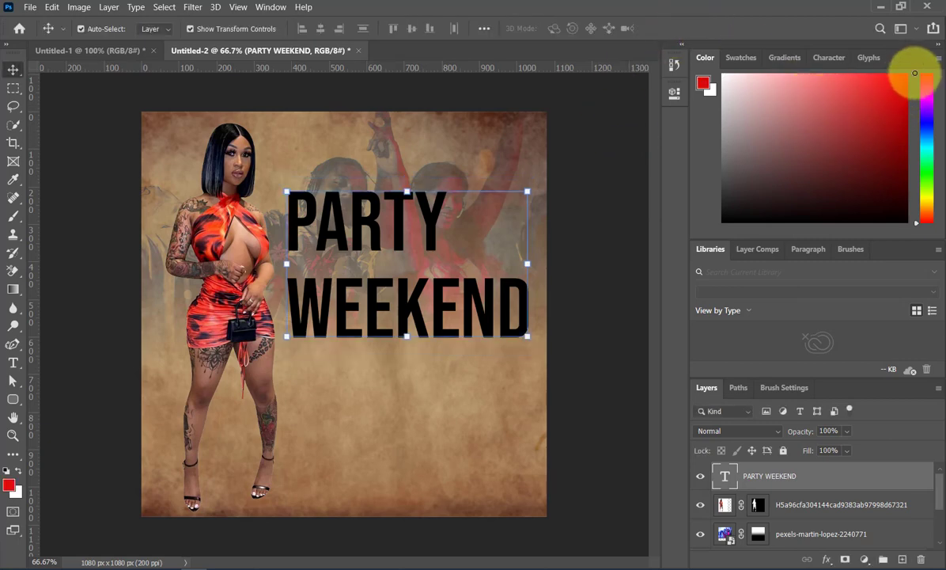
click(733, 61)
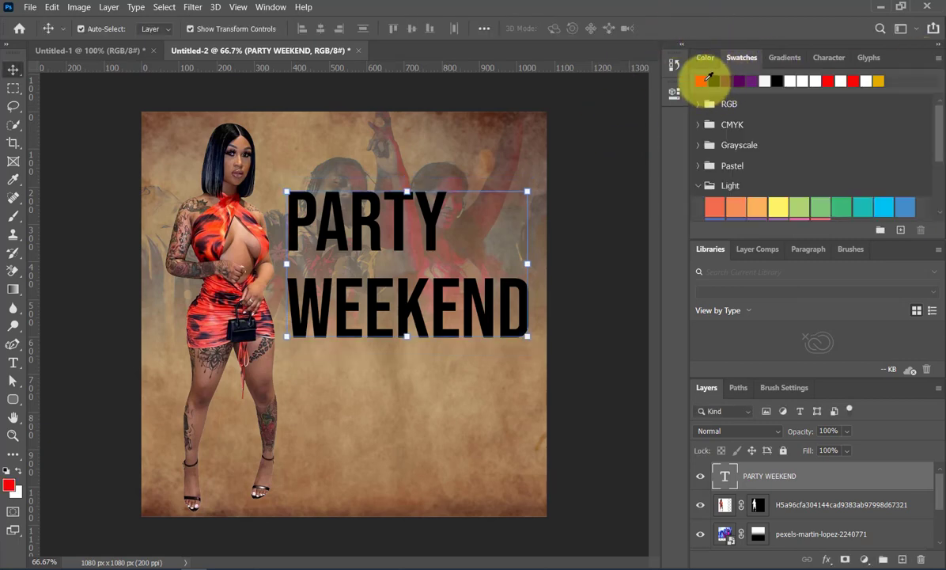
click(701, 80)
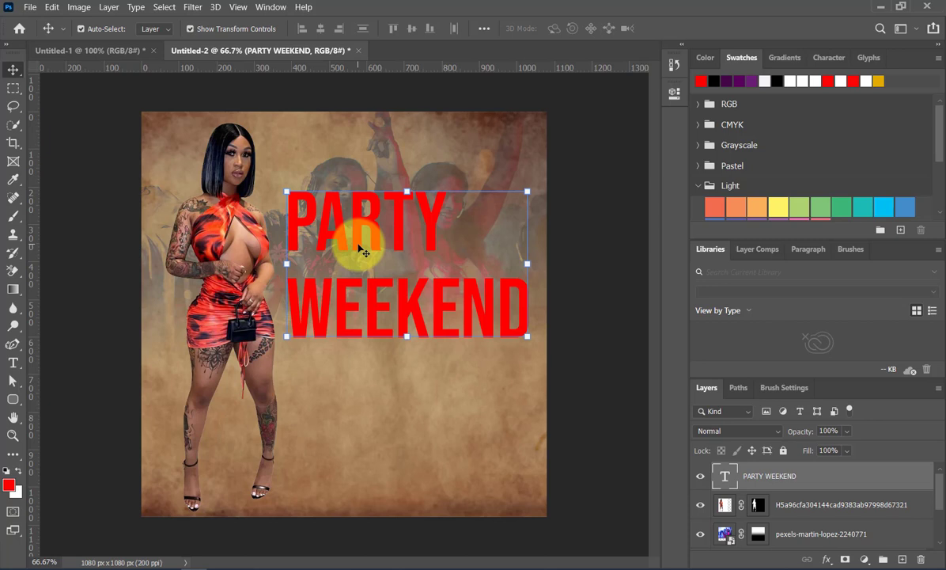
- Add a black drop shadow to the title with 8 px distance, 10% spread and 1 px size
click(829, 559)
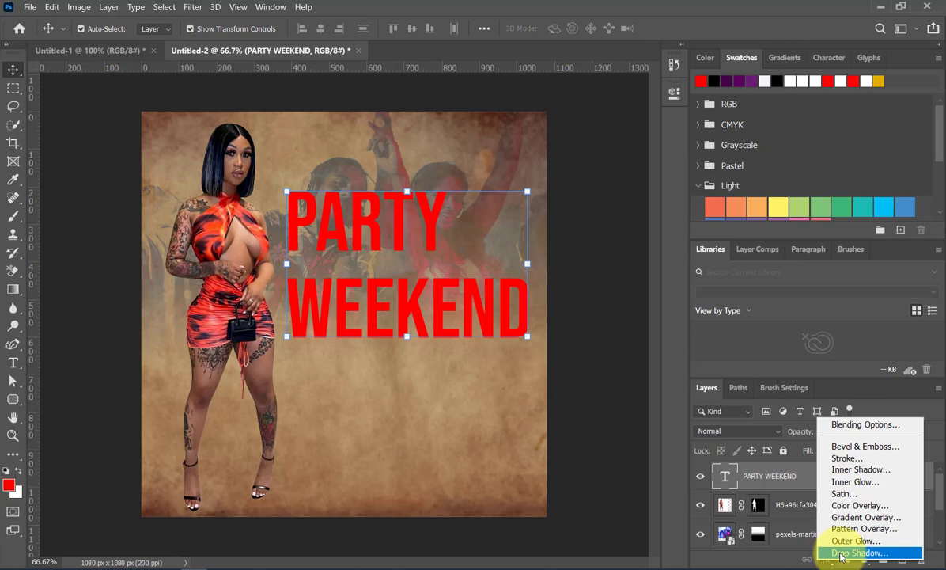
click(841, 553)
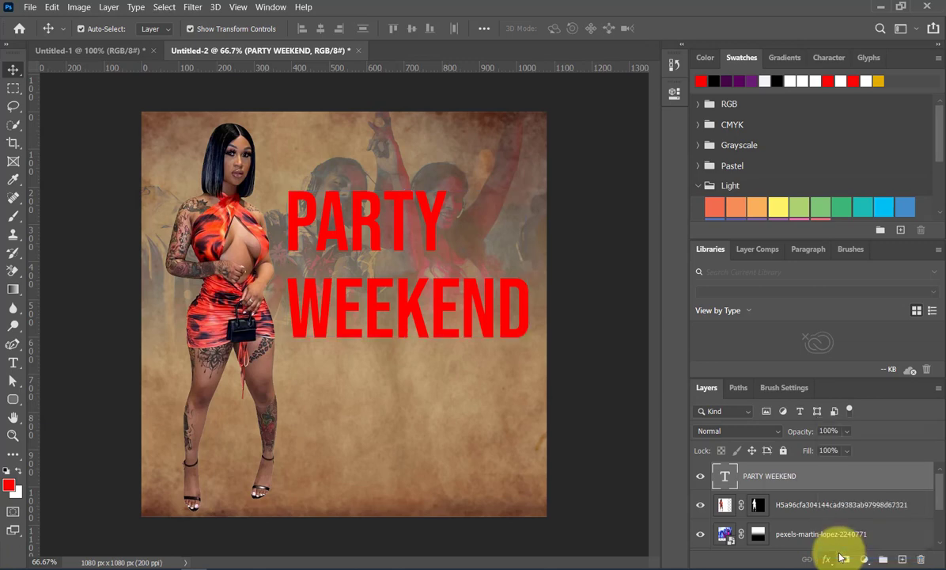
drag(485, 239, 881, 192)
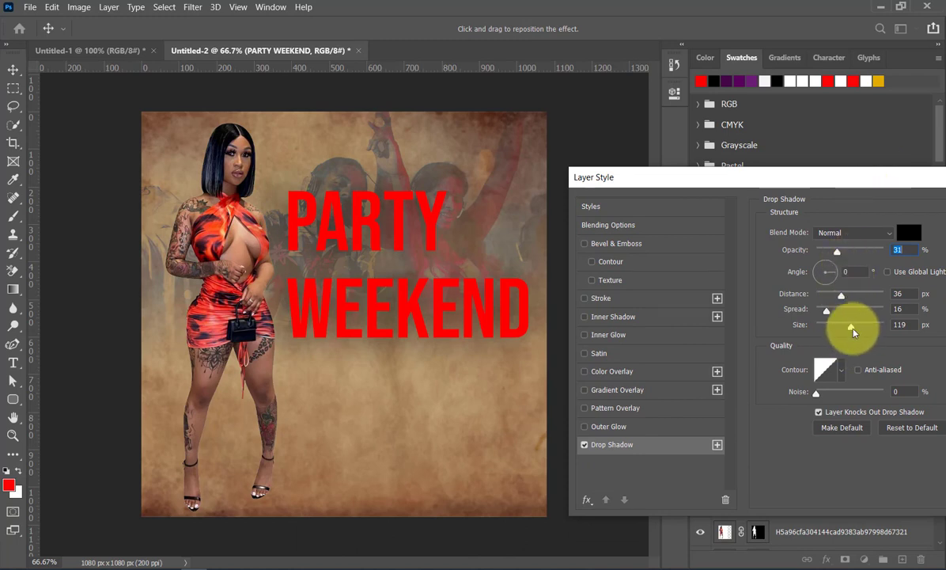
drag(851, 328, 822, 314)
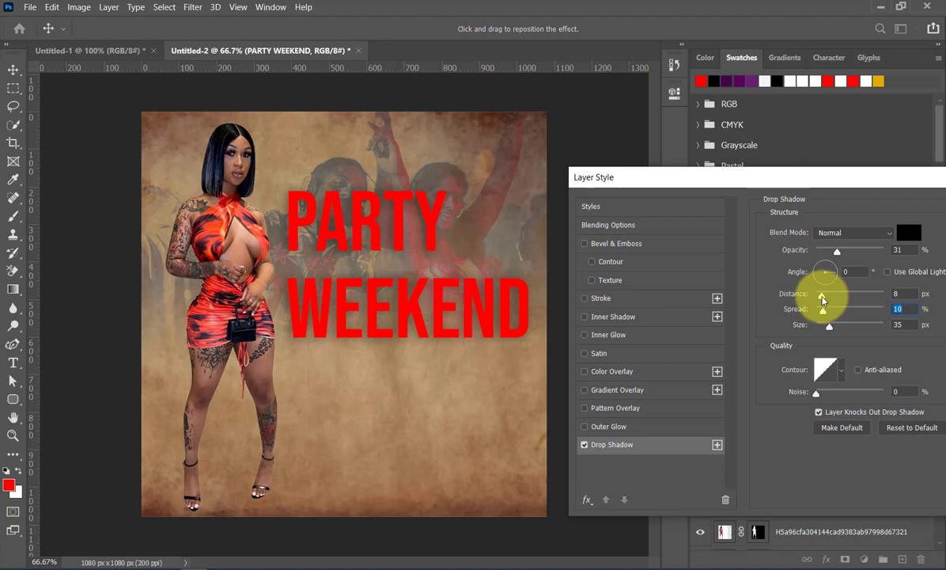
click(823, 296)
drag(830, 326, 817, 328)
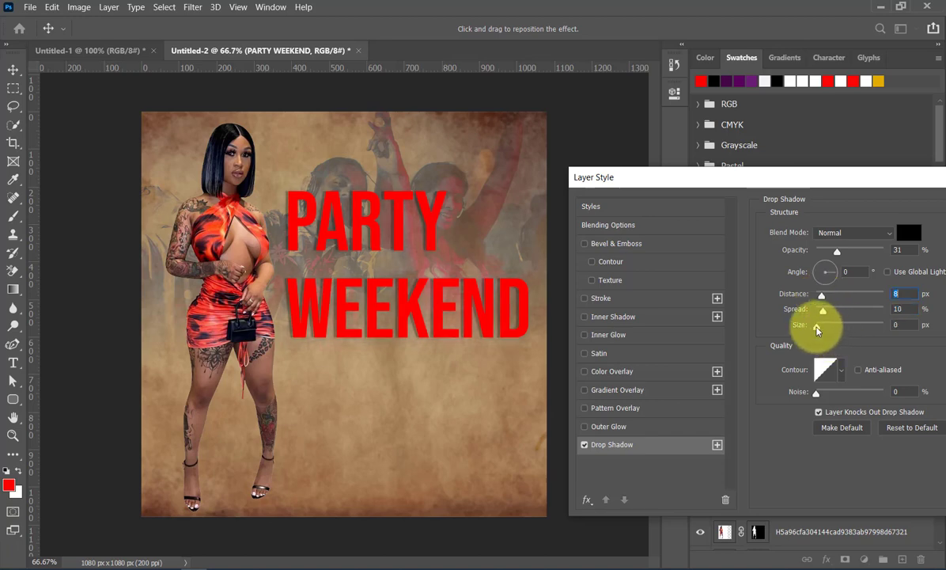
click(817, 326)
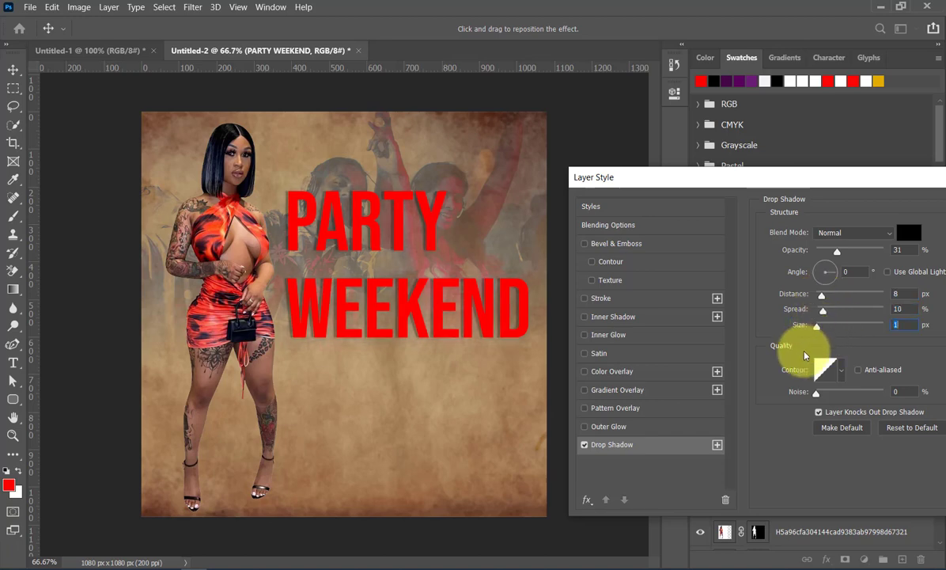
drag(757, 182, 517, 182)
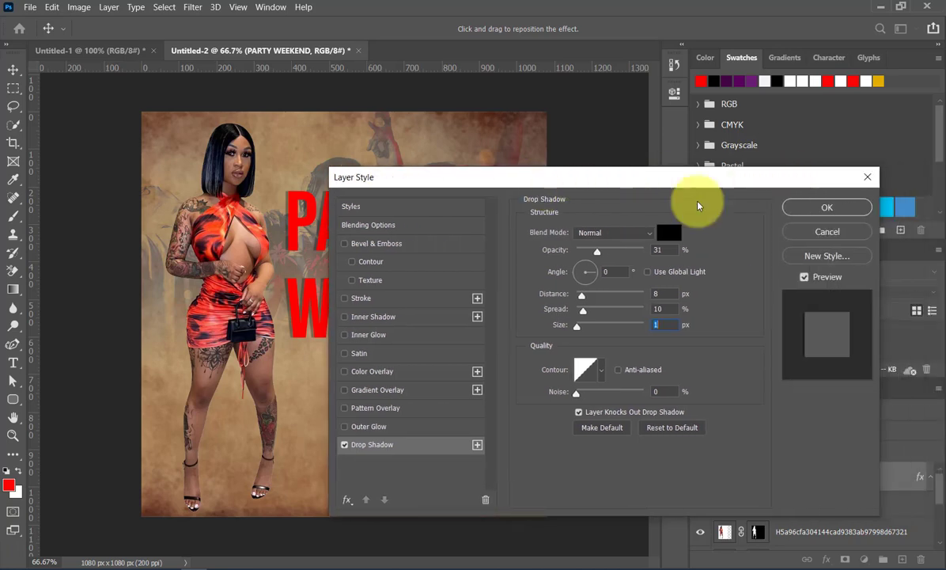
click(815, 207)
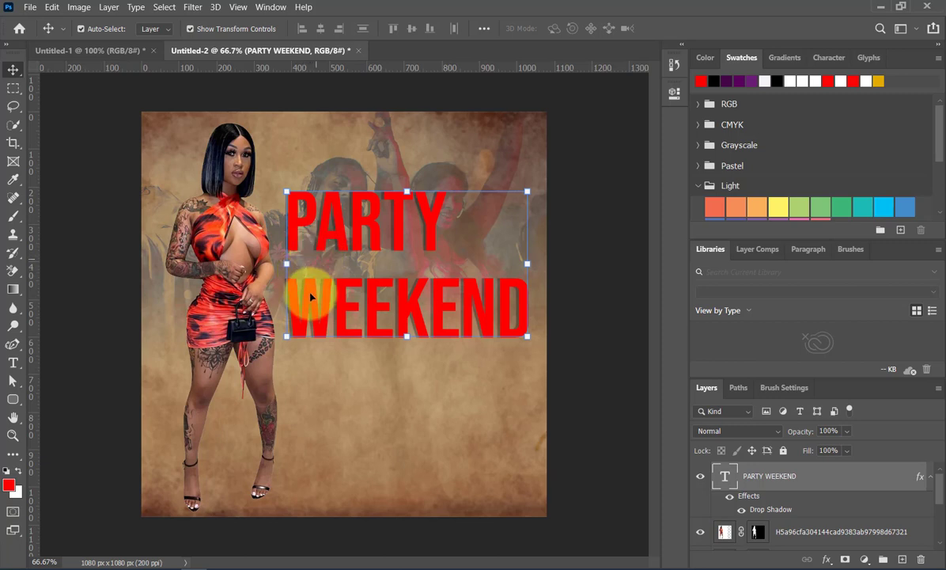
- Tighten the title's leading to 67 pt and deselect the text layer
click(674, 93)
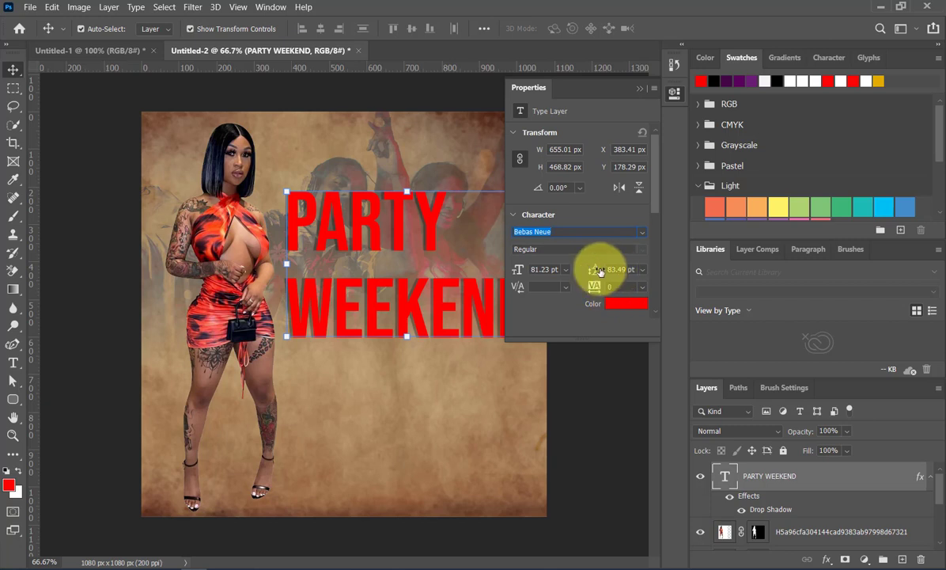
drag(599, 273, 592, 271)
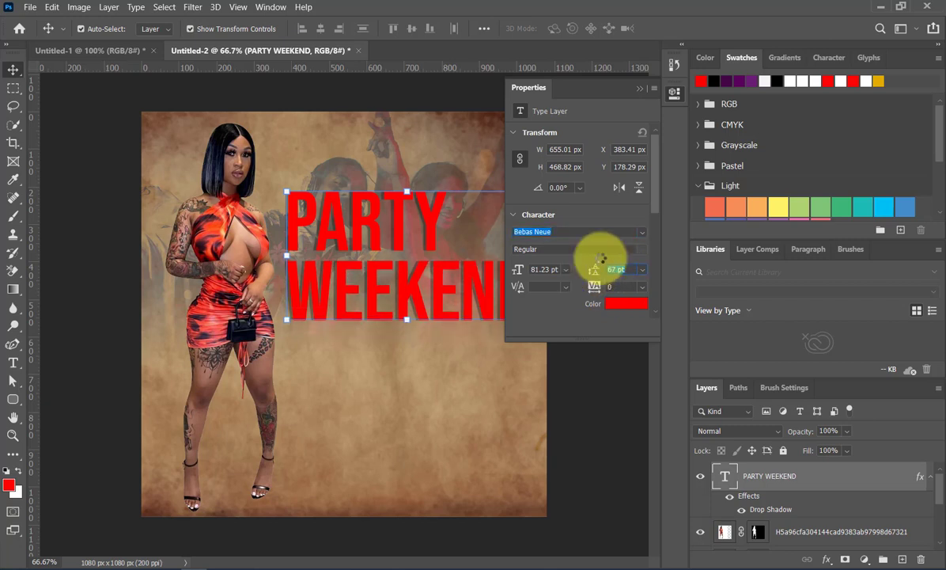
click(640, 89)
click(586, 324)
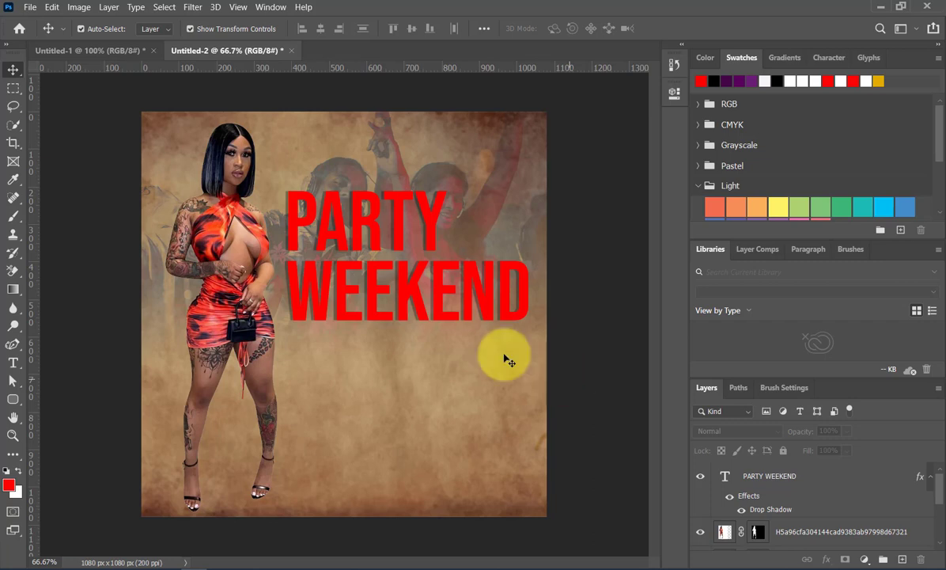
- Place the embedded bottle splash image pngegg (2) at about 41.7% scale in the flyer's lower-right corner, below the title
click(30, 10)
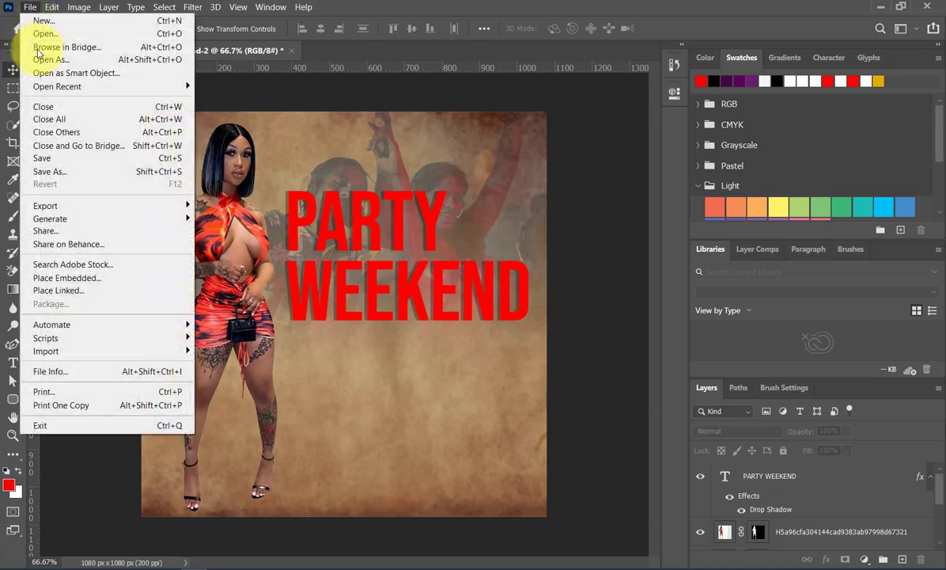
click(52, 281)
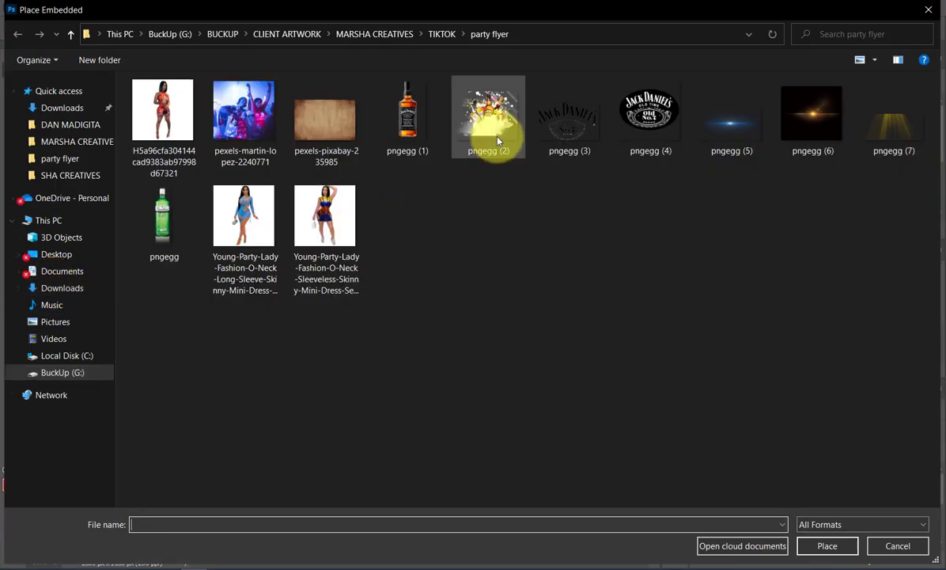
double_click(497, 140)
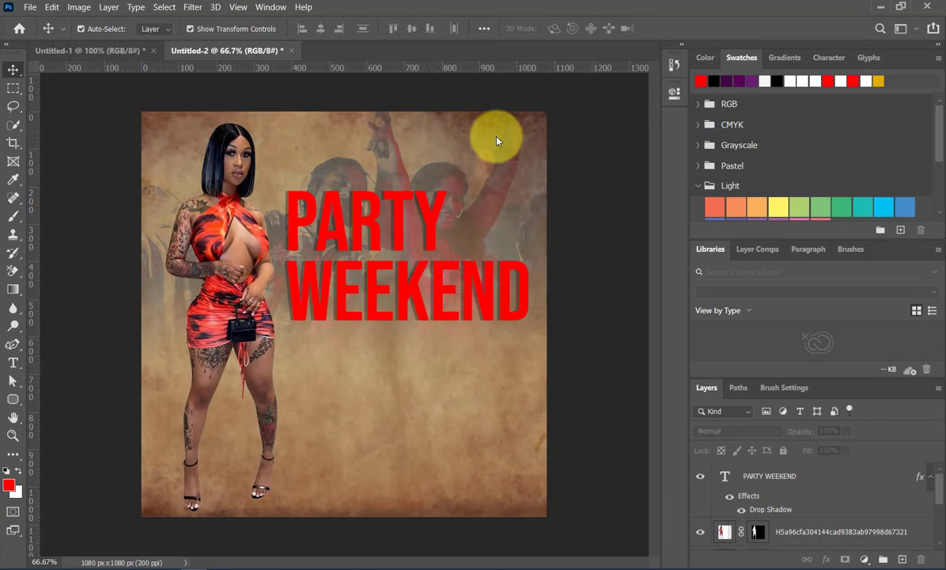
drag(341, 349, 404, 454)
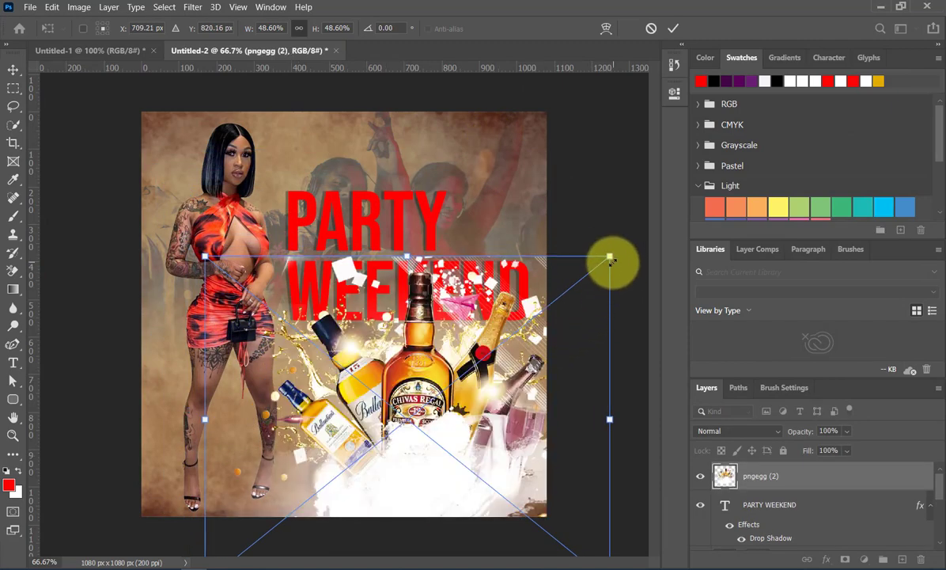
drag(610, 257, 551, 302)
drag(395, 414, 477, 417)
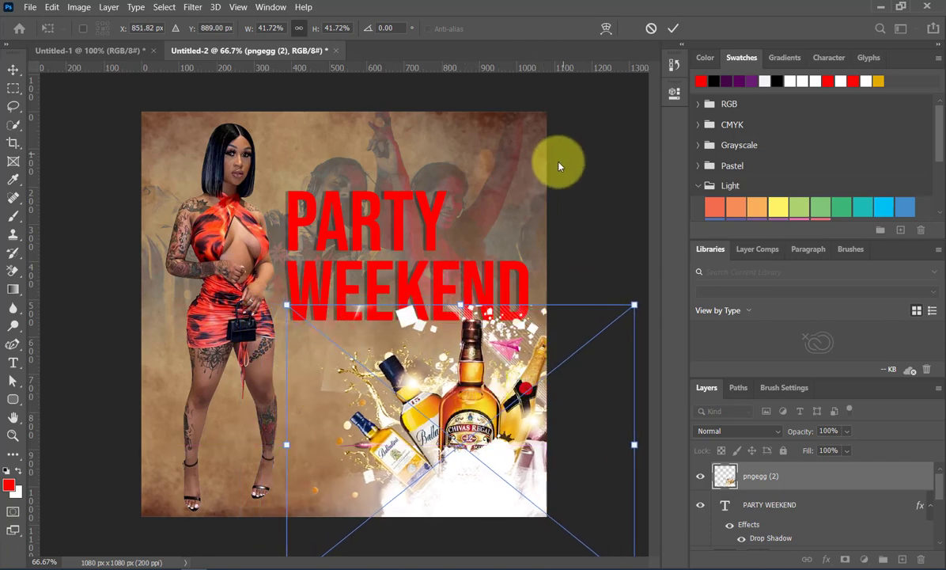
click(673, 30)
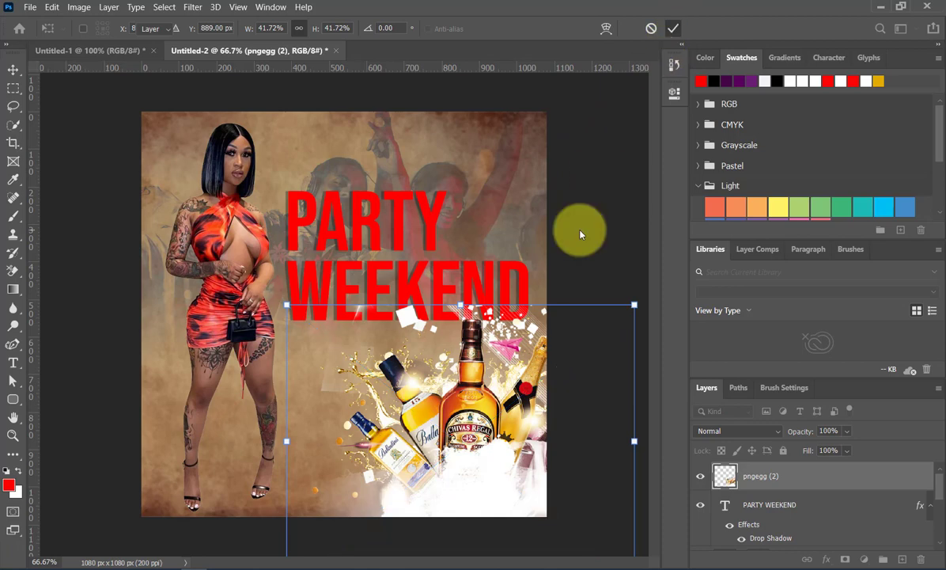
- Reshape the PARTY WEEKEND title to about 94.4% width and 67.6% height and place it just above the bottles
click(395, 258)
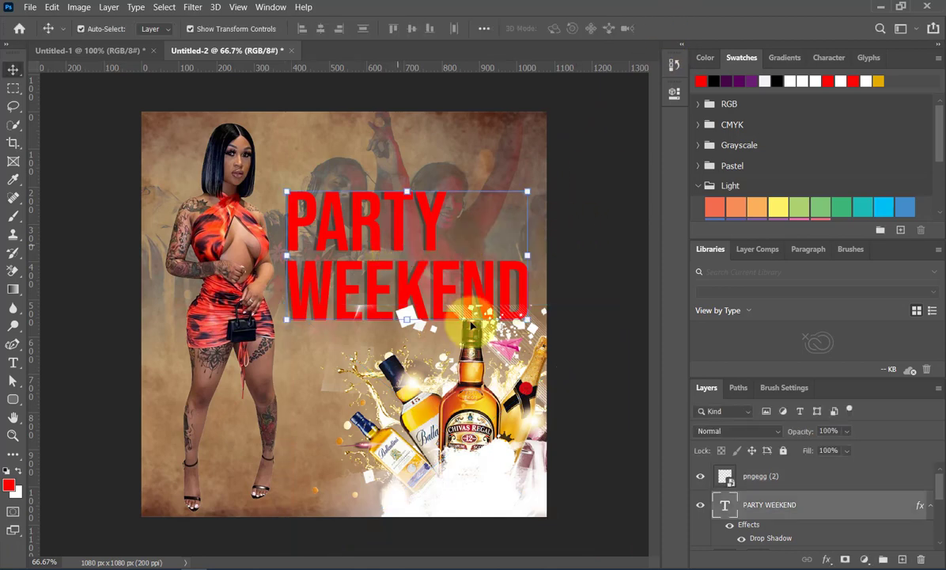
click(791, 506)
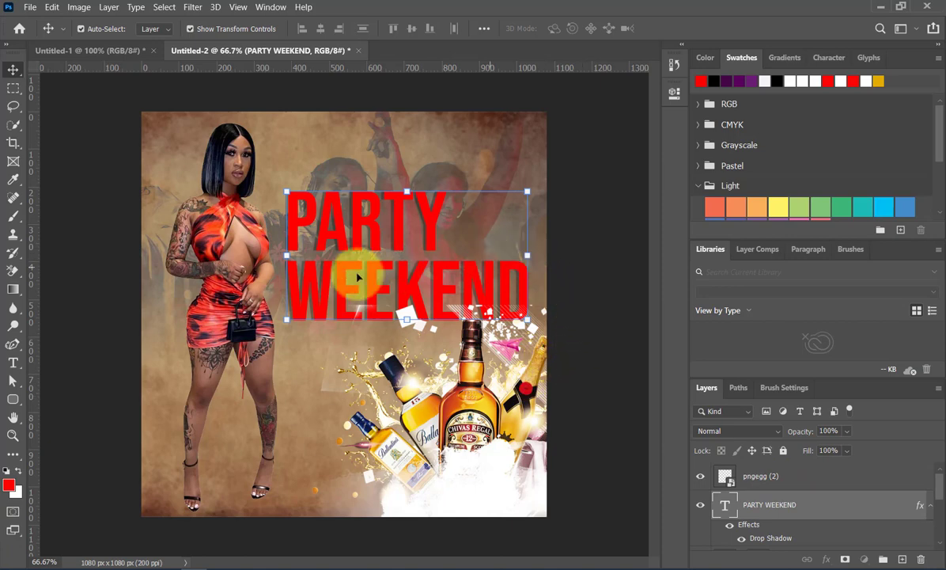
drag(282, 254, 265, 254)
drag(399, 333, 400, 320)
drag(405, 189, 404, 193)
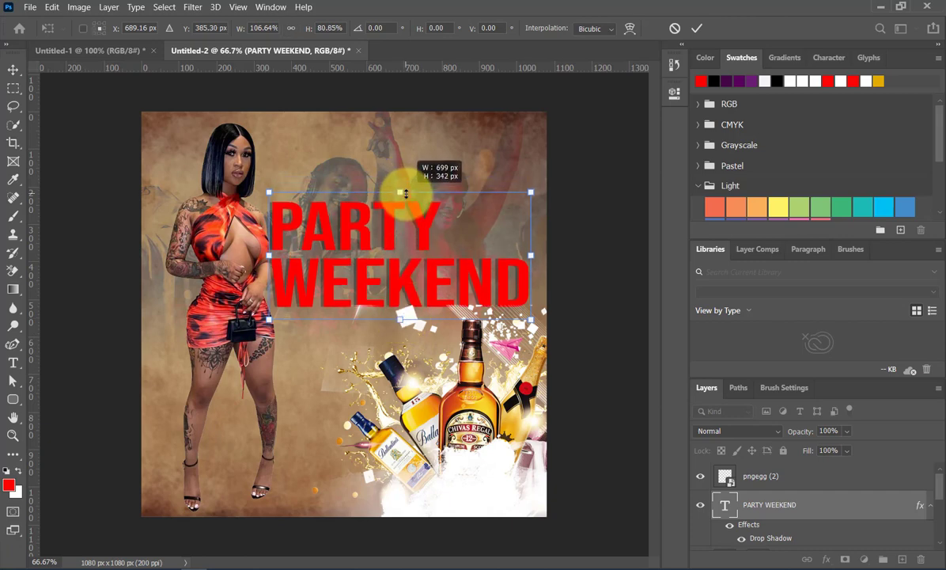
drag(530, 253, 547, 253)
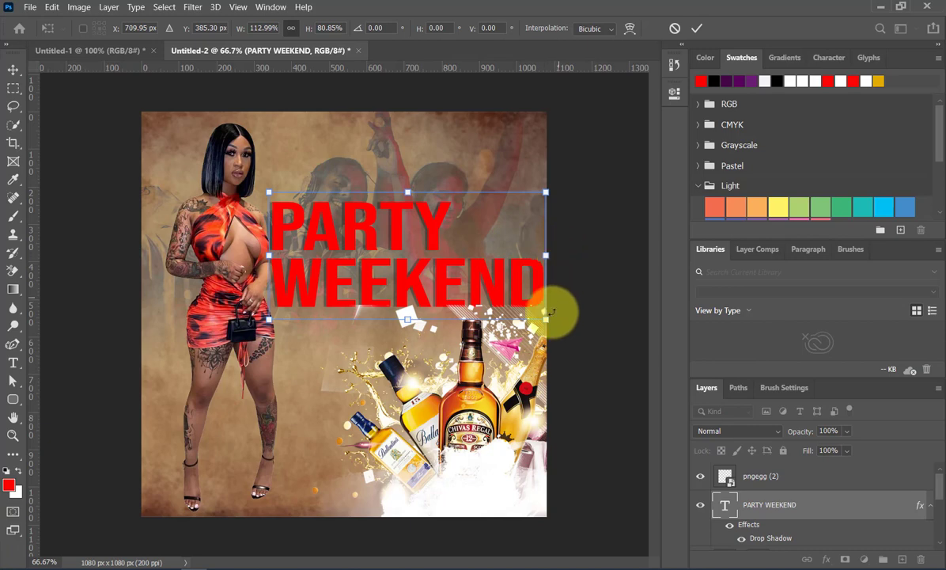
drag(553, 318, 503, 299)
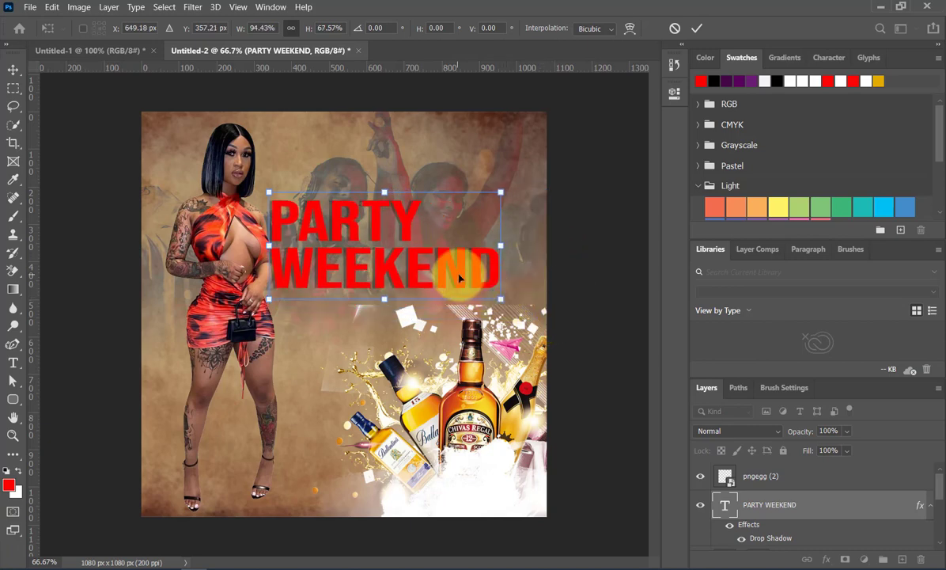
drag(459, 277, 478, 295)
click(557, 302)
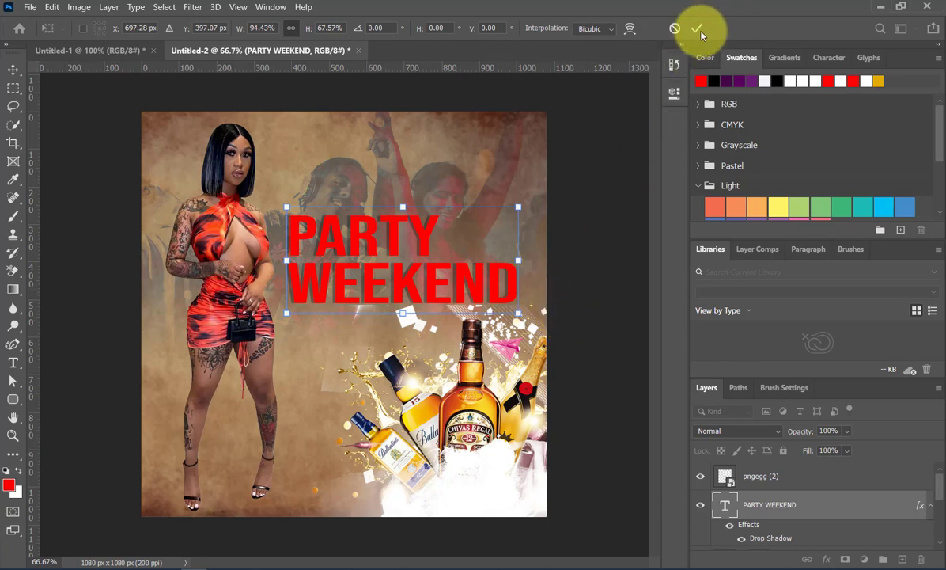
click(587, 258)
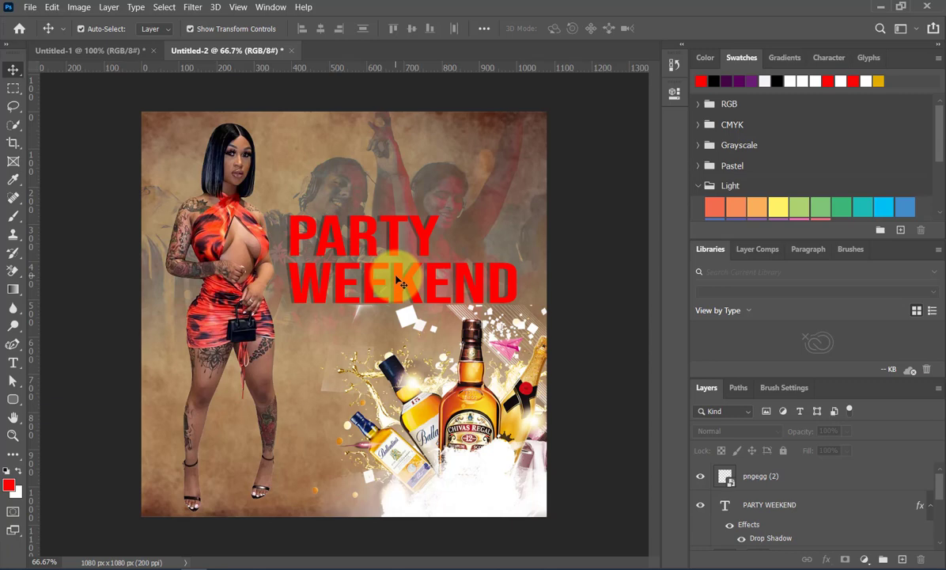
- Move the PARTY WEEKEND title over the woman and rotate it to -90°
drag(401, 283, 277, 264)
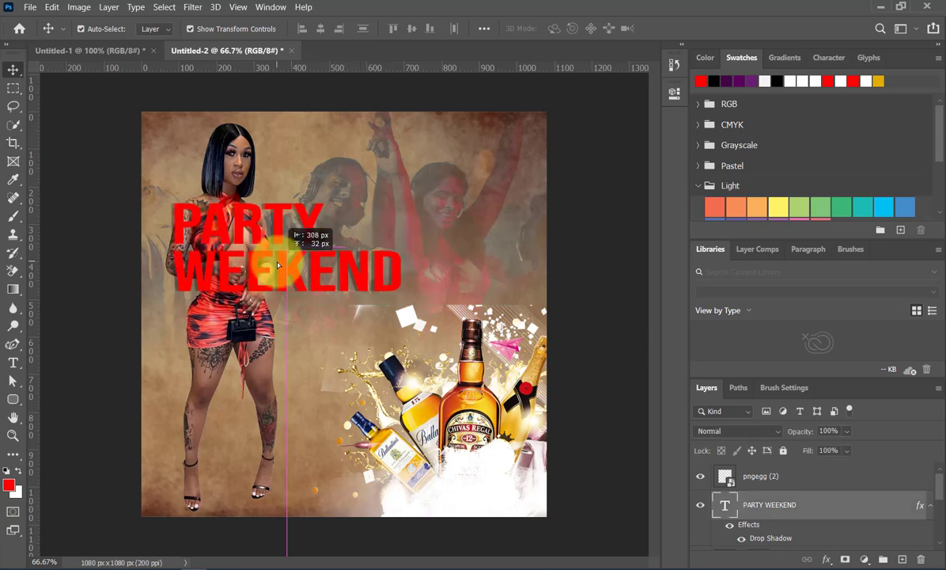
drag(277, 264, 278, 265)
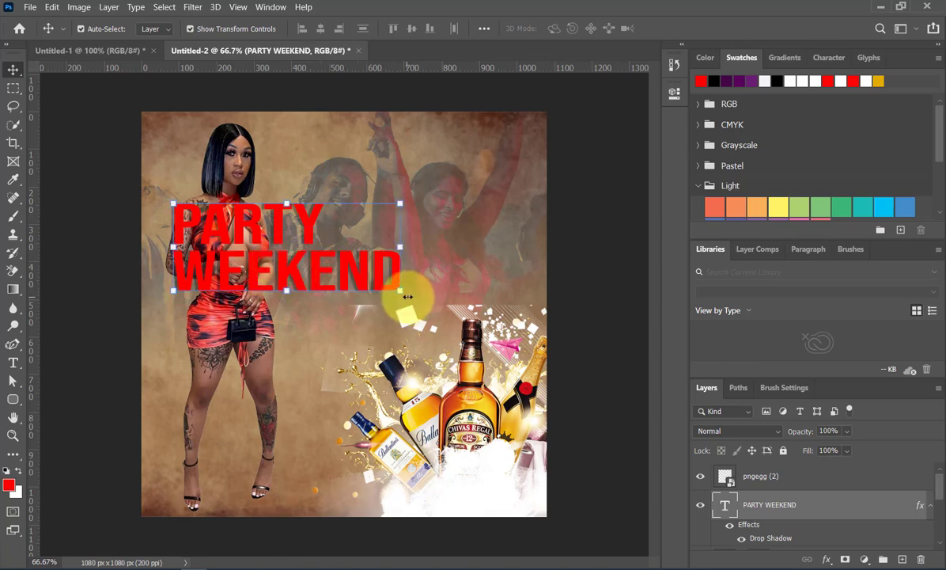
key(ctrl+t)
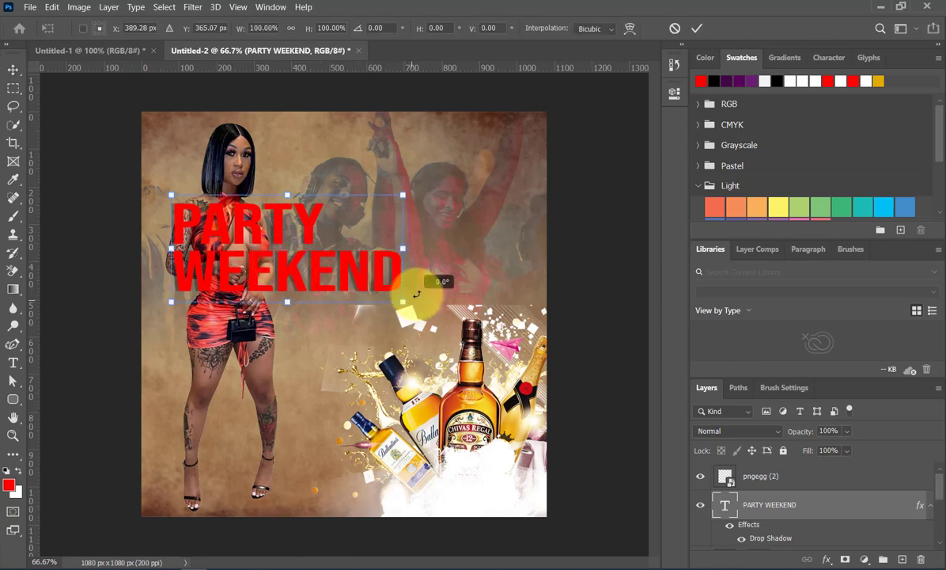
drag(433, 285, 345, 116)
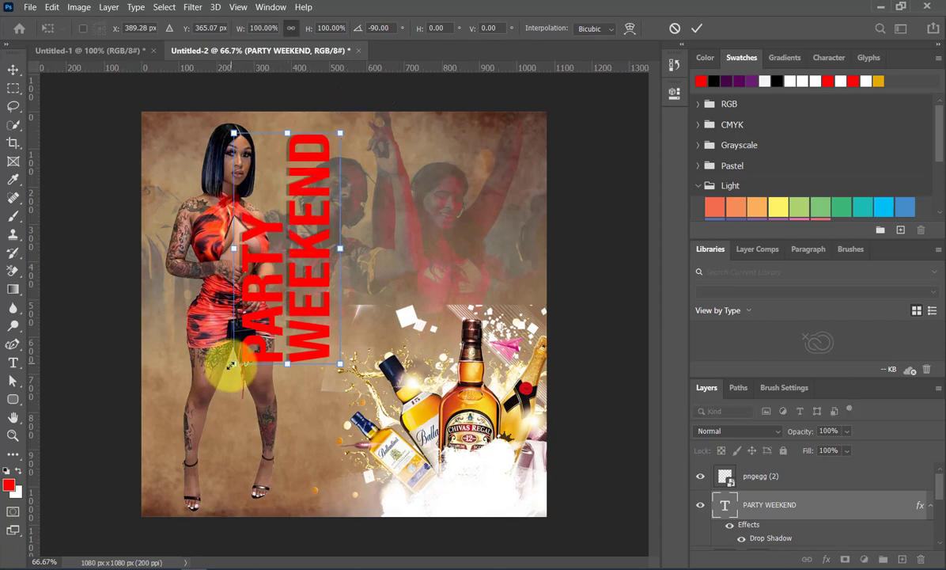
- Enlarge the vertical title uniformly to about 149% and position it across the woman's body, running nearly the flyer's full height
drag(232, 363, 147, 443)
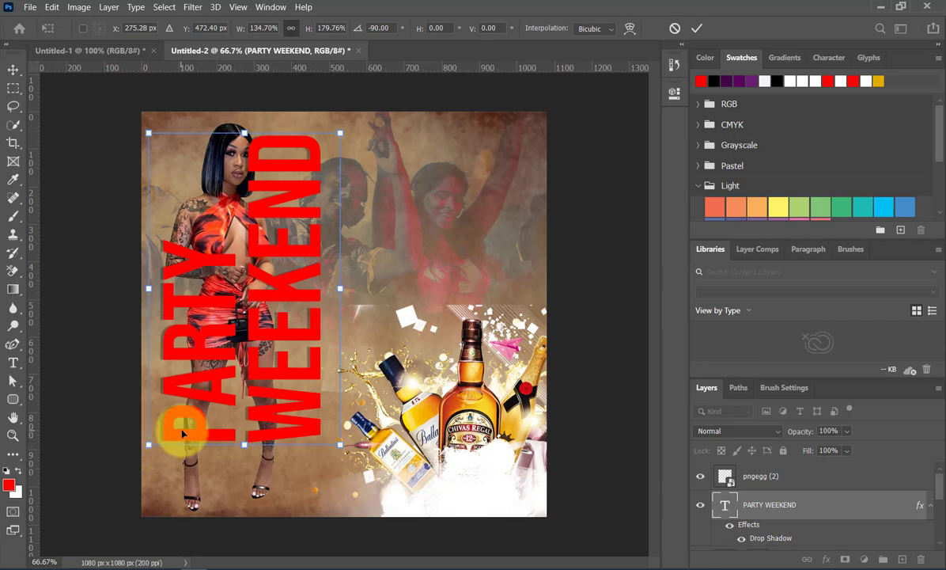
drag(183, 433, 162, 466)
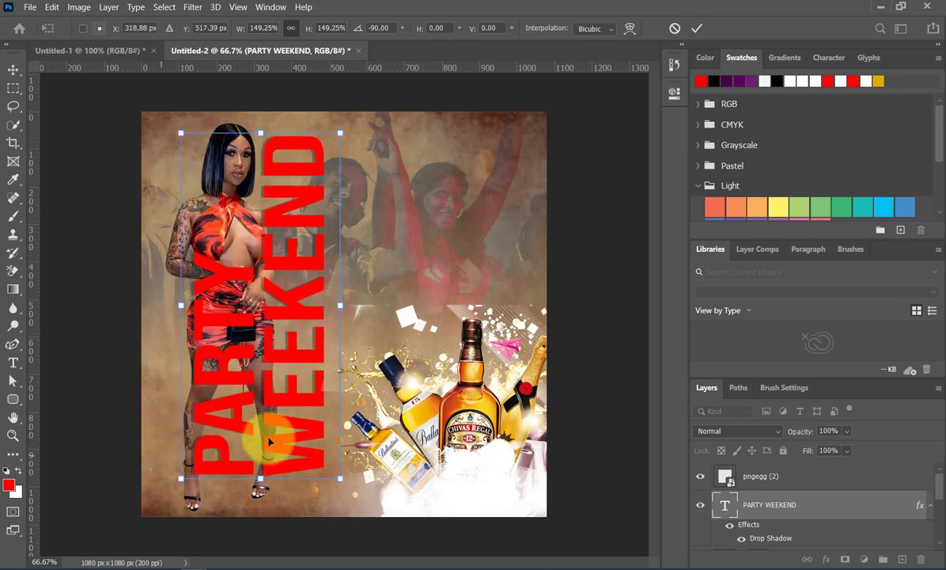
drag(303, 428, 294, 427)
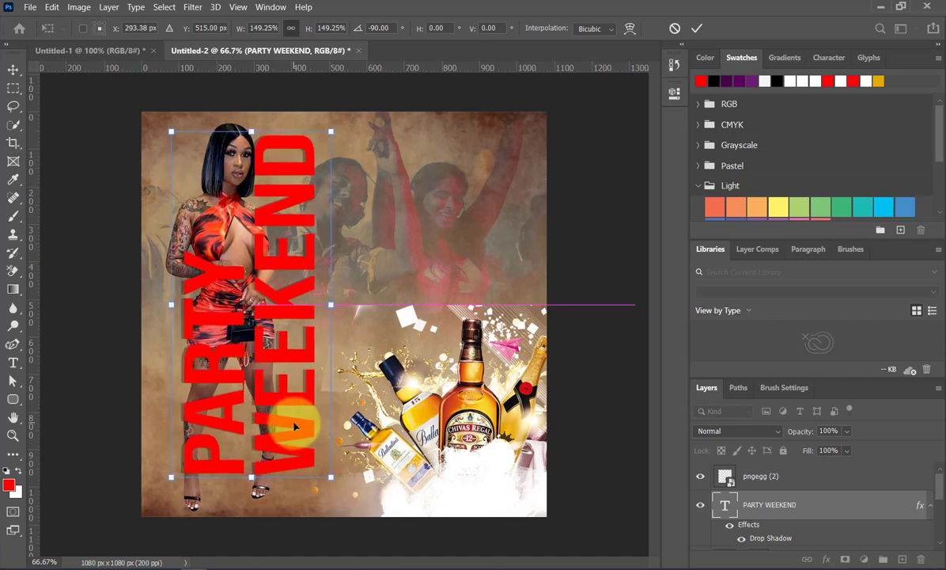
click(697, 28)
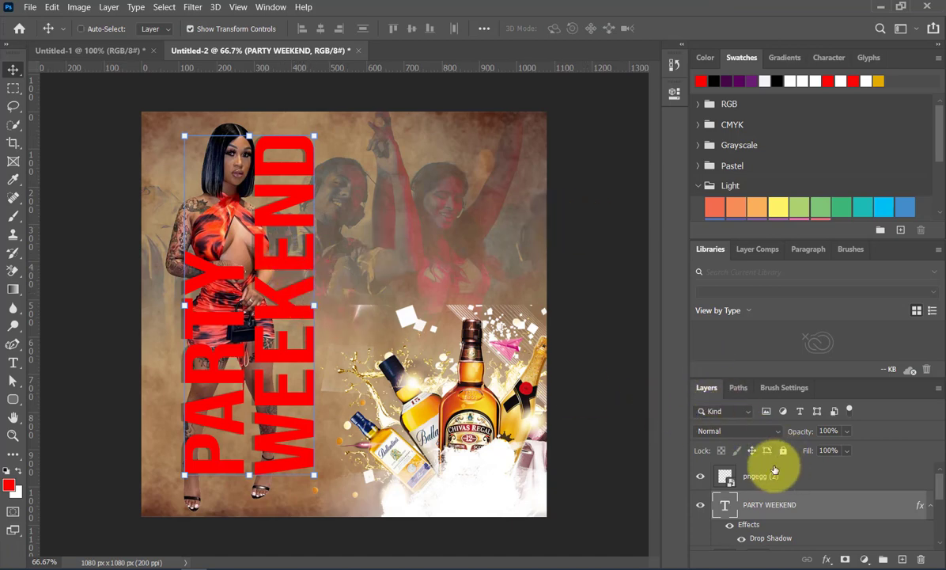
- Duplicate the PARTY WEEKEND text layer and place the woman's masked layer between the original title and its copy
key(ctrl+j)
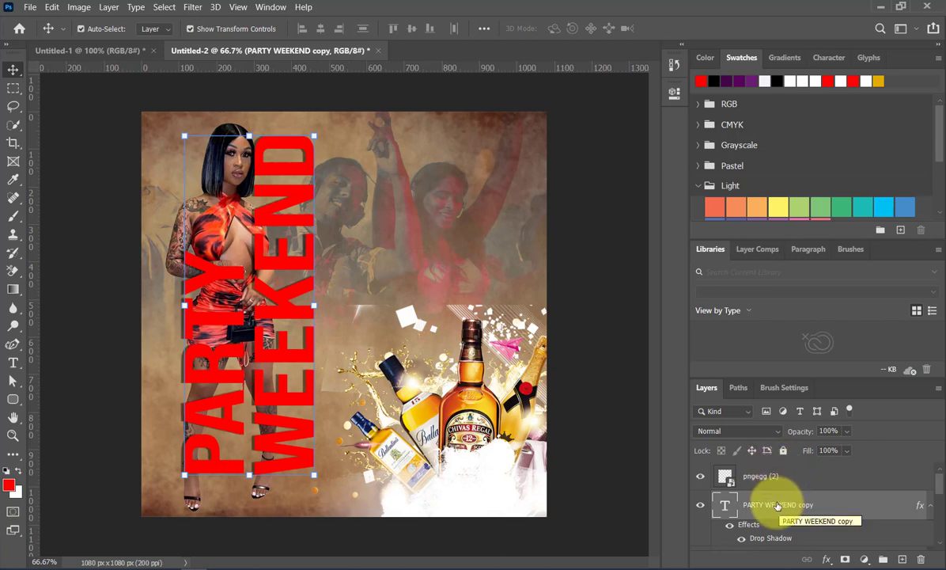
scroll(775, 503, down, 5)
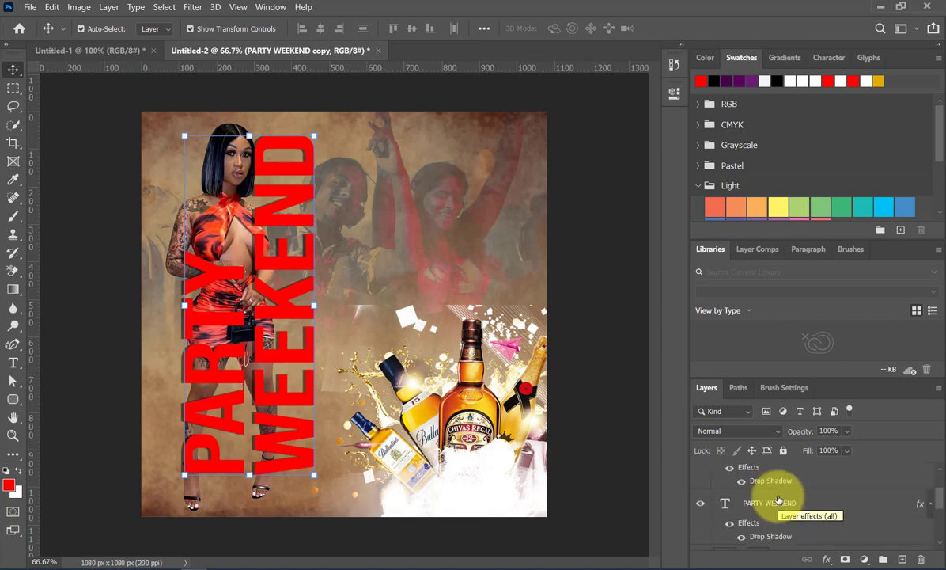
scroll(779, 497, up, 3)
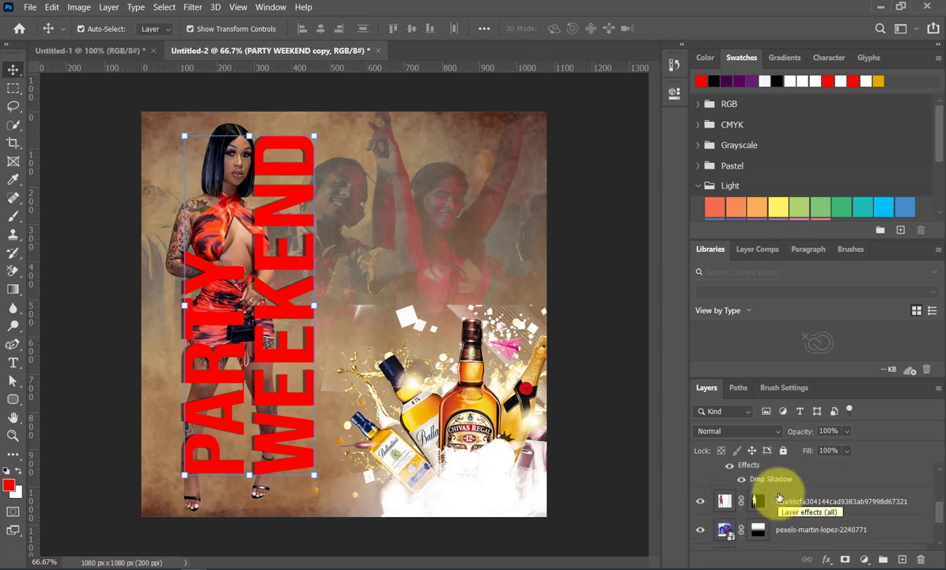
drag(791, 503, 821, 545)
drag(829, 482, 828, 496)
scroll(813, 516, up, 1)
scroll(813, 518, down, 1)
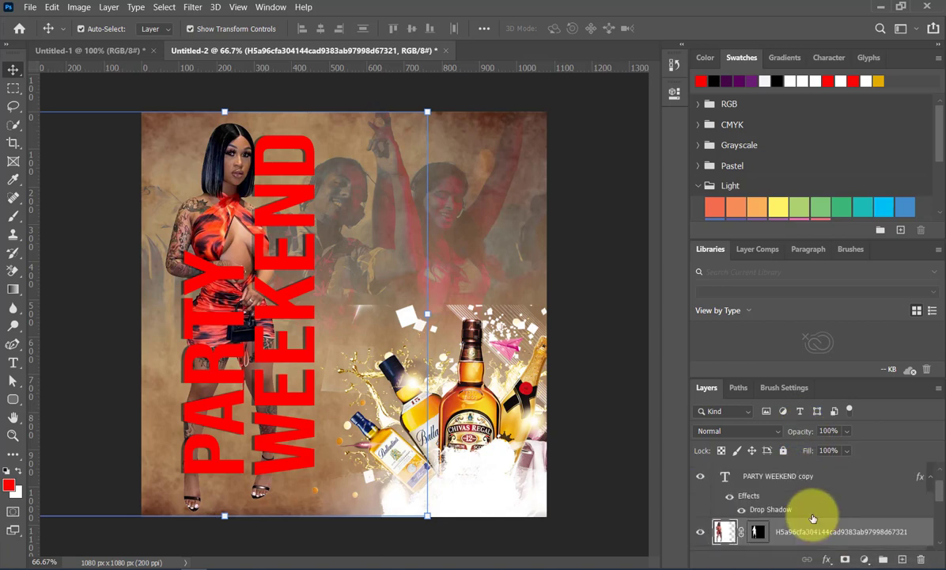
scroll(775, 478, down, 1)
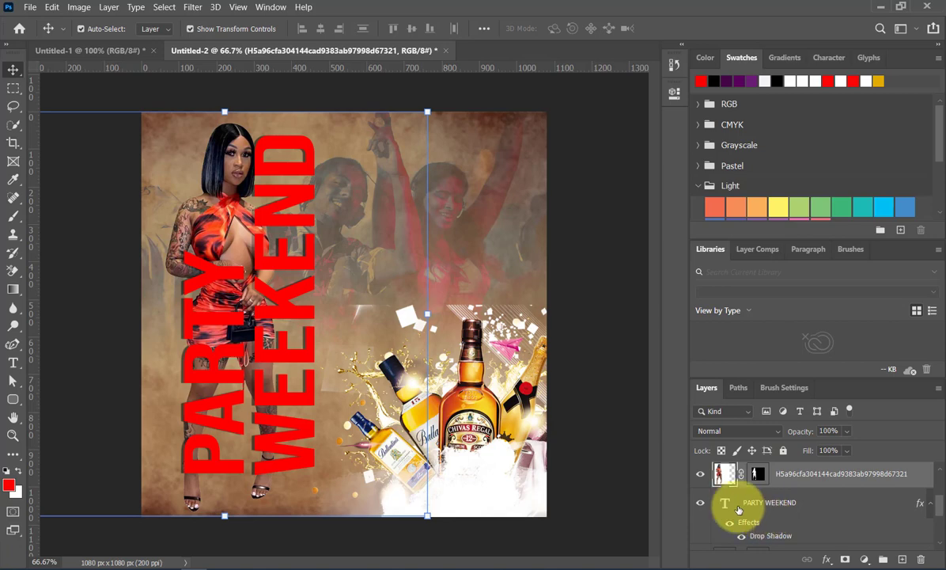
- Try moving the PARTY WEEKEND copy away from the woman toward the bottles, and undo the move
click(283, 267)
drag(285, 269, 437, 277)
key(ctrl)
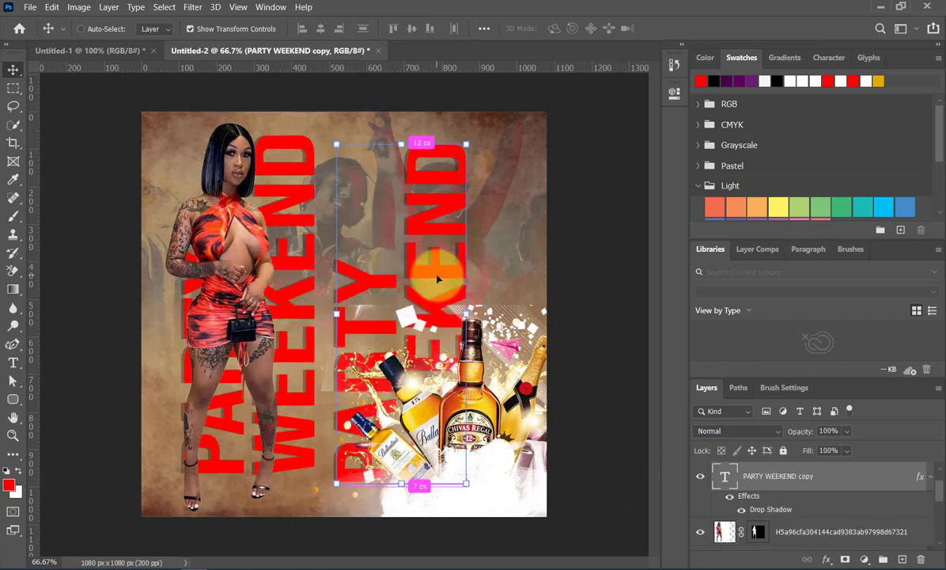
key(ctrl+z)
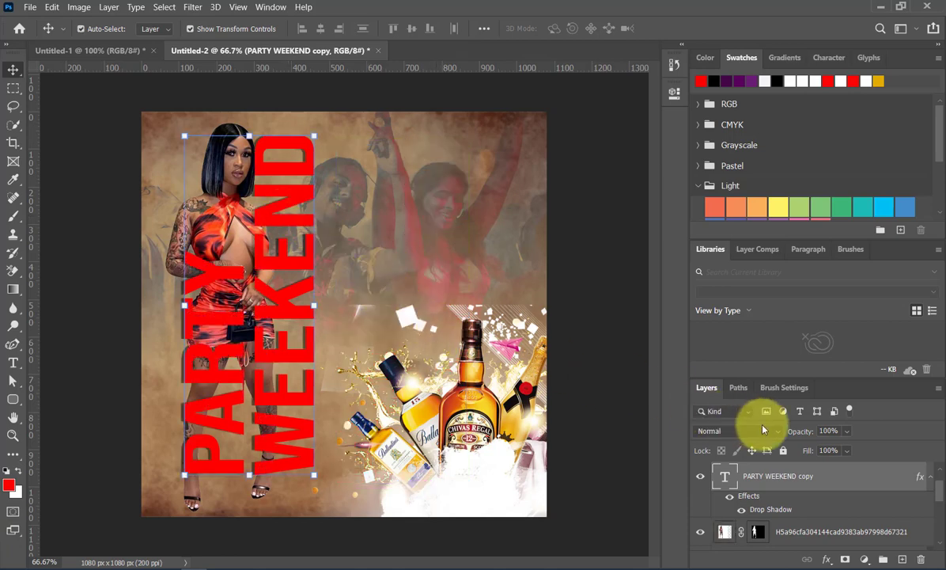
- Set the PARTY WEEKEND copy's fill to 0% and hide its layer effects
click(847, 451)
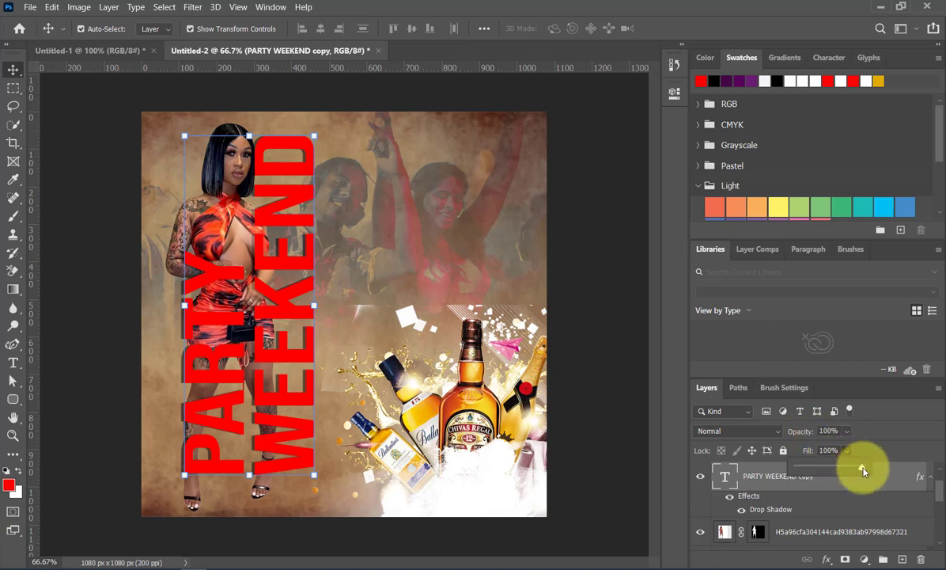
drag(862, 472, 796, 470)
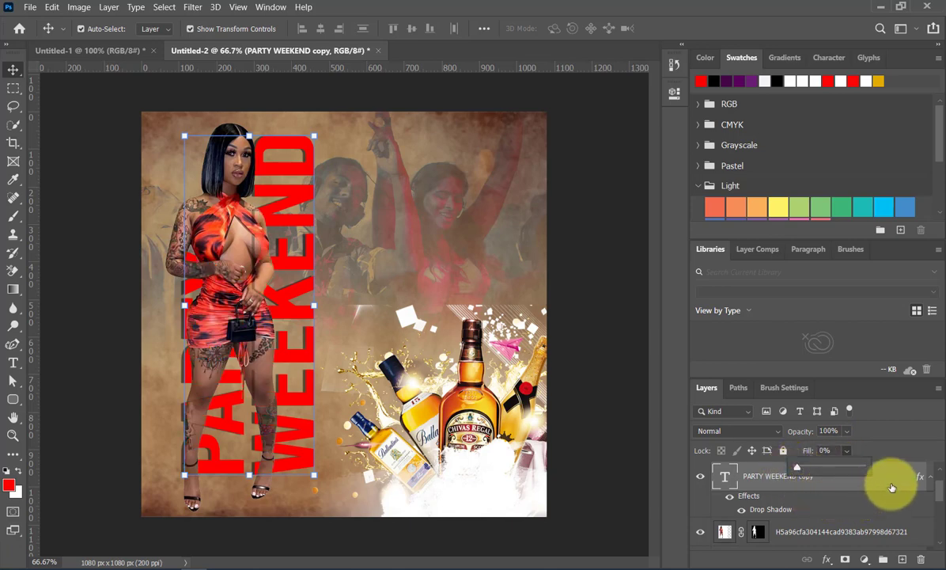
click(730, 499)
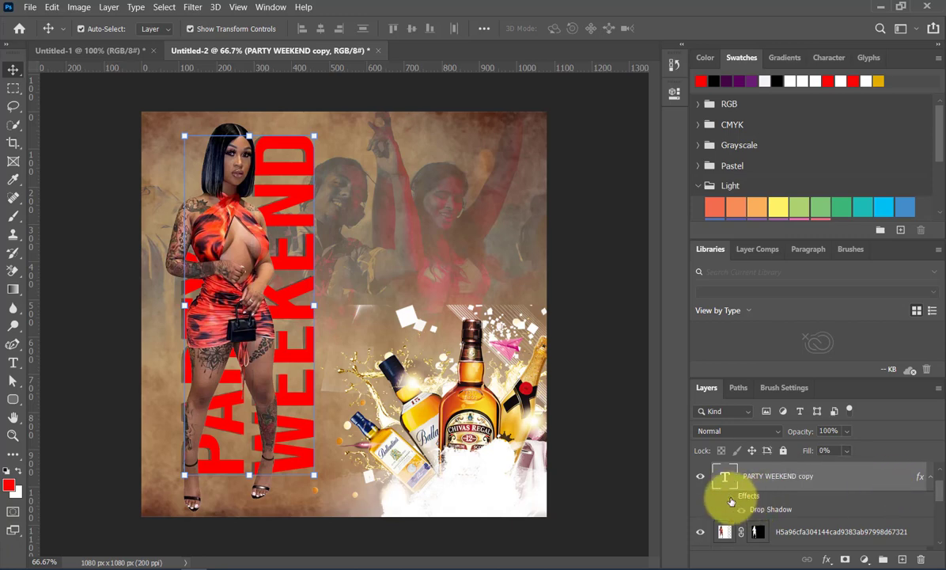
- Add a white 10 px outside stroke to the PARTY WEEKEND copy with Normal blend mode and 100% opacity
double_click(845, 481)
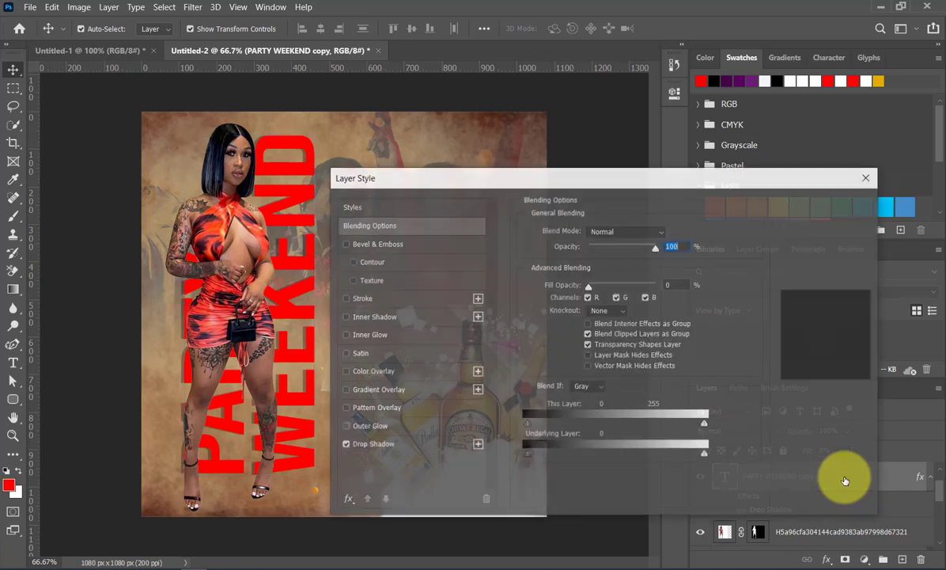
drag(599, 198, 640, 147)
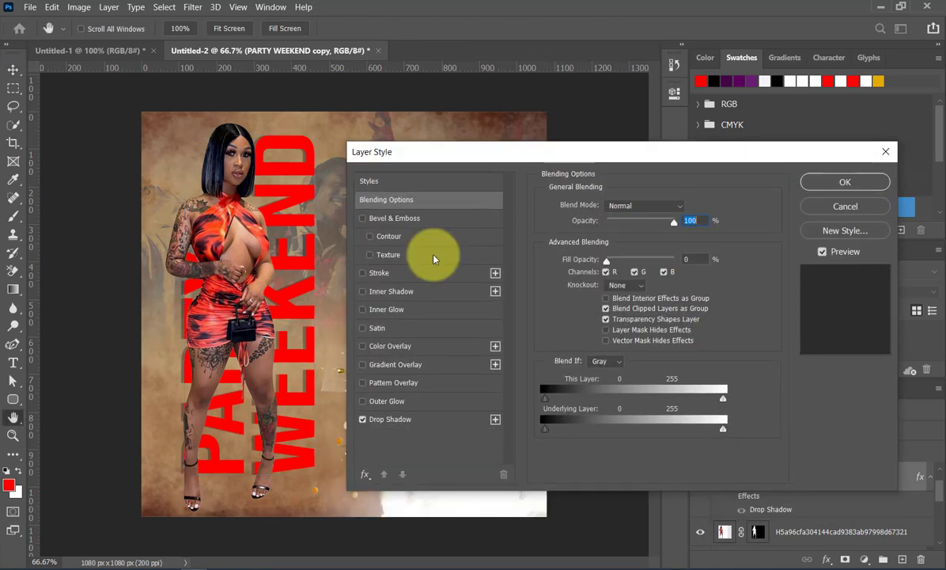
click(371, 276)
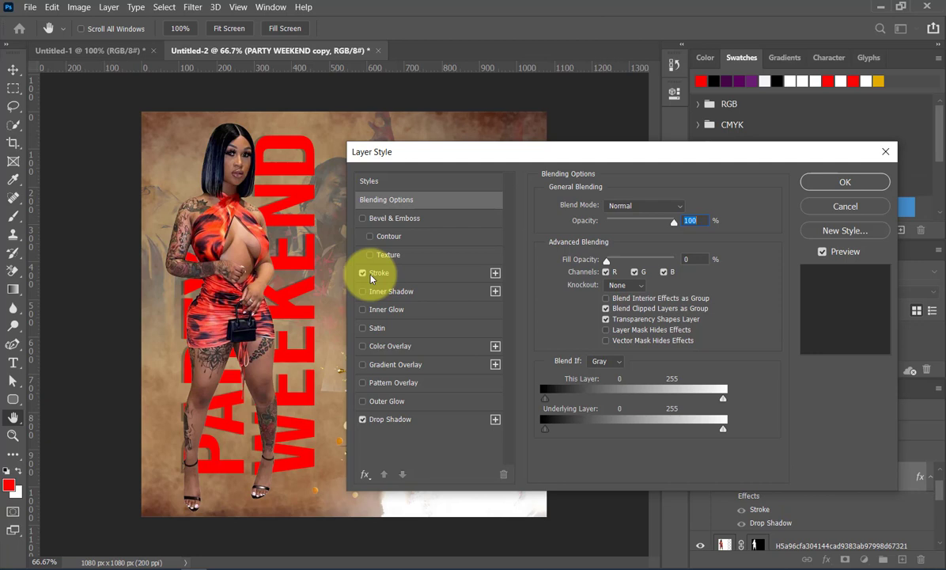
click(414, 275)
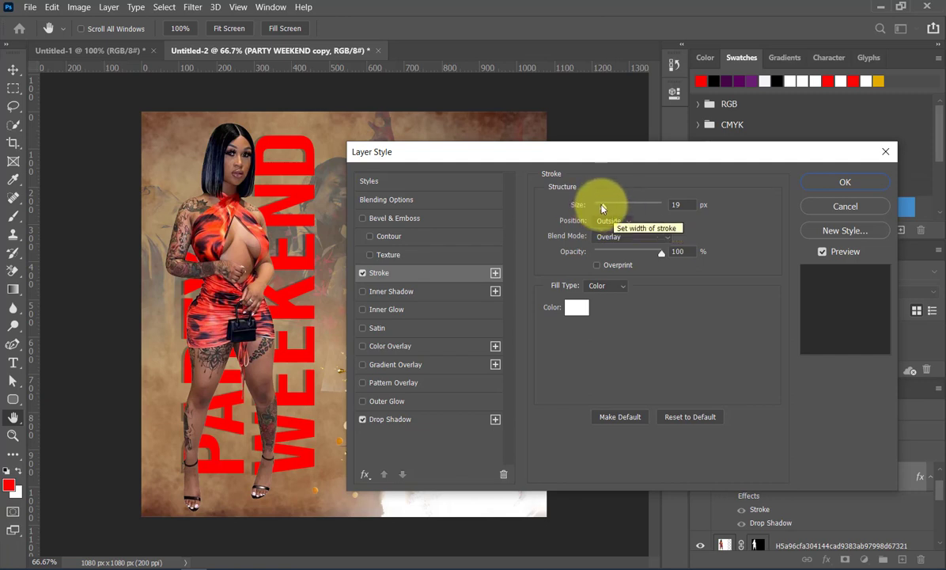
drag(609, 210, 624, 210)
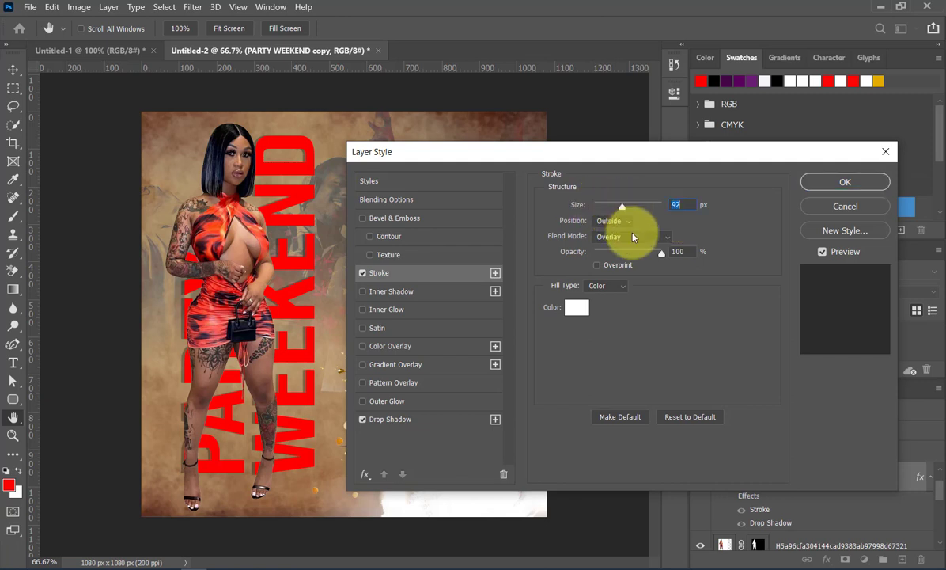
click(633, 236)
click(634, 220)
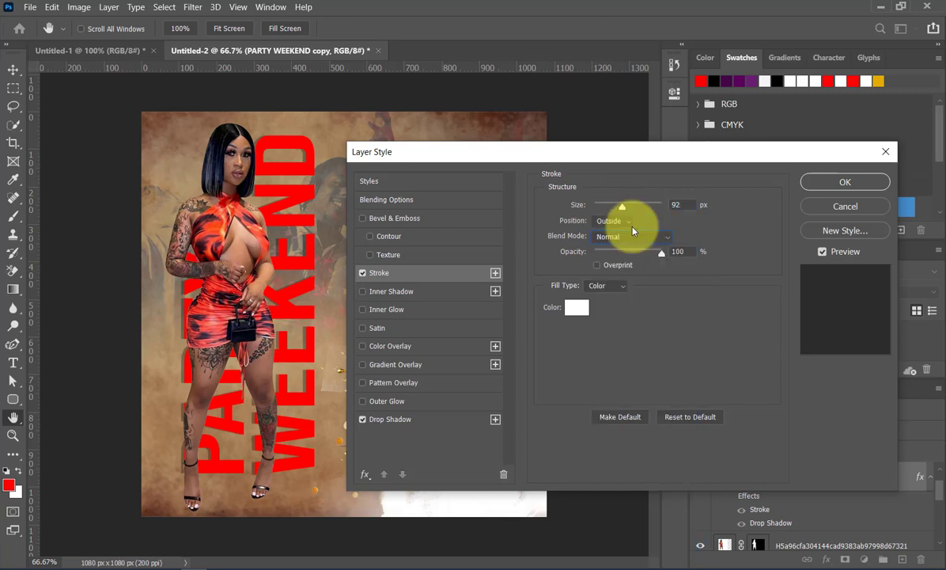
drag(656, 251, 612, 257)
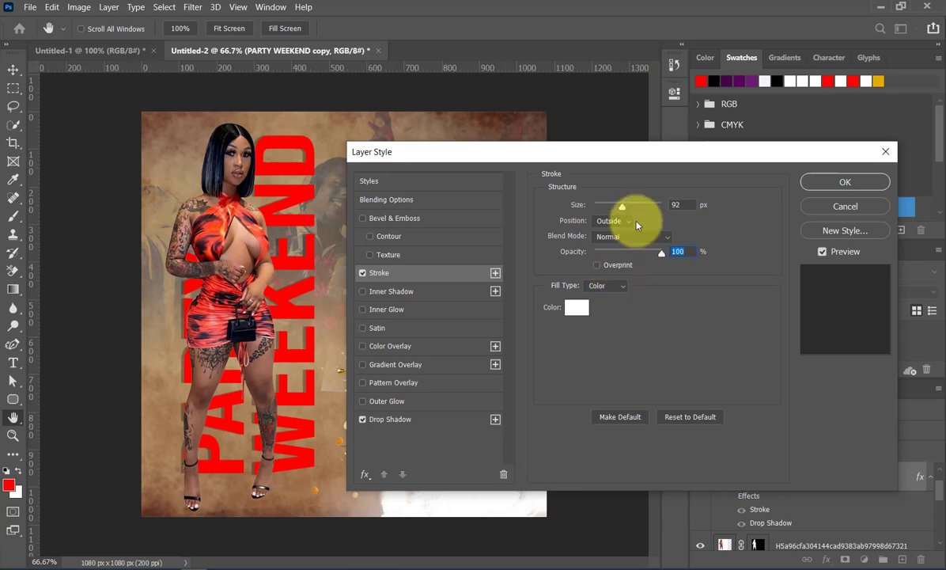
drag(623, 209, 602, 209)
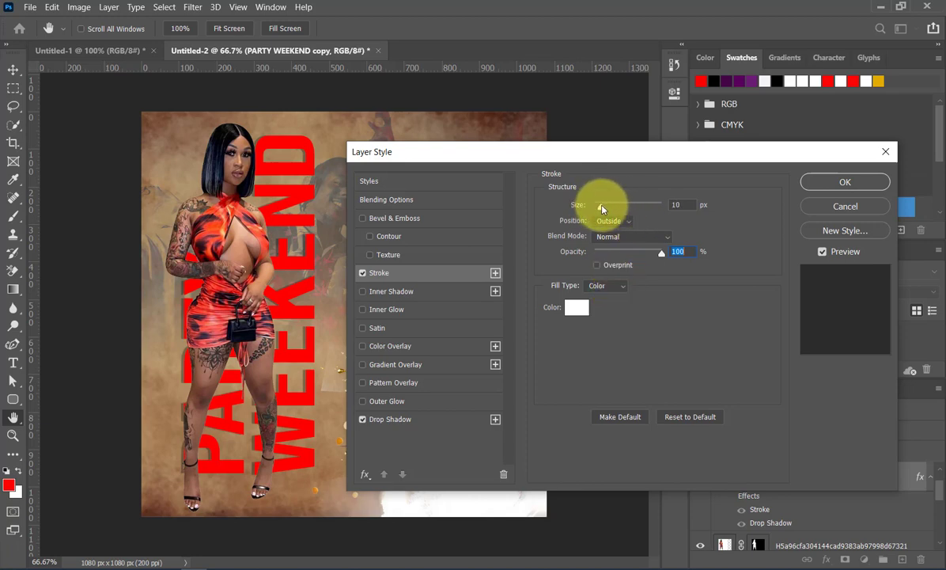
click(601, 207)
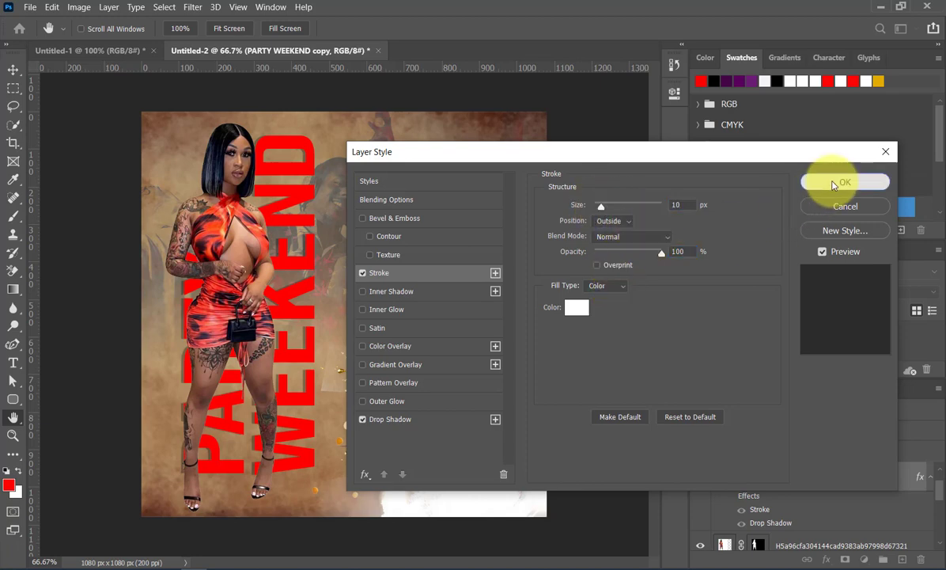
click(838, 183)
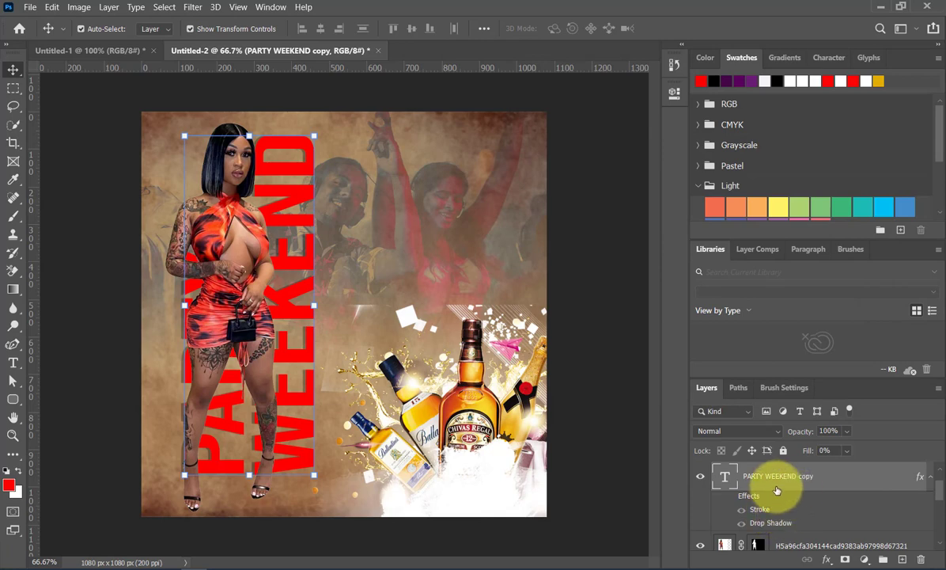
- Show the PARTY WEEKEND copy's layer effects and reduce its white outside stroke to 4 px
click(741, 511)
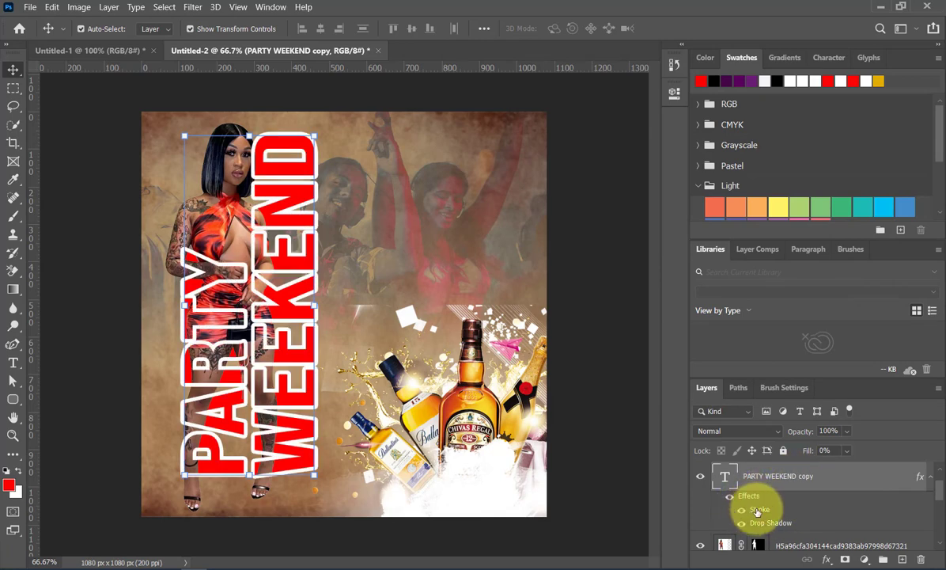
double_click(846, 479)
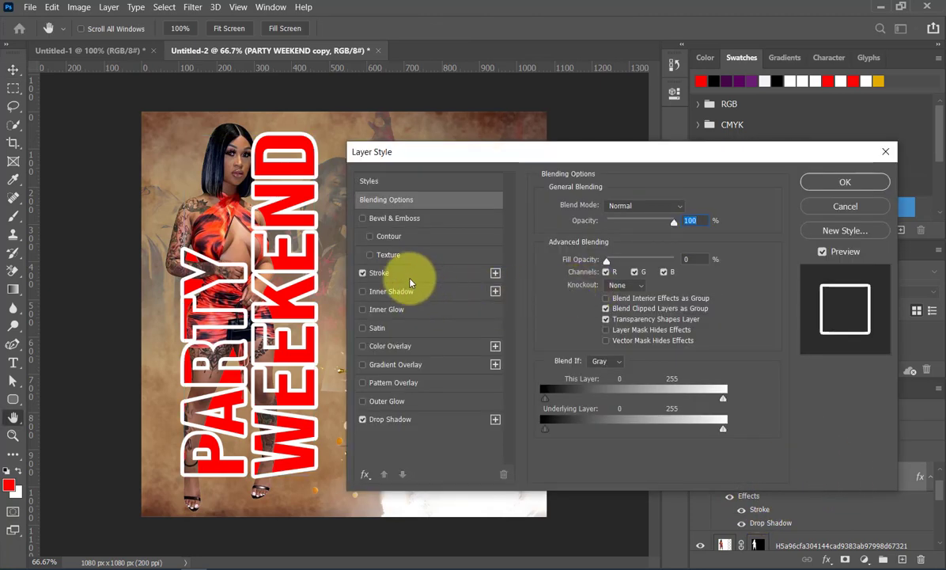
click(417, 274)
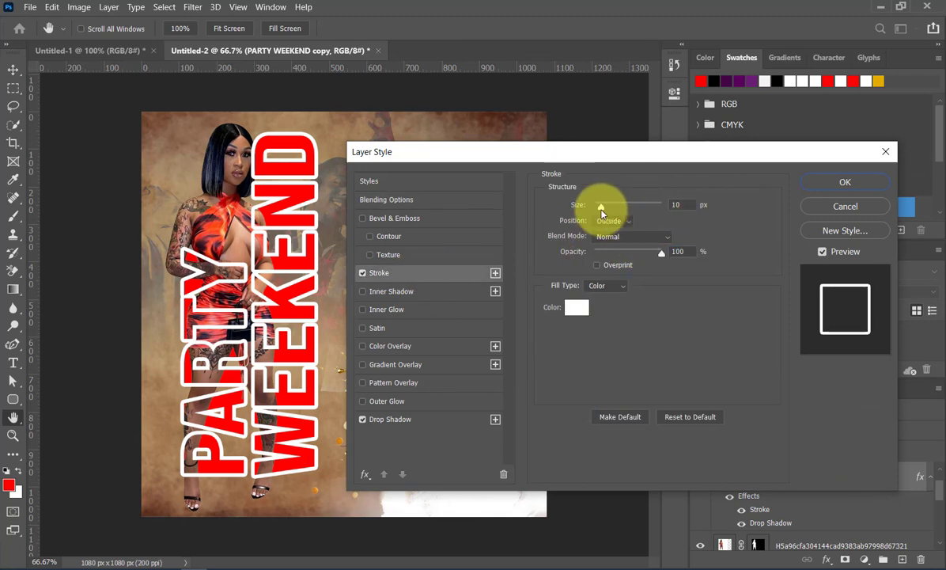
drag(602, 207, 597, 212)
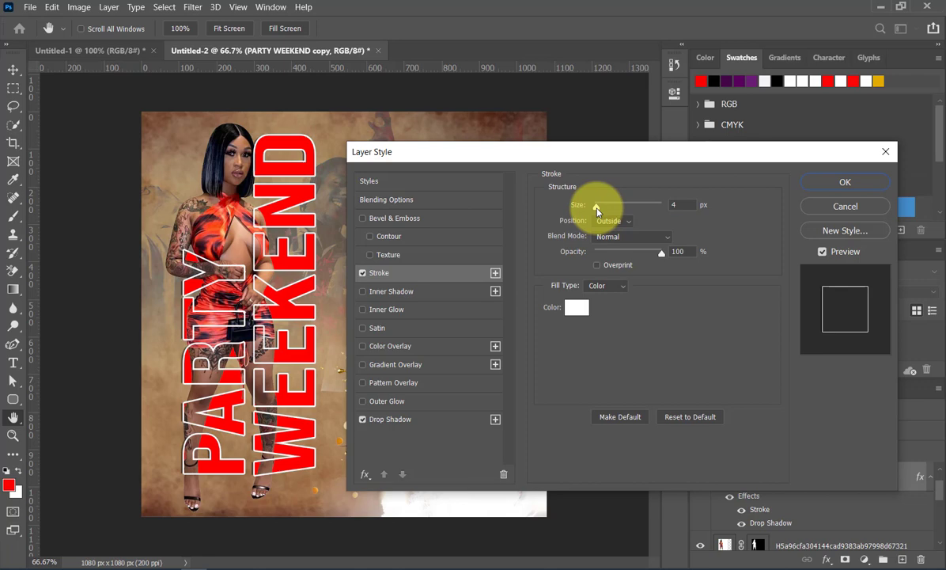
click(597, 210)
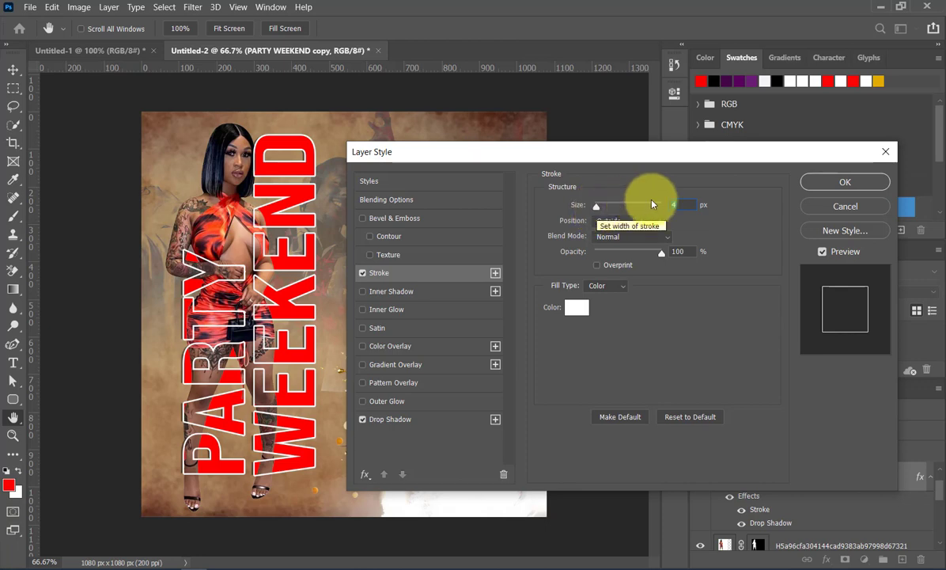
click(841, 184)
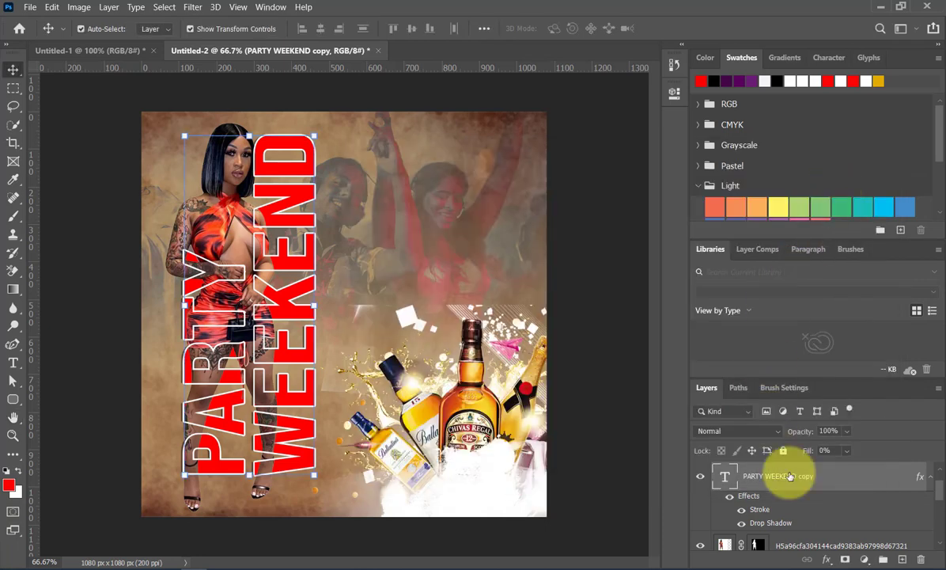
scroll(788, 468, down, 1)
scroll(789, 479, up, 2)
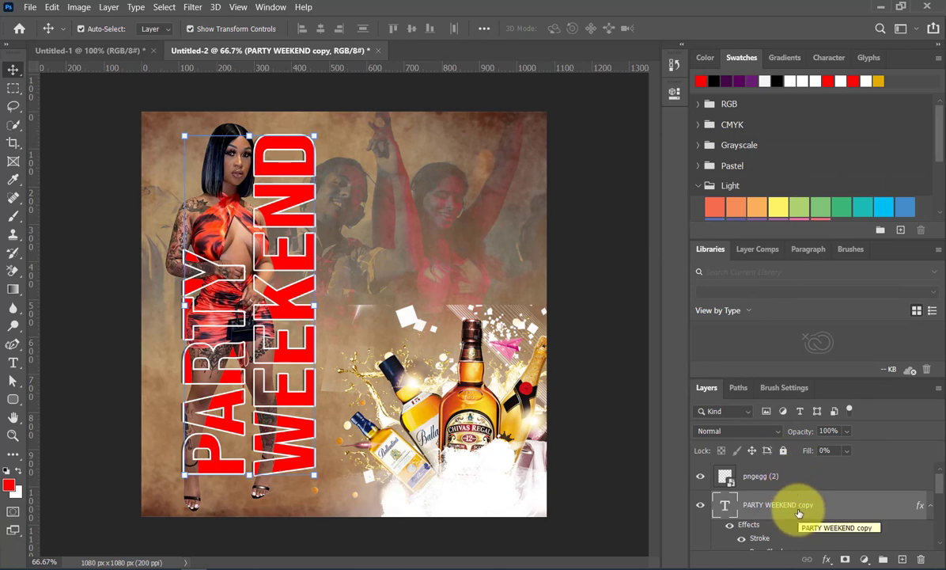
scroll(796, 513, down, 3)
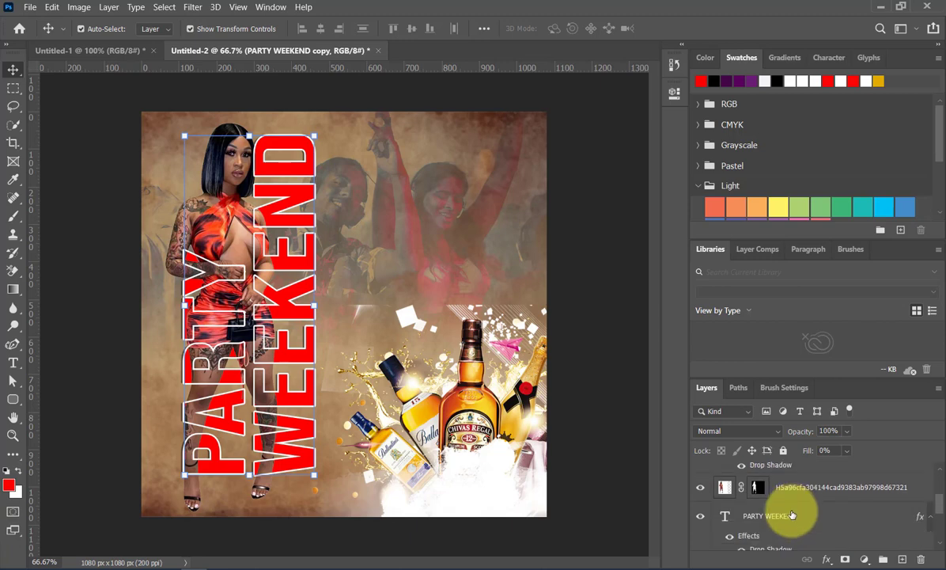
click(796, 518)
shift+click(795, 517)
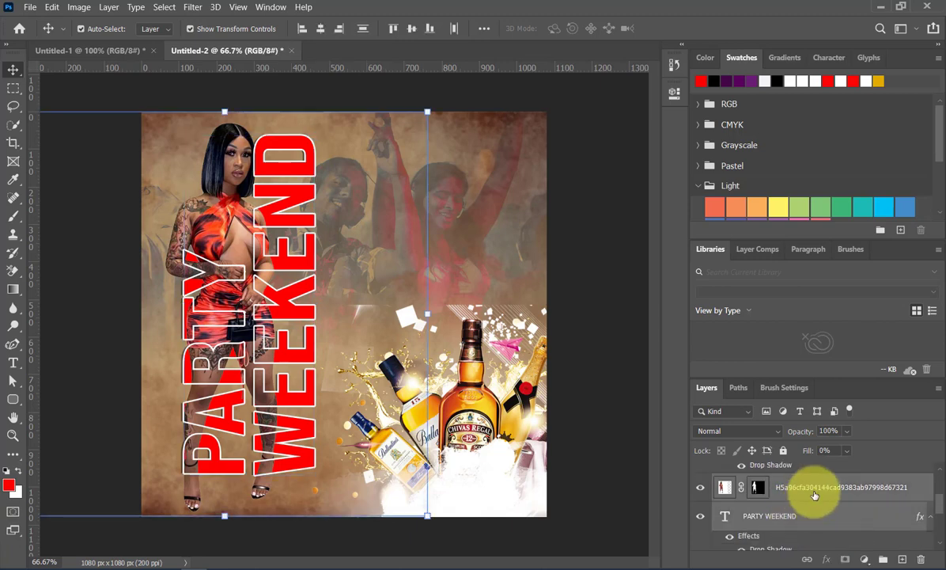
scroll(811, 502, up, 2)
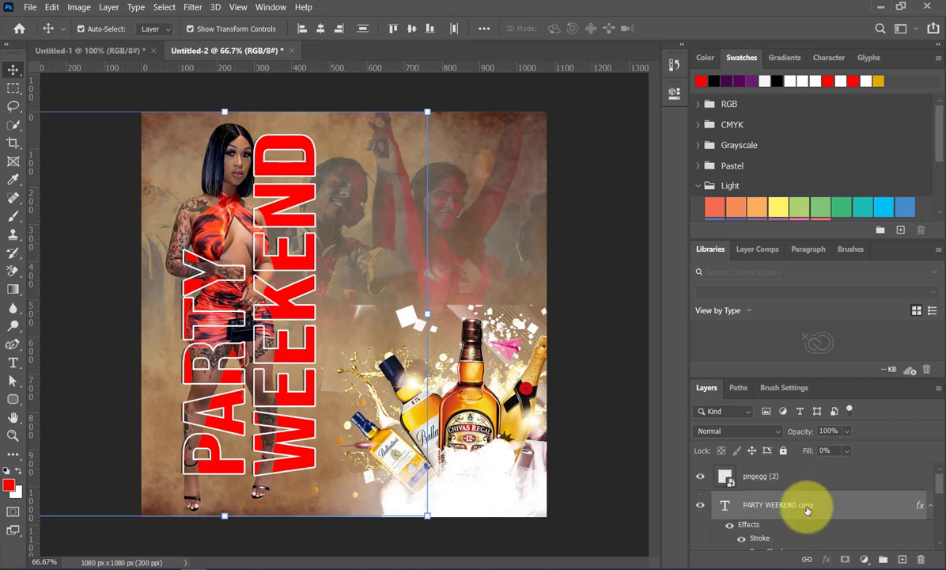
scroll(807, 511, down, 2)
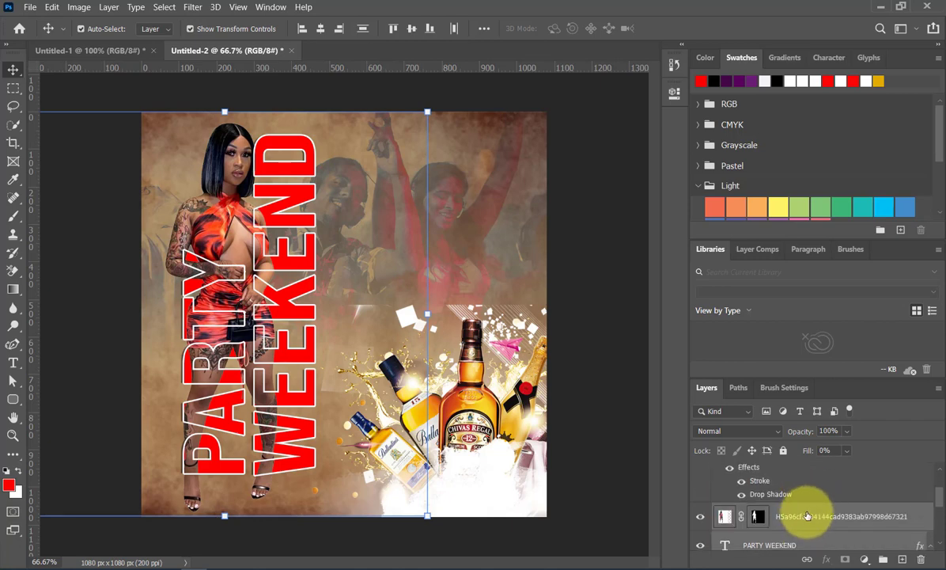
scroll(811, 513, up, 2)
- Link the PARTY WEEKEND text layer with its copy and shift both together left and slightly down across the woman
click(732, 504)
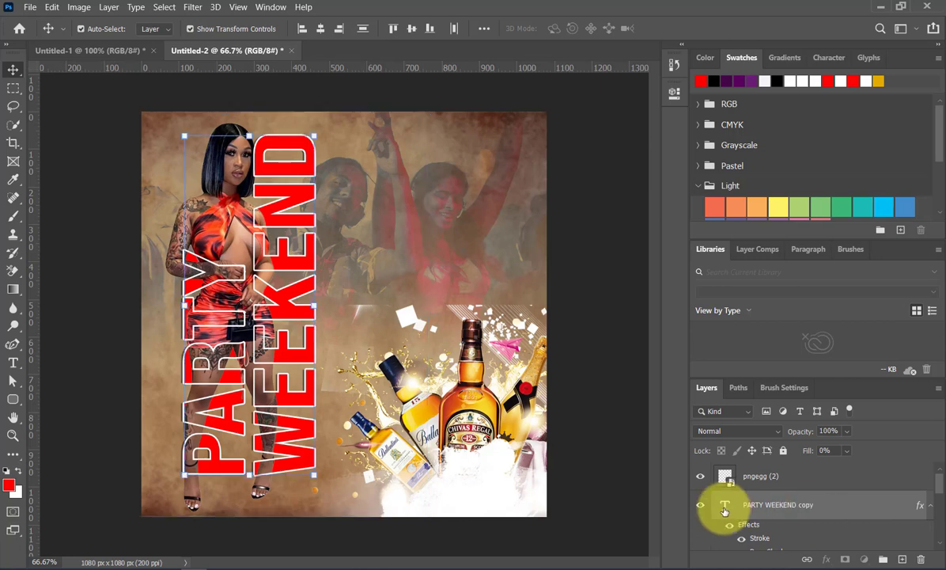
scroll(801, 499, down, 1)
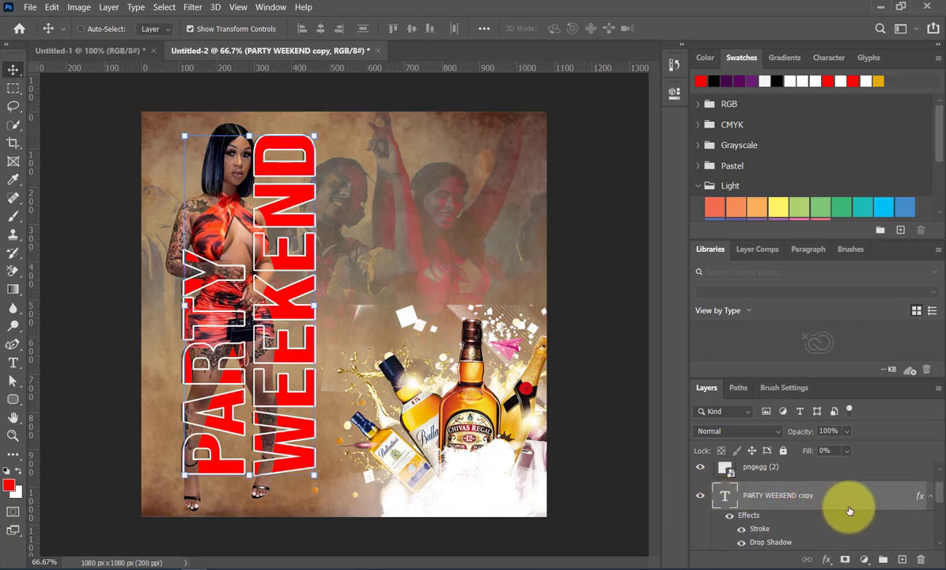
scroll(843, 510, down, 2)
scroll(839, 508, down, 1)
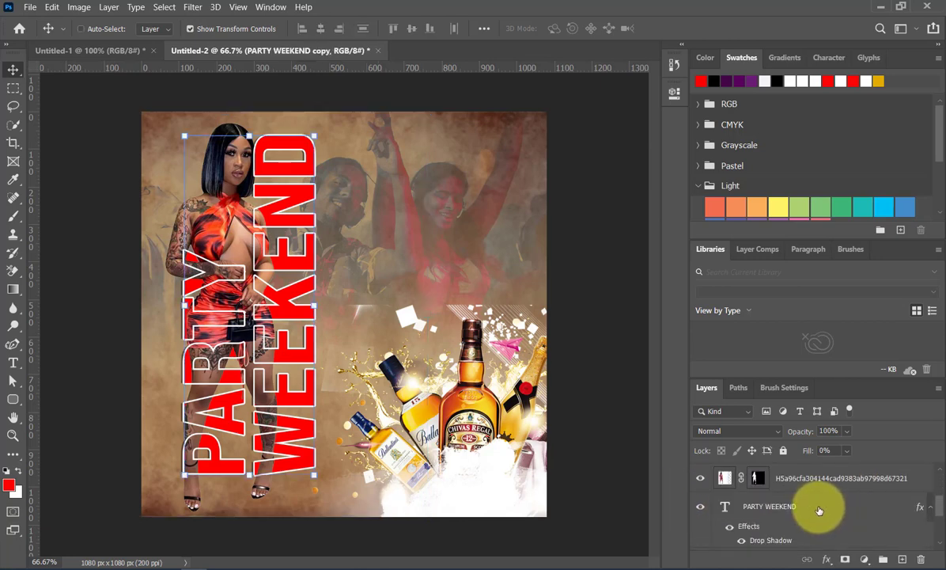
scroll(819, 510, up, 2)
scroll(819, 510, down, 3)
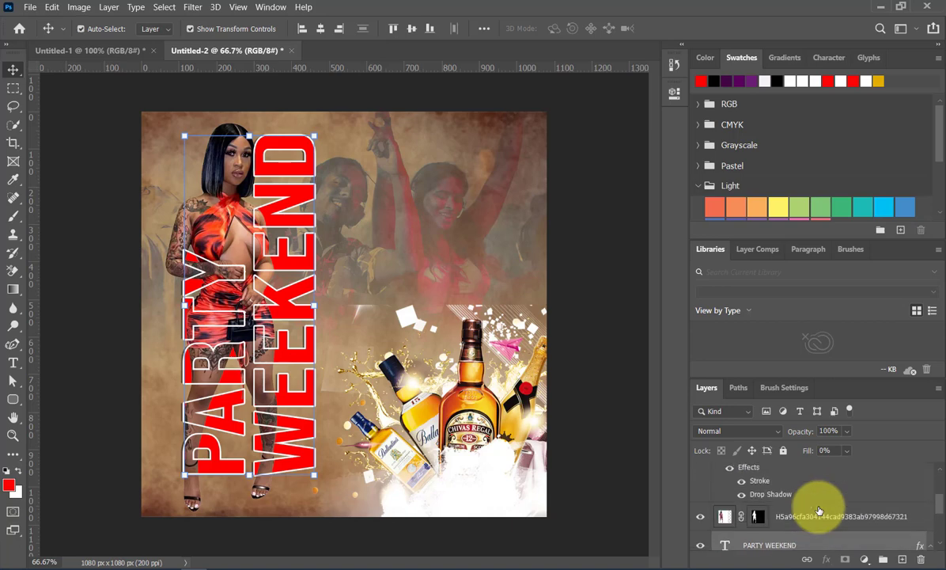
scroll(819, 510, up, 1)
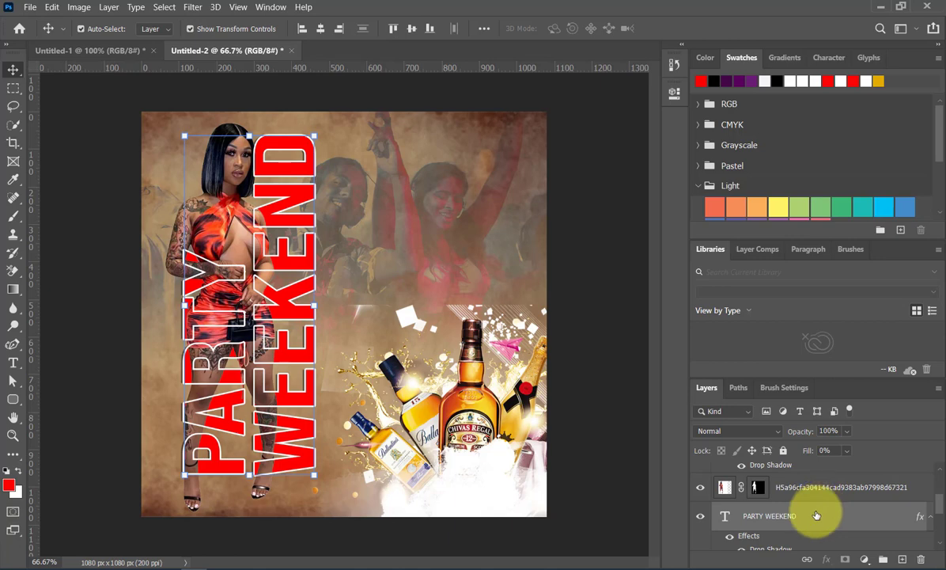
right_click(818, 512)
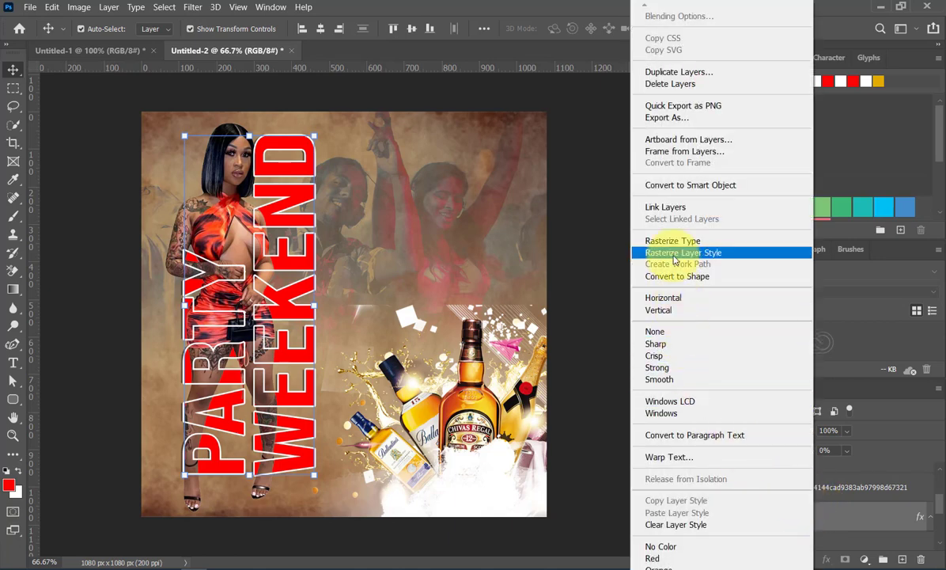
click(673, 207)
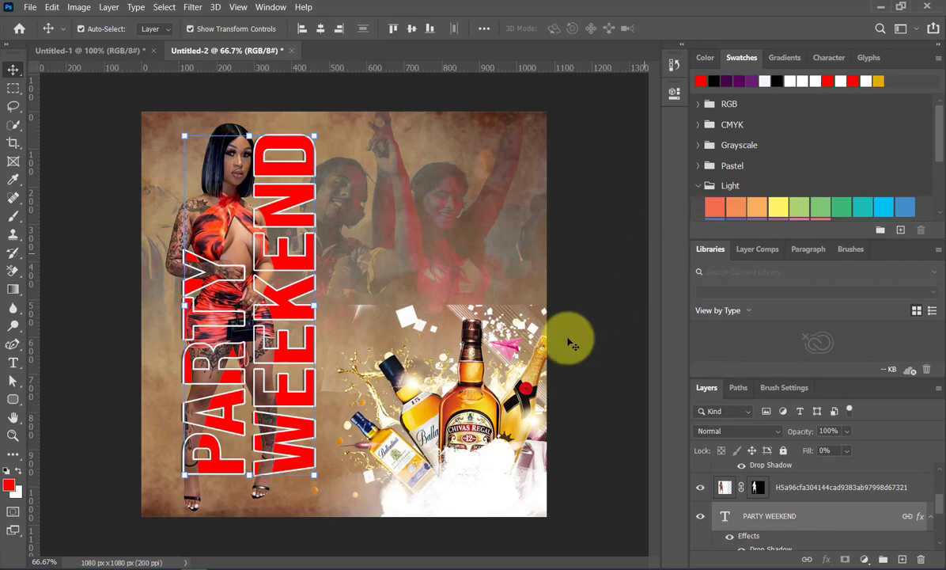
mouse_move(264, 338)
mouse_down()
mouse_move(272, 347)
mouse_move(274, 334)
mouse_move(274, 359)
mouse_move(258, 327)
mouse_move(246, 358)
mouse_move(264, 364)
mouse_move(260, 354)
mouse_up()
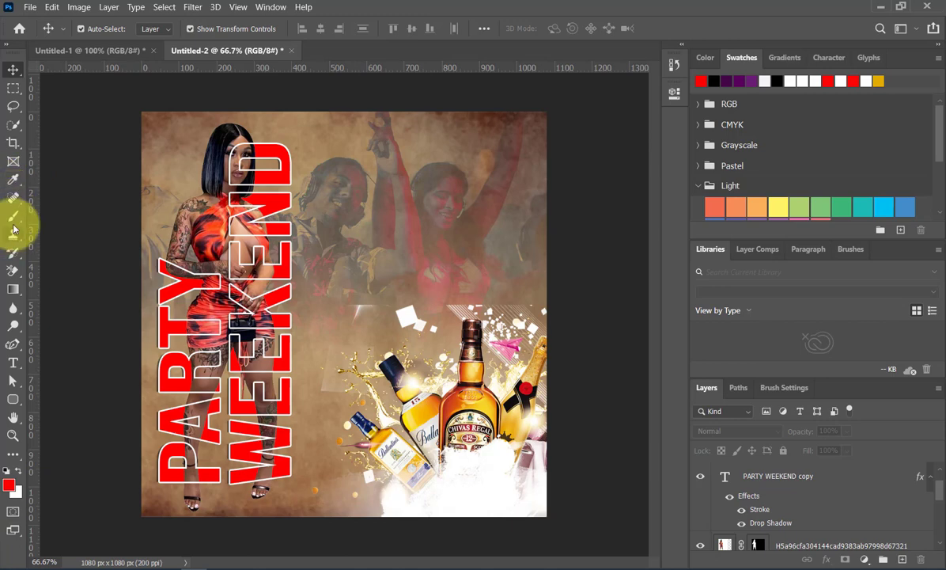
- Add the text CLUB 052 PRESENTS in red 36 pt Bebas Neue and place it beside the vertical title, over the dancers
click(13, 363)
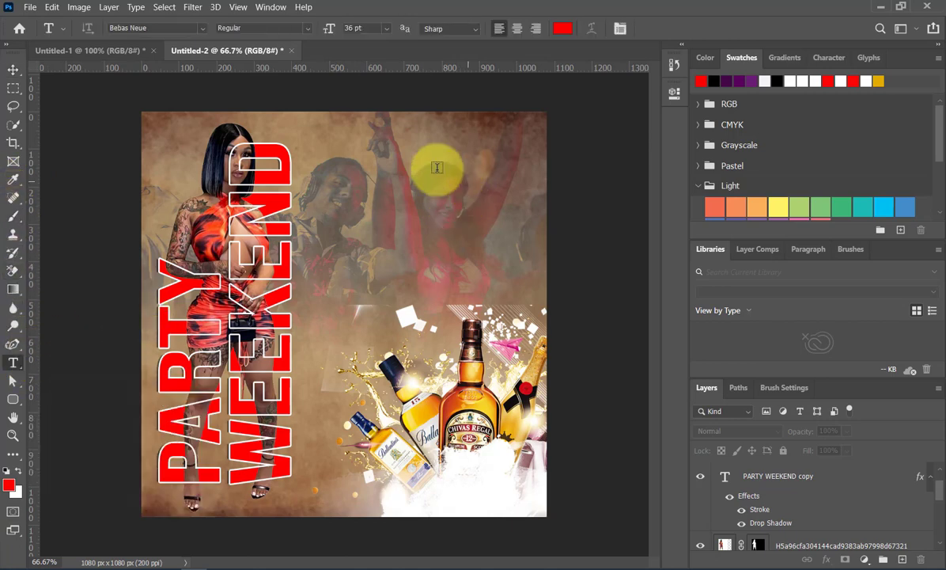
click(331, 162)
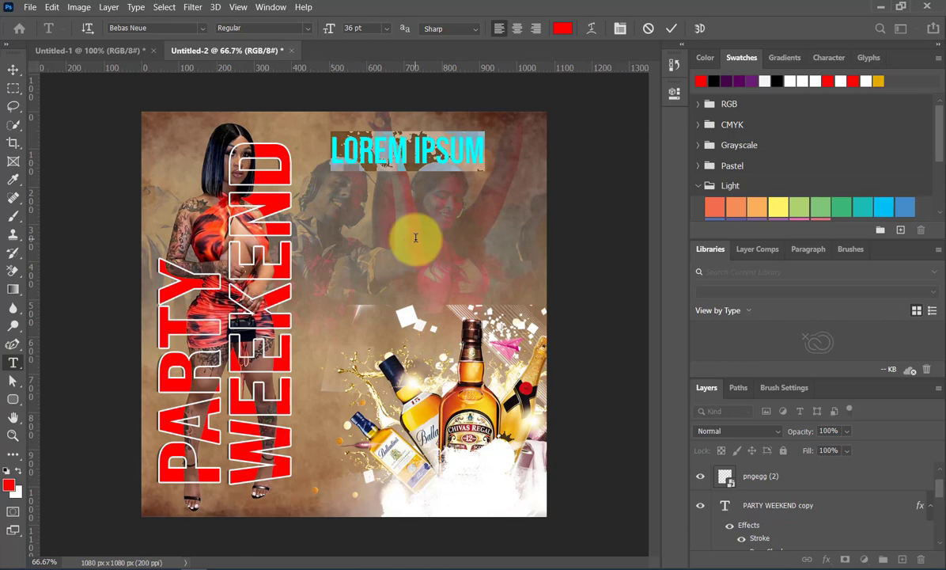
text(CLUB)
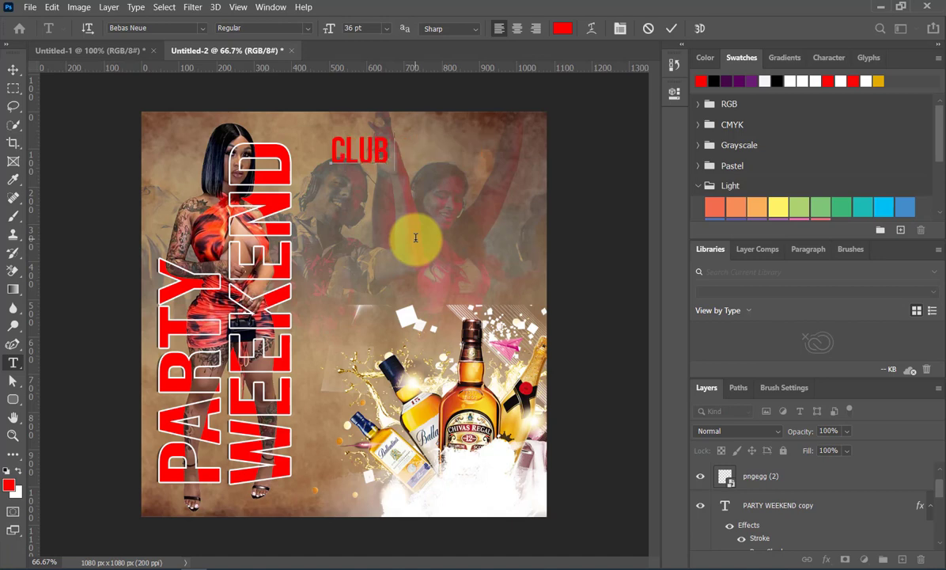
text( 052)
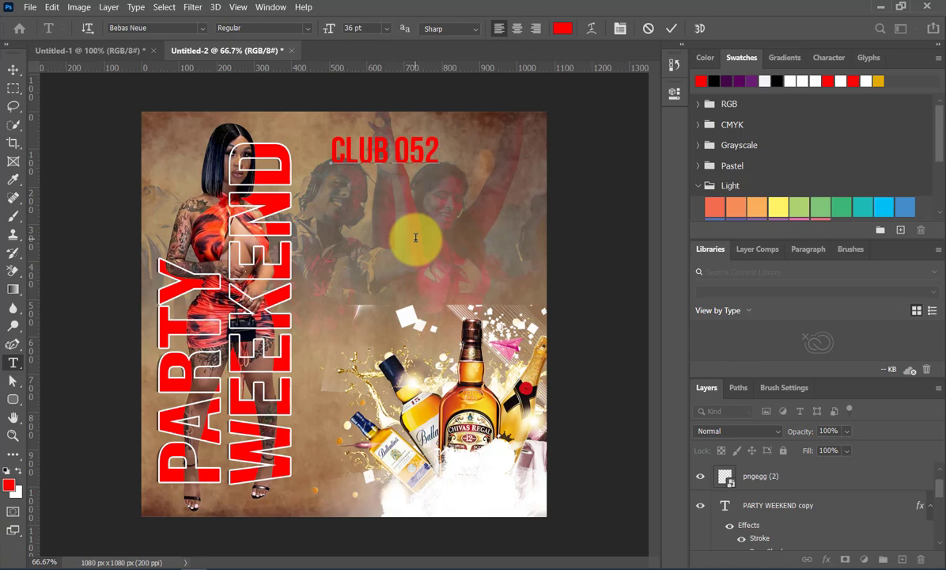
text( PRESENT)
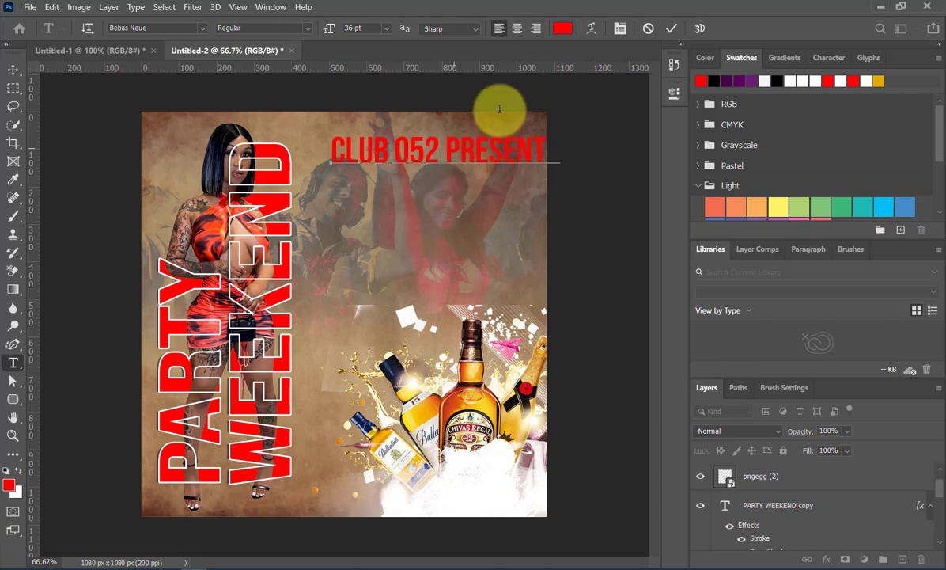
click(671, 29)
click(467, 146)
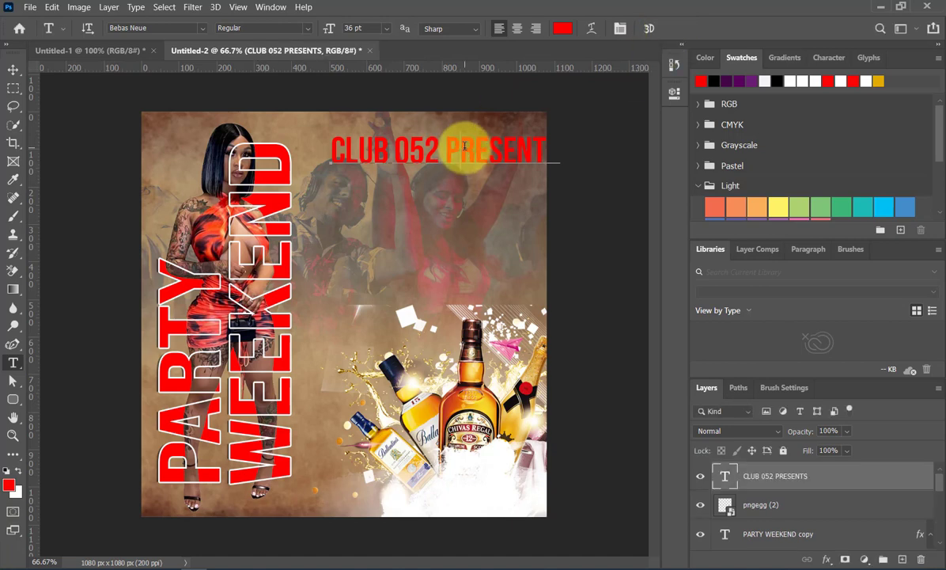
click(671, 28)
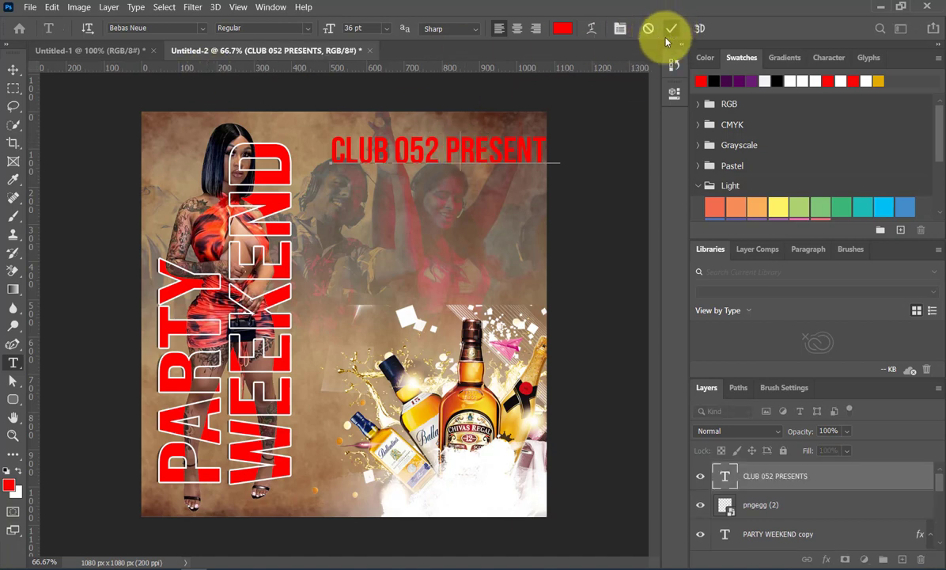
click(17, 70)
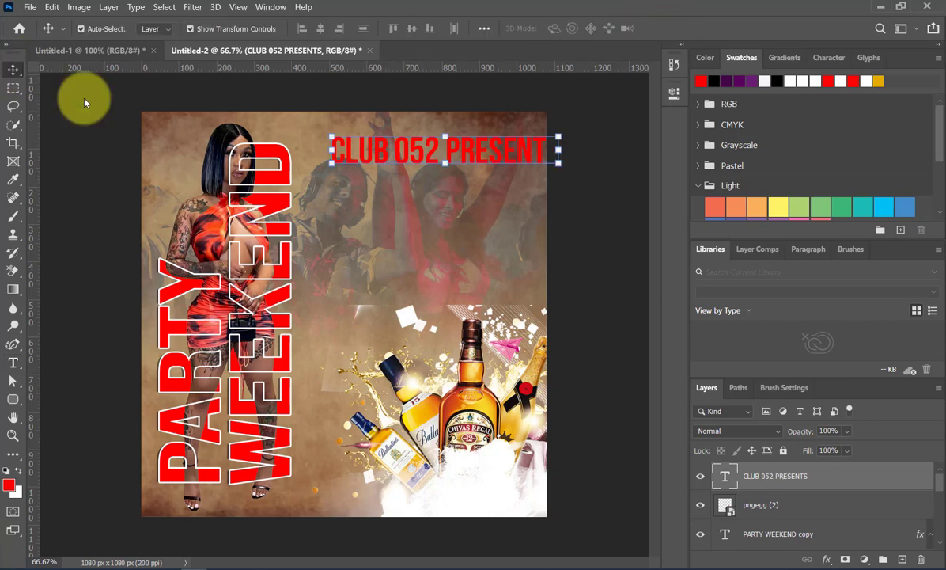
drag(400, 150, 390, 186)
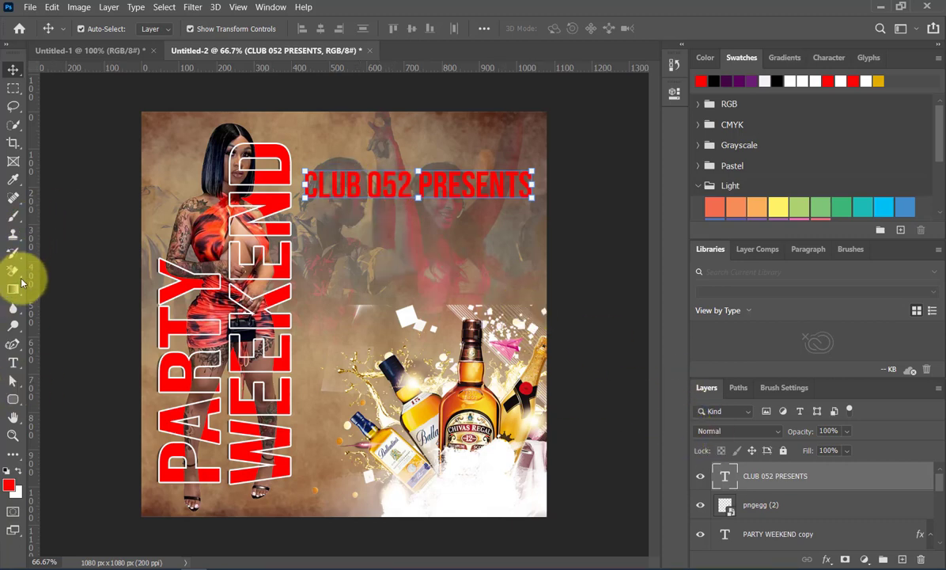
- Draw a black (000000) rectangle of about 1132 x 469 px with no stroke across the full width of the flyer's upper part
drag(13, 400, 79, 404)
click(9, 485)
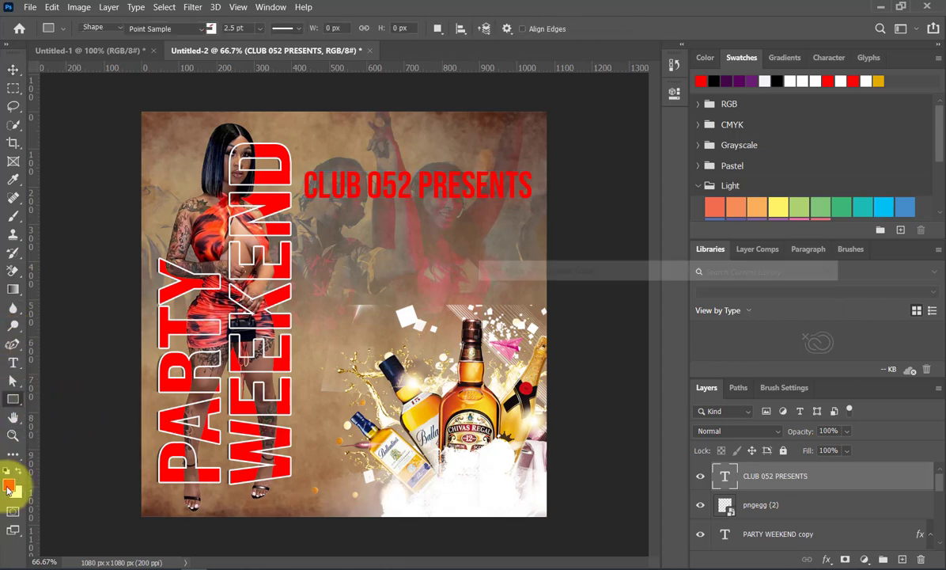
drag(652, 470, 661, 485)
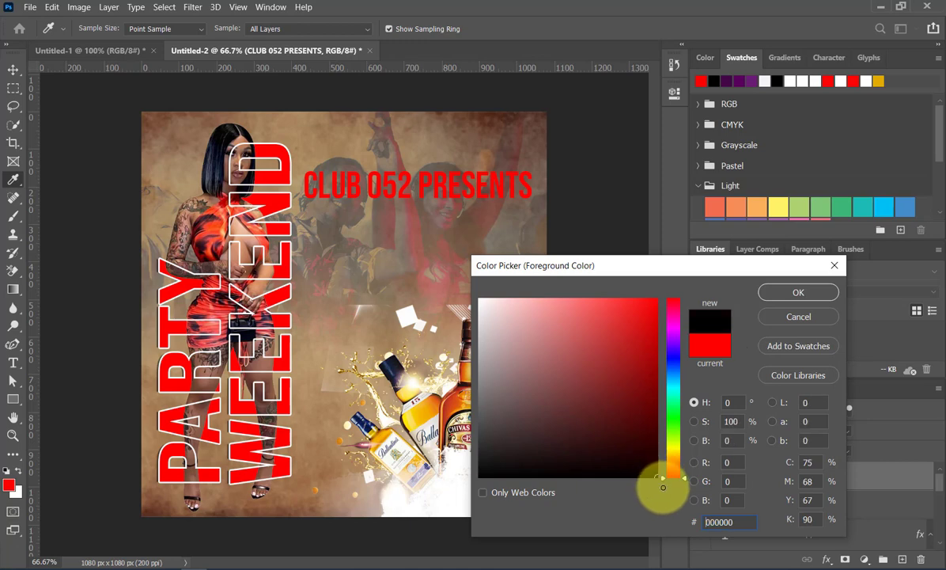
click(657, 447)
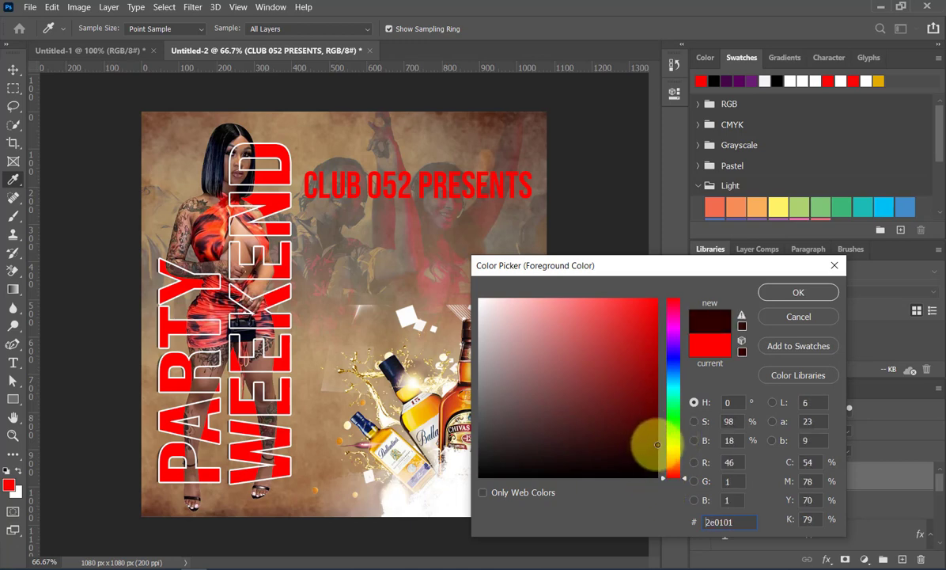
mouse_move(658, 451)
mouse_down()
mouse_move(625, 433)
mouse_move(661, 480)
mouse_up()
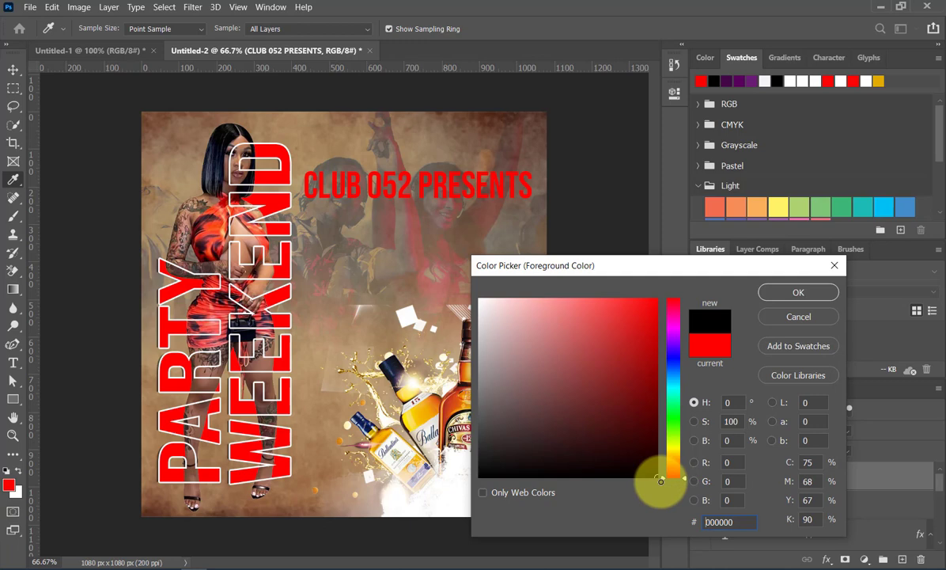
click(801, 293)
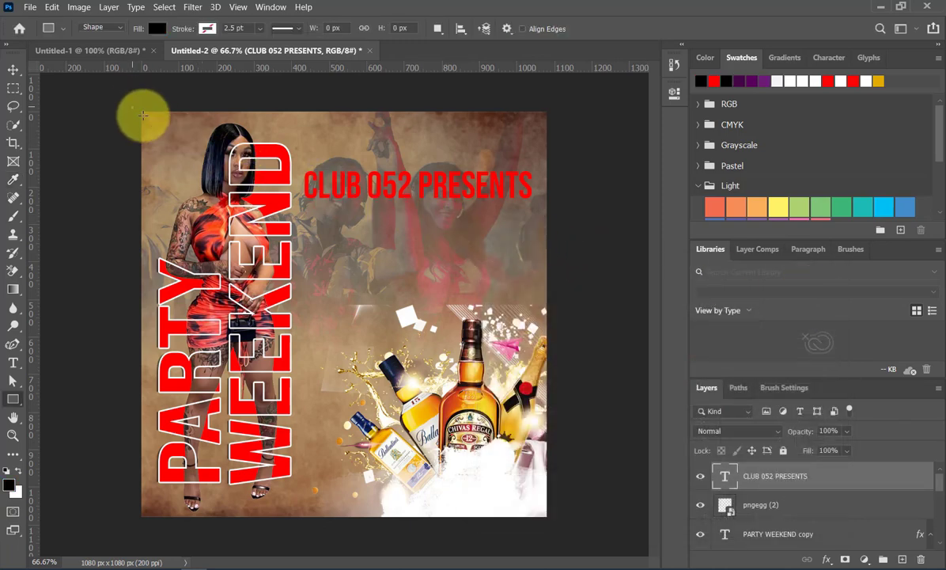
drag(132, 107, 556, 282)
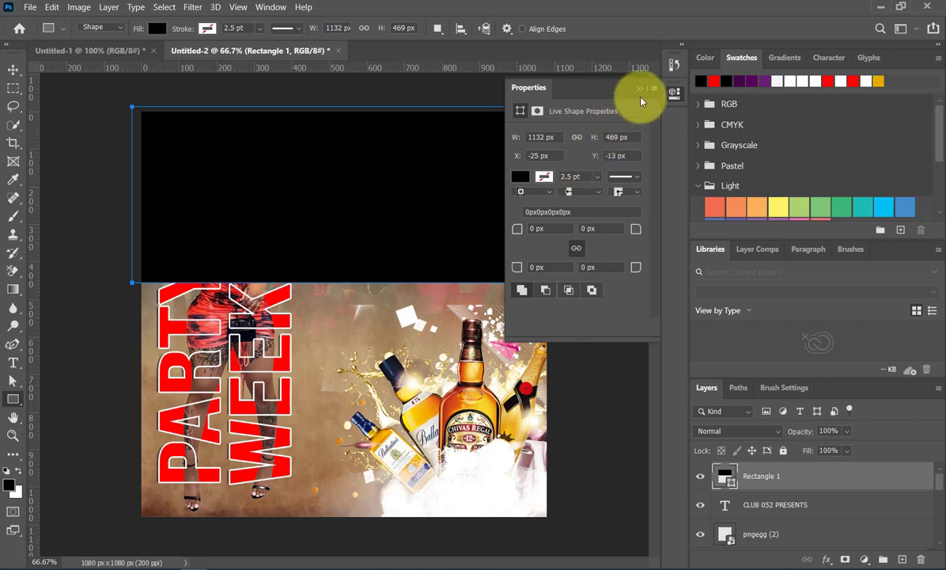
click(640, 89)
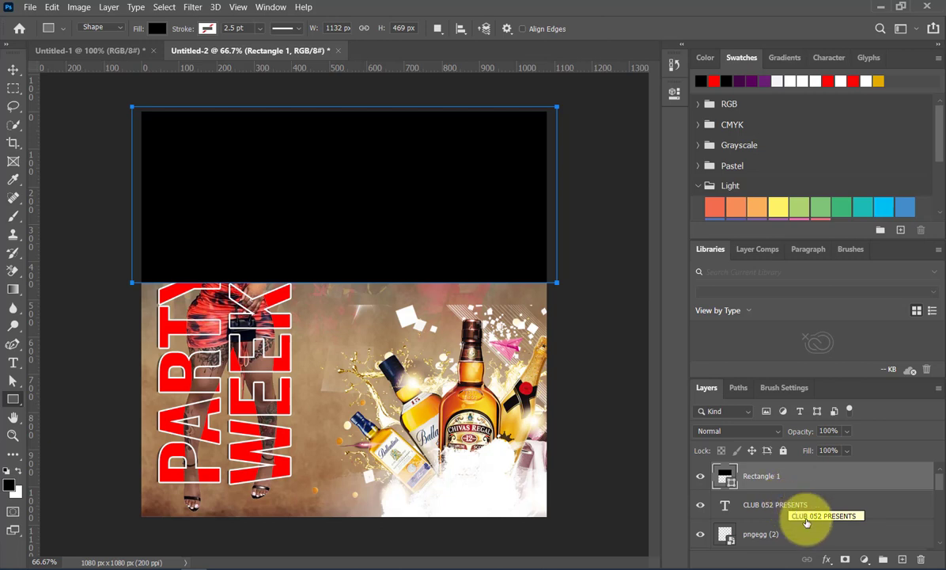
- Move the black rectangle layer down the stack to directly above the dancers photo layer pexels-martin-lopez-2240771
click(14, 71)
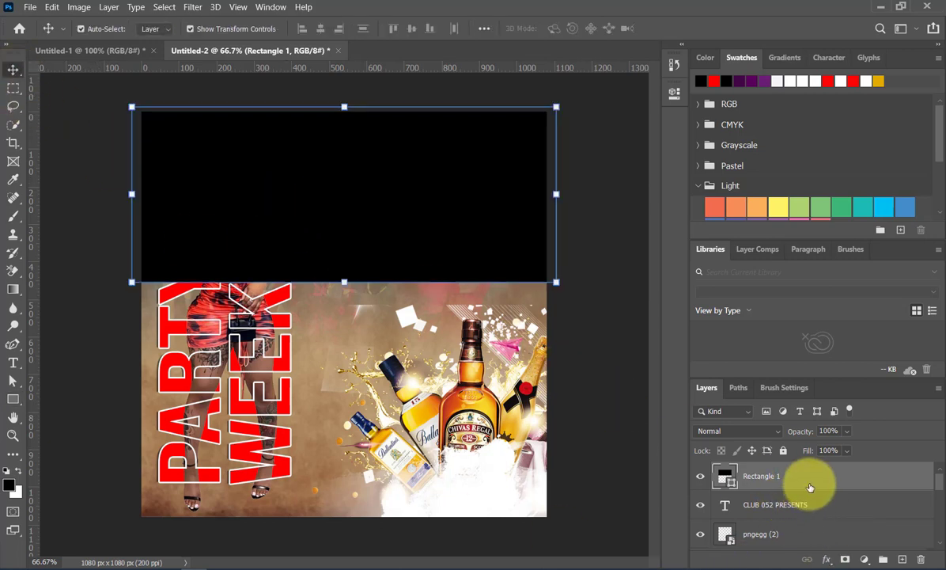
scroll(811, 484, down, 6)
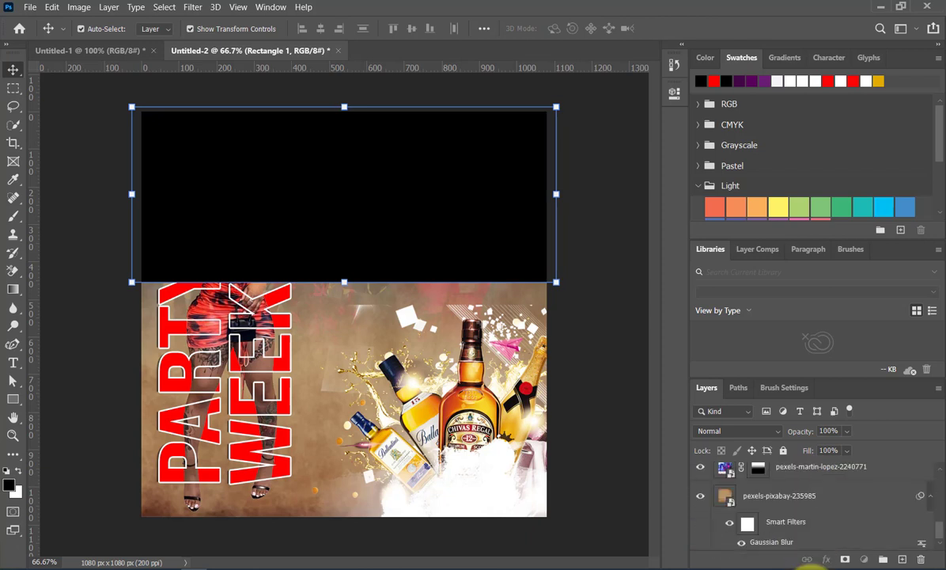
drag(813, 568, 803, 514)
scroll(813, 499, up, 1)
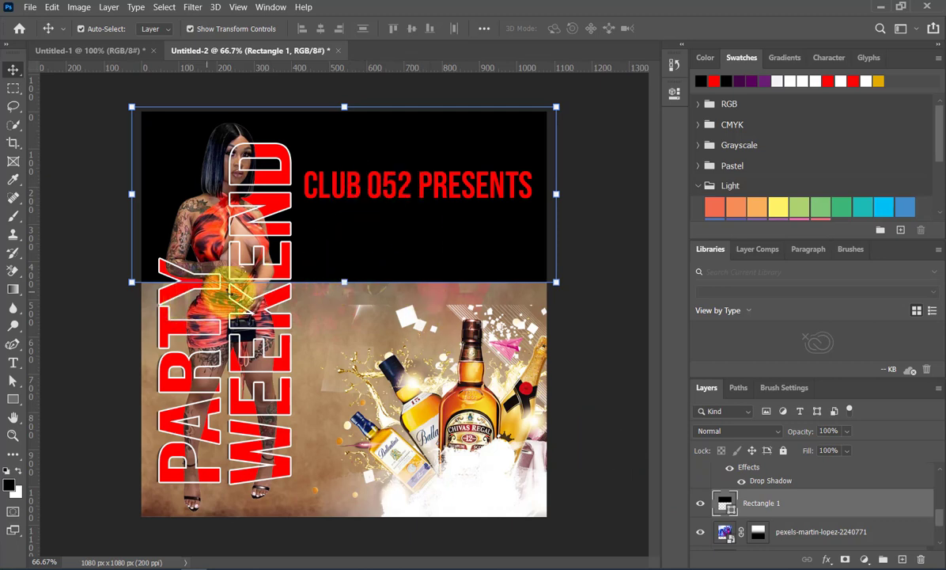
- Add a layer mask to the black rectangle and fade it upward with a linear gradient, leaving only the flyer's upper edge dark
click(843, 559)
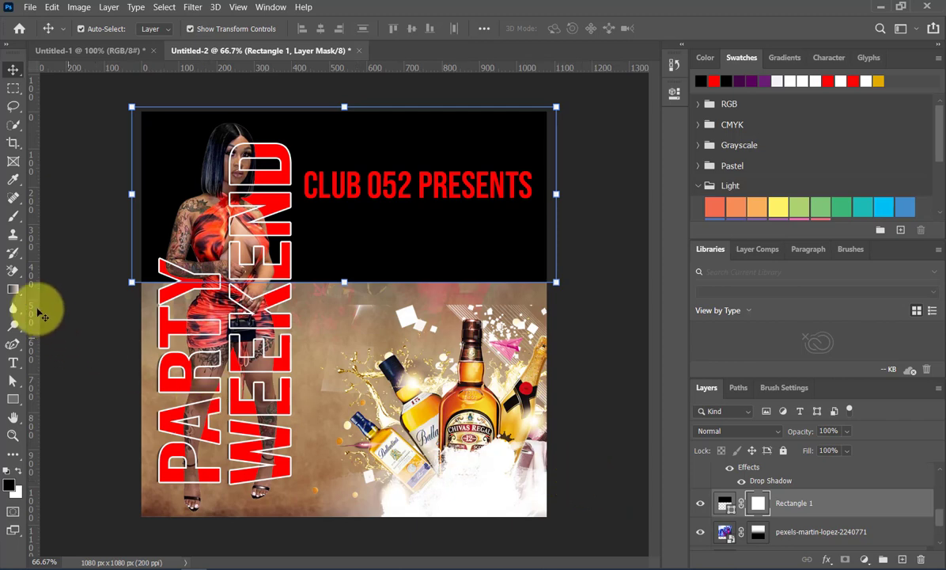
click(13, 288)
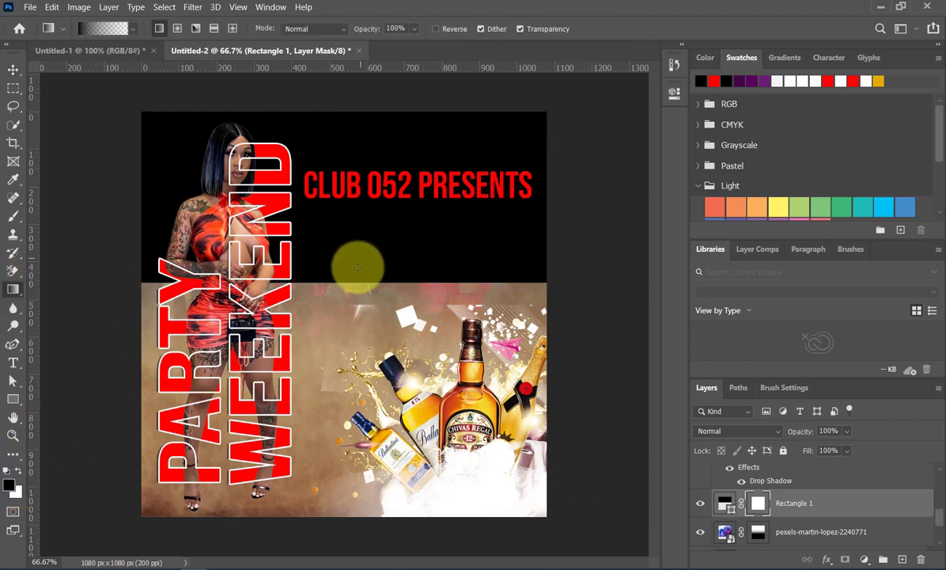
drag(356, 270, 363, 169)
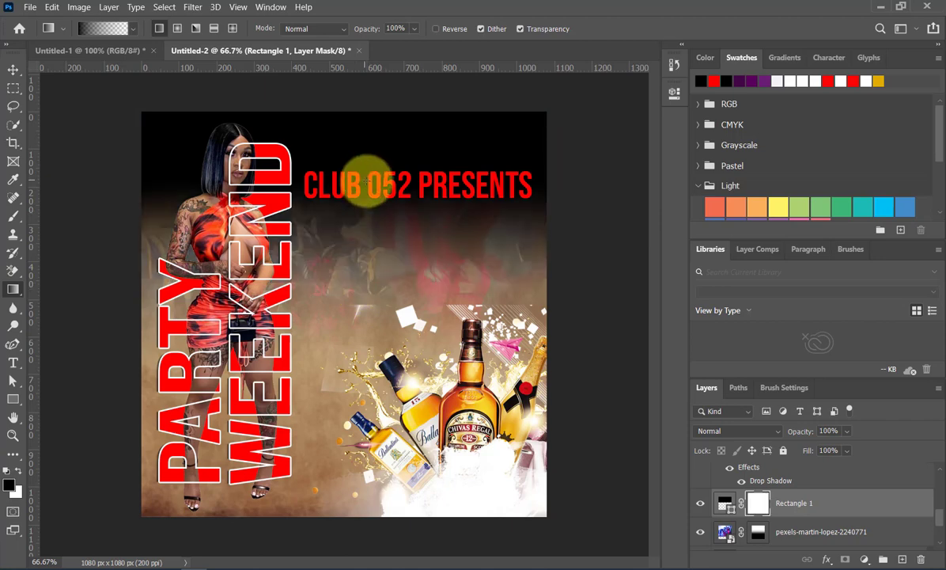
drag(359, 296, 370, 155)
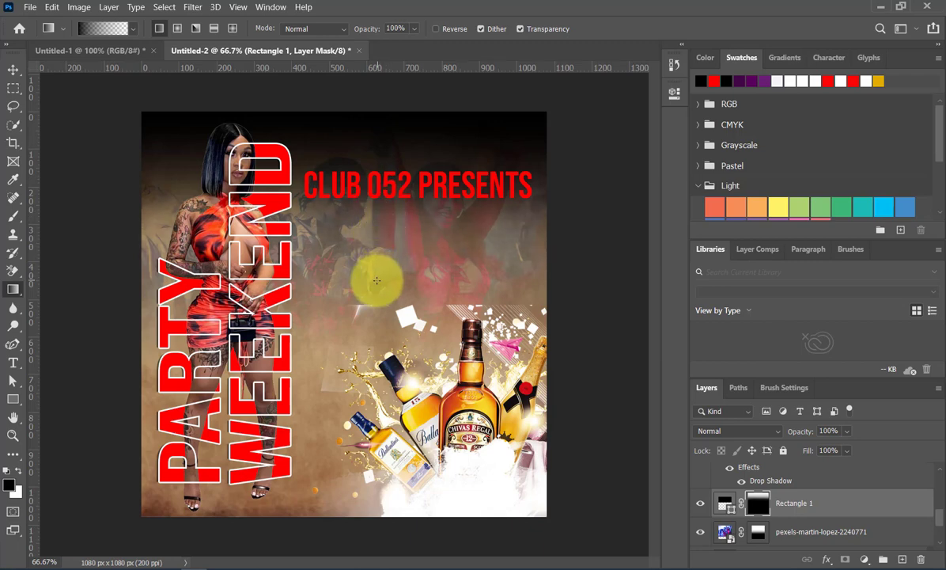
drag(375, 247, 376, 93)
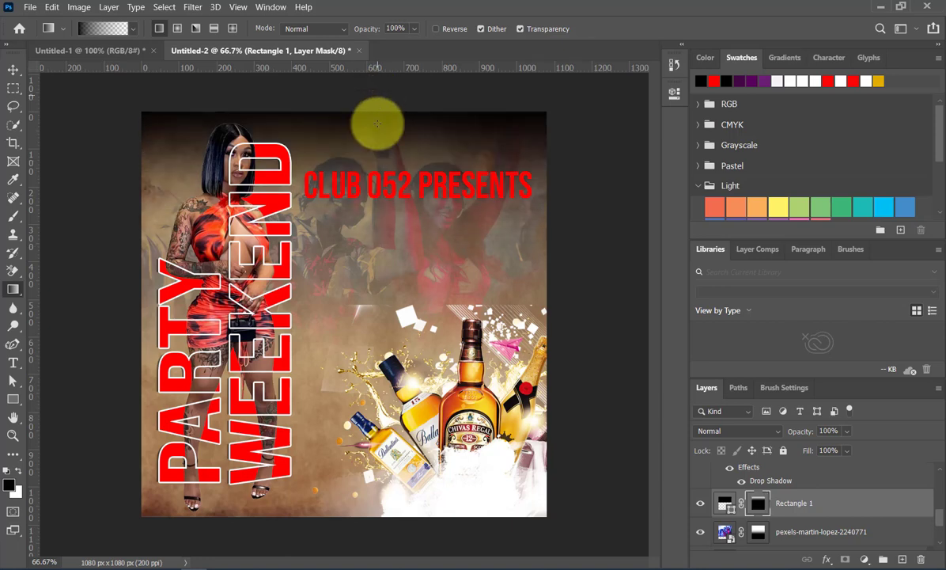
drag(380, 250, 376, 190)
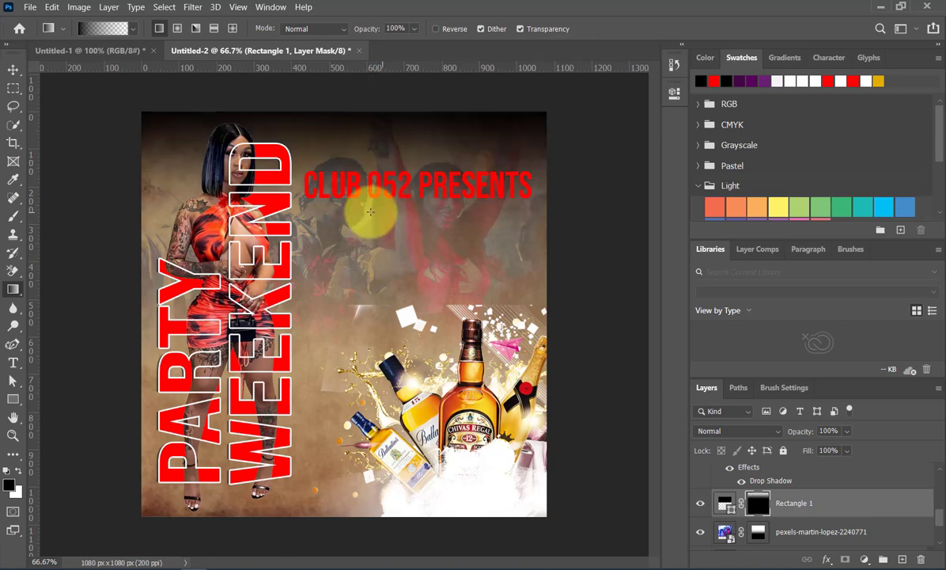
- Shift the faded rectangle slightly down to the flyer's top edge and set its blend mode to Overlay
click(13, 69)
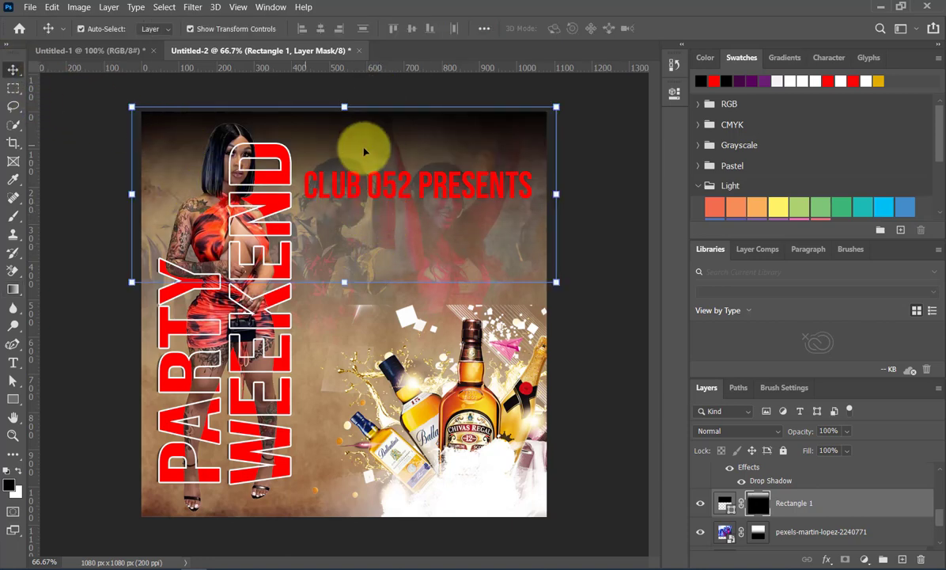
drag(380, 130, 381, 136)
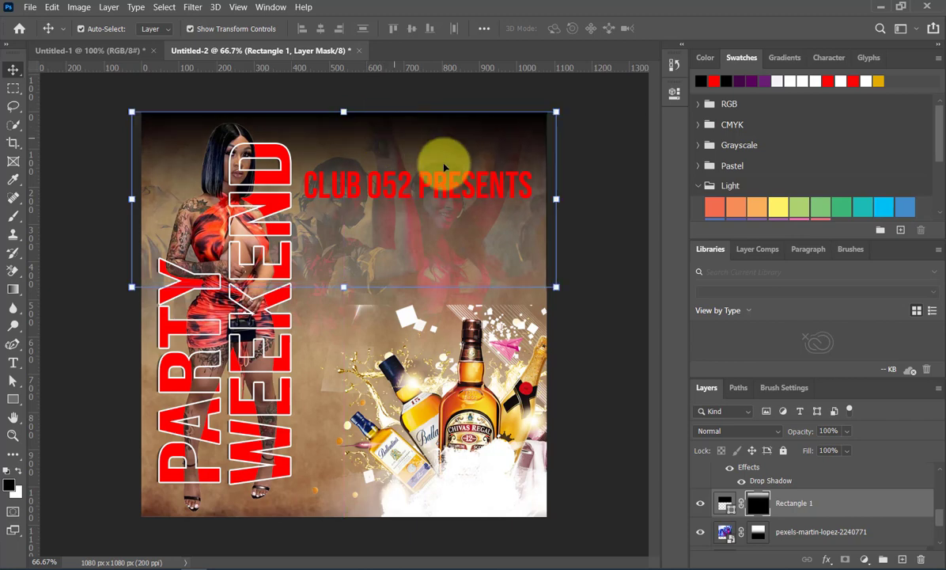
click(771, 432)
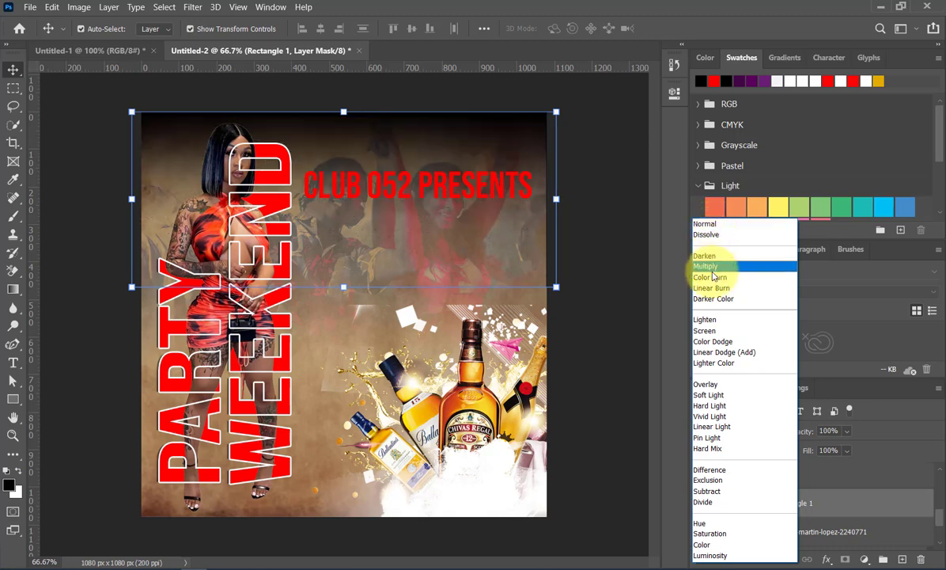
click(705, 385)
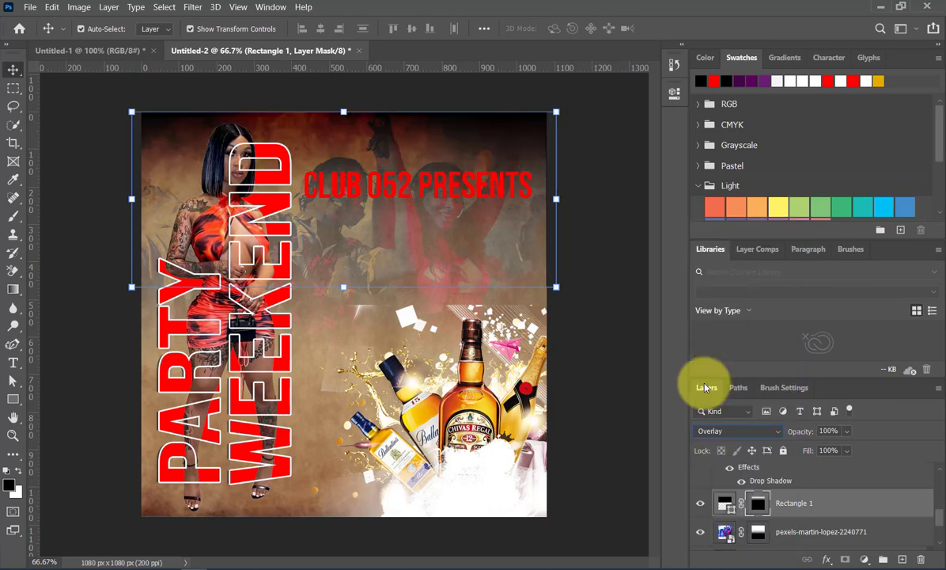
click(613, 305)
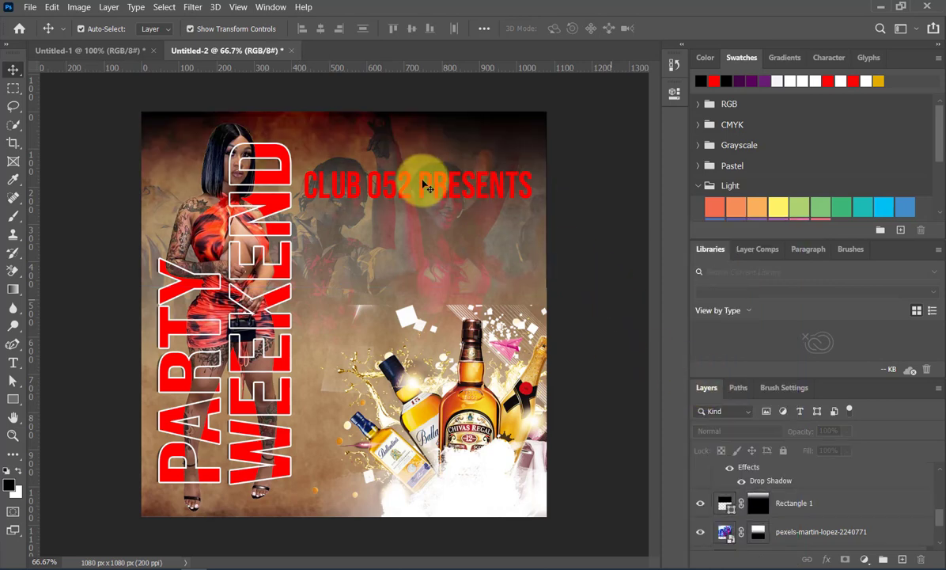
- Change the CLUB 052 PRESENTS font to Futura Md BT in the Medium style, trying Medium Italic along the way
click(424, 184)
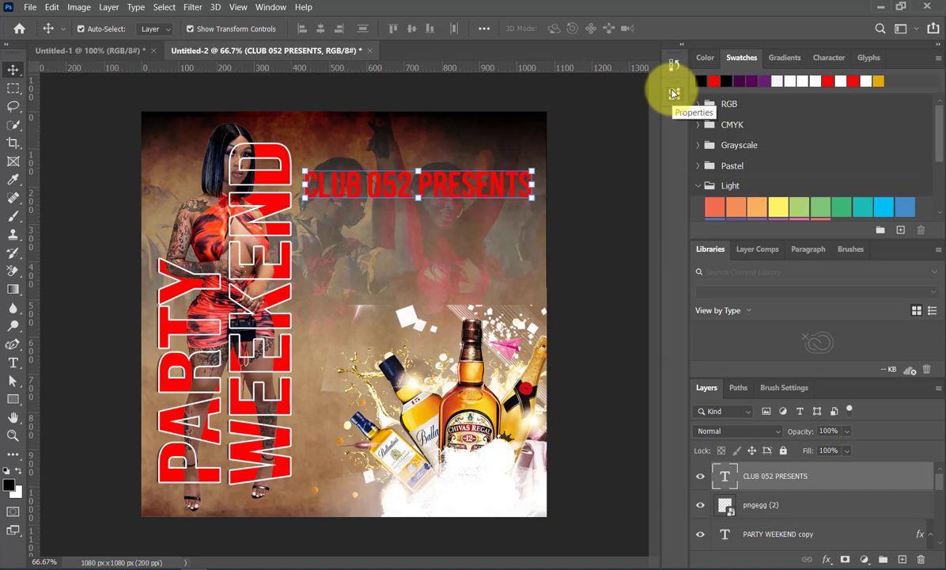
click(674, 94)
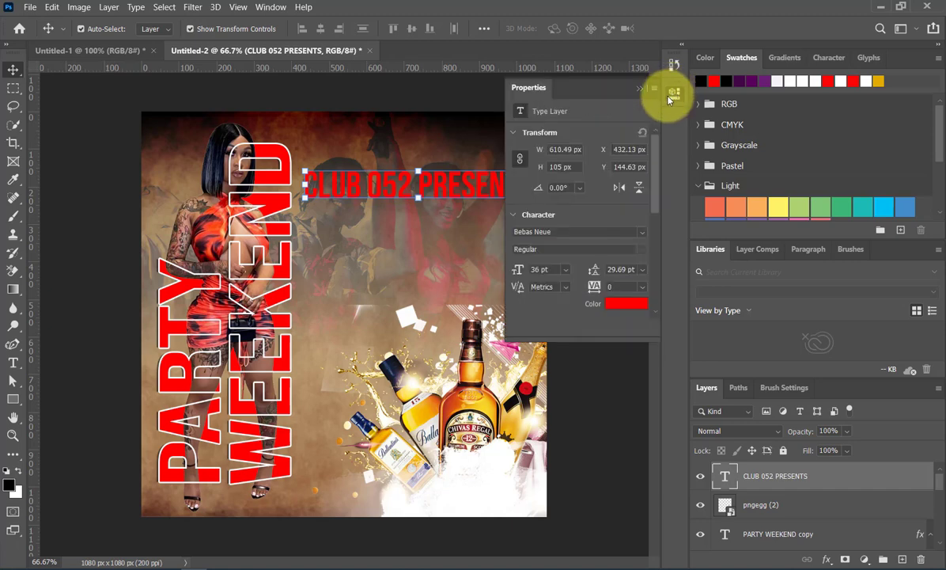
click(644, 234)
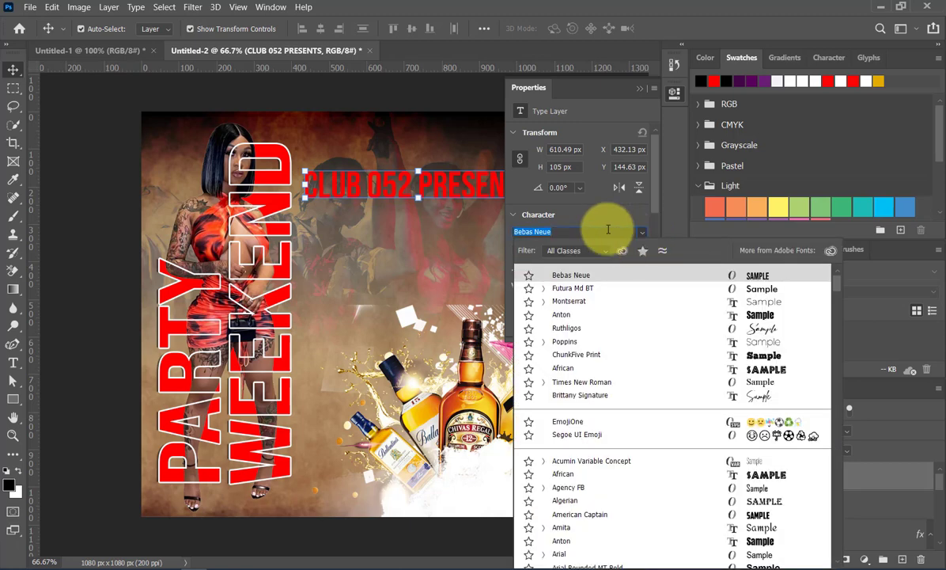
click(595, 289)
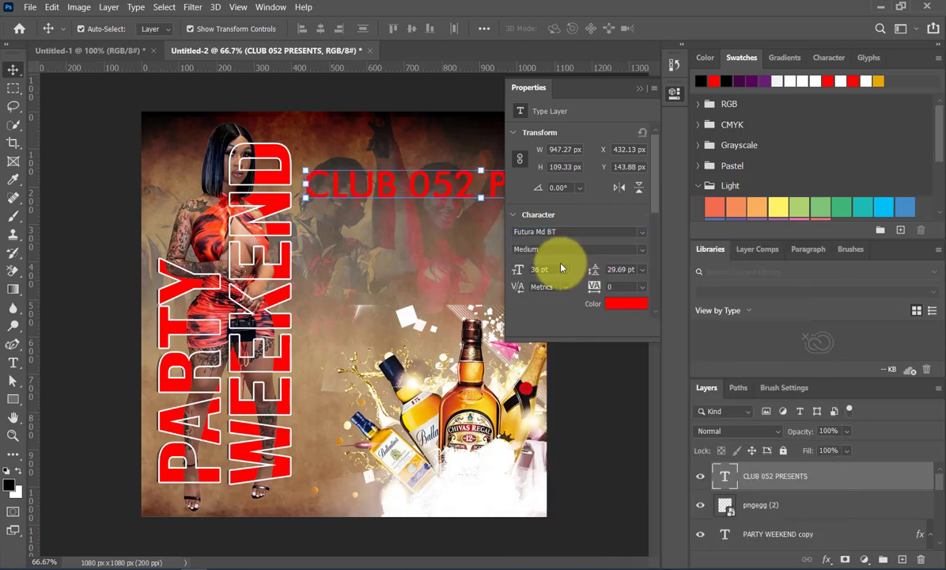
click(644, 254)
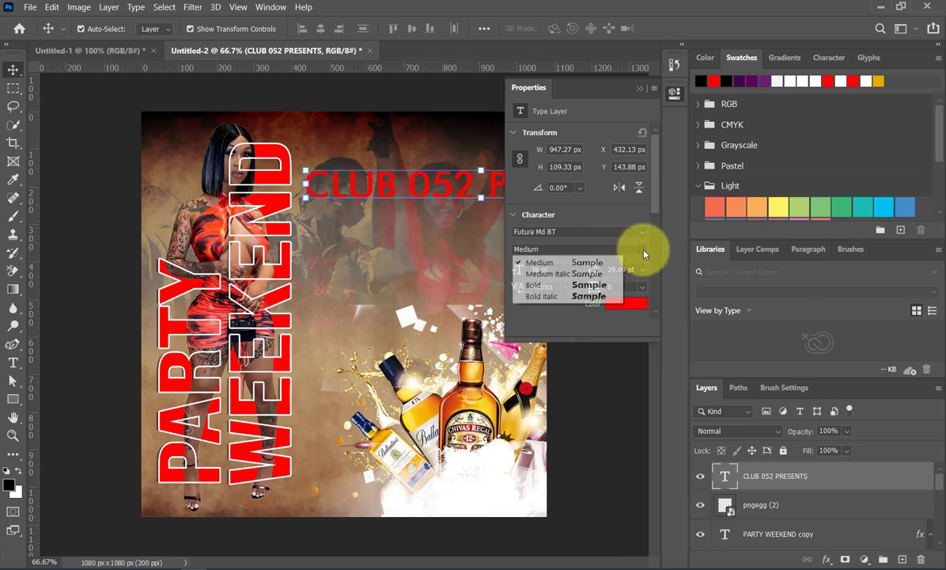
click(593, 273)
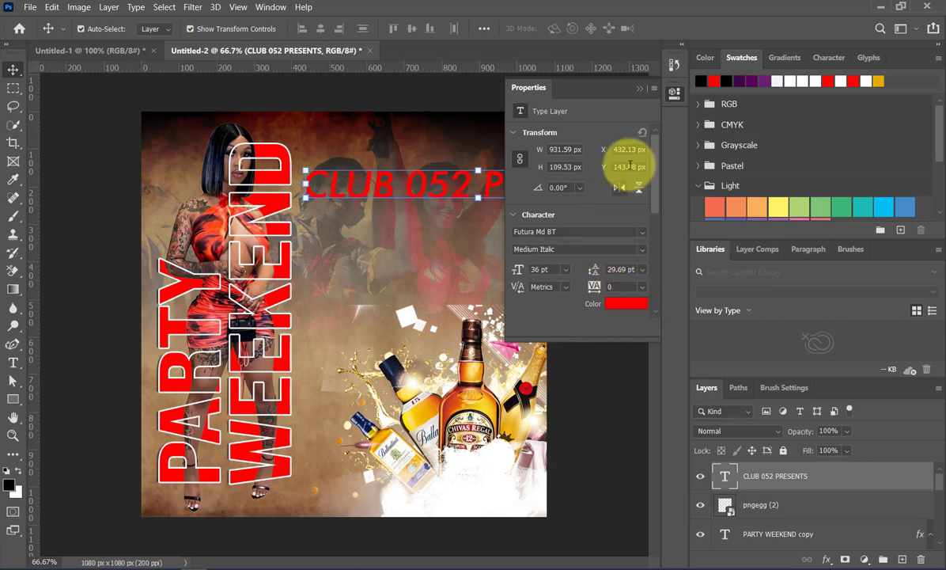
click(643, 252)
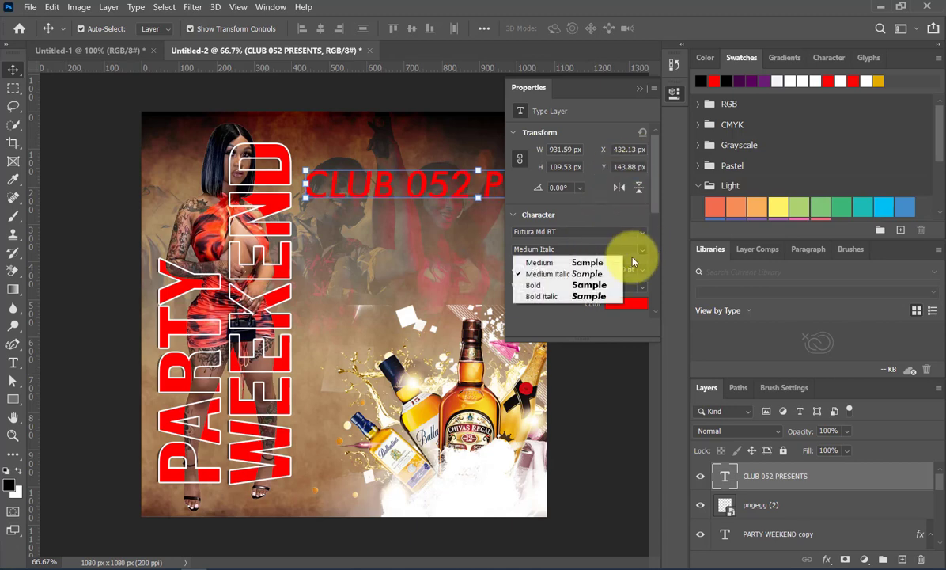
click(584, 263)
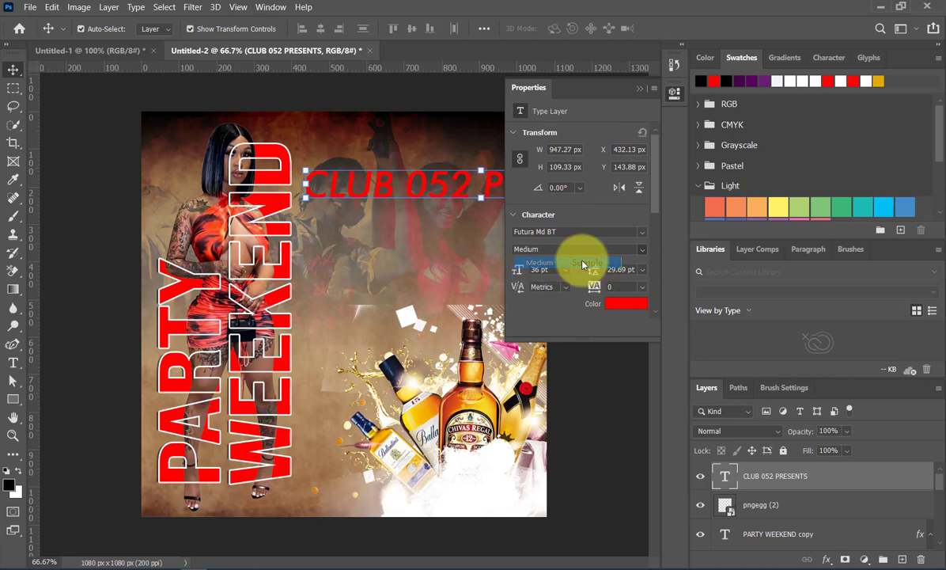
click(640, 88)
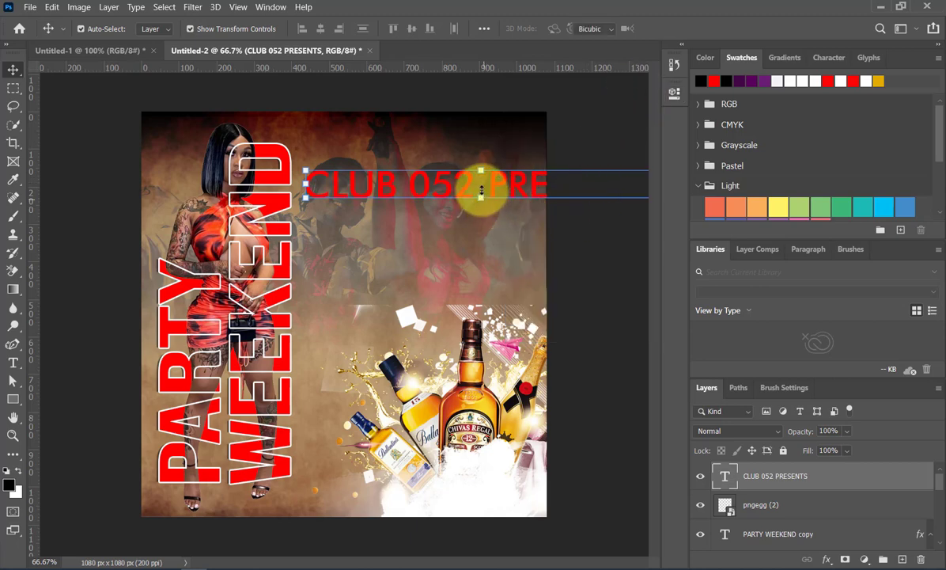
- Scale CLUB 052 PRESENTS down to about 41%, place it above the dancers' heads and recolour it white
drag(481, 190, 401, 161)
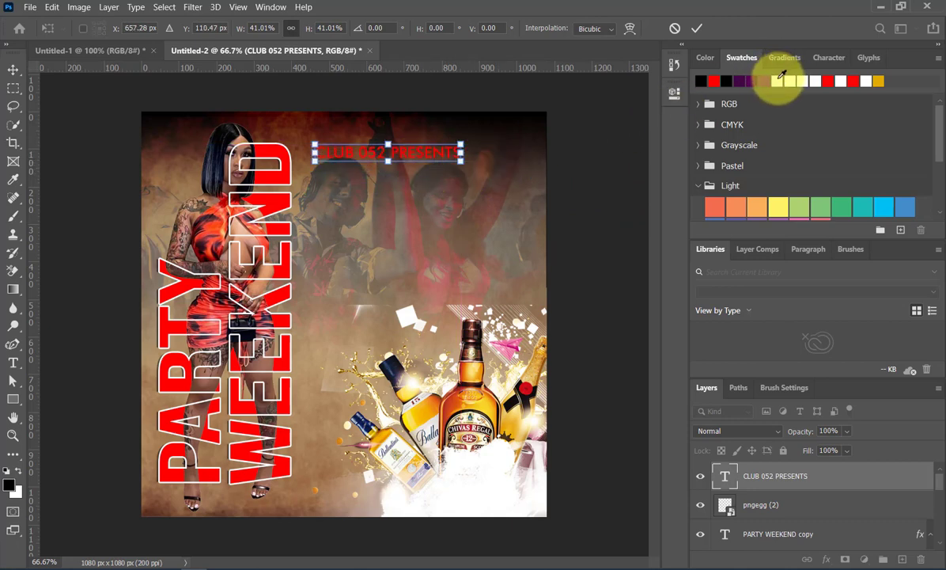
click(697, 29)
click(782, 81)
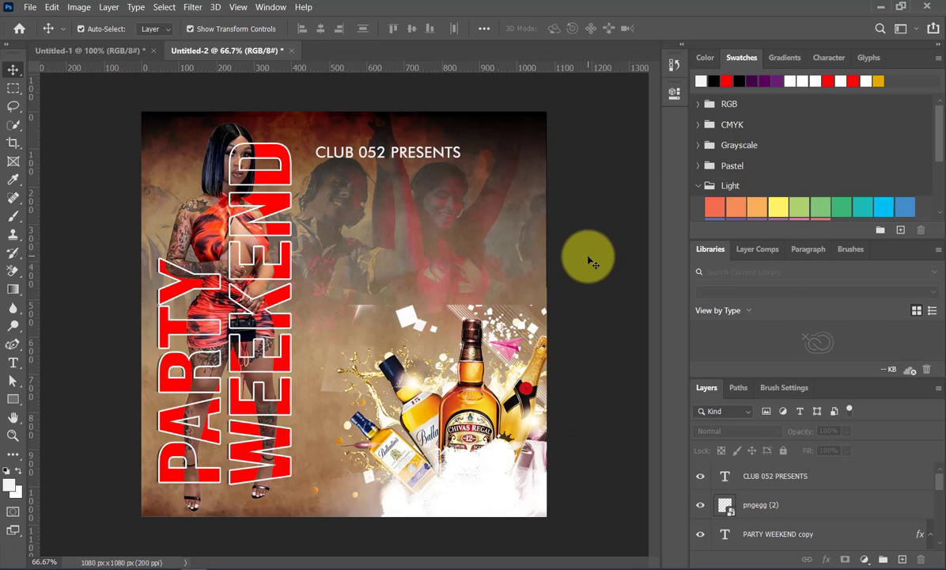
- Set the letter tracking of CLUB 052 PRESENTS to 220
click(453, 159)
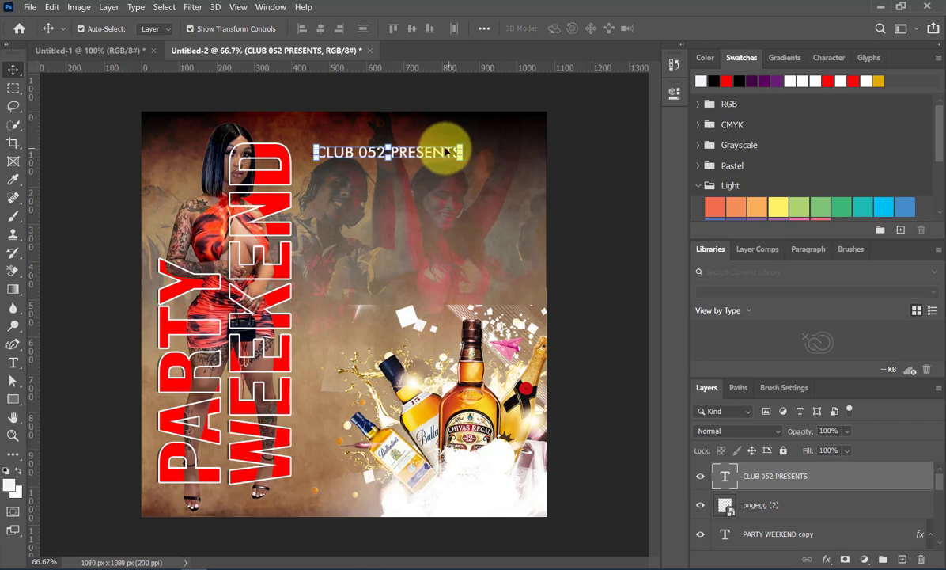
click(673, 92)
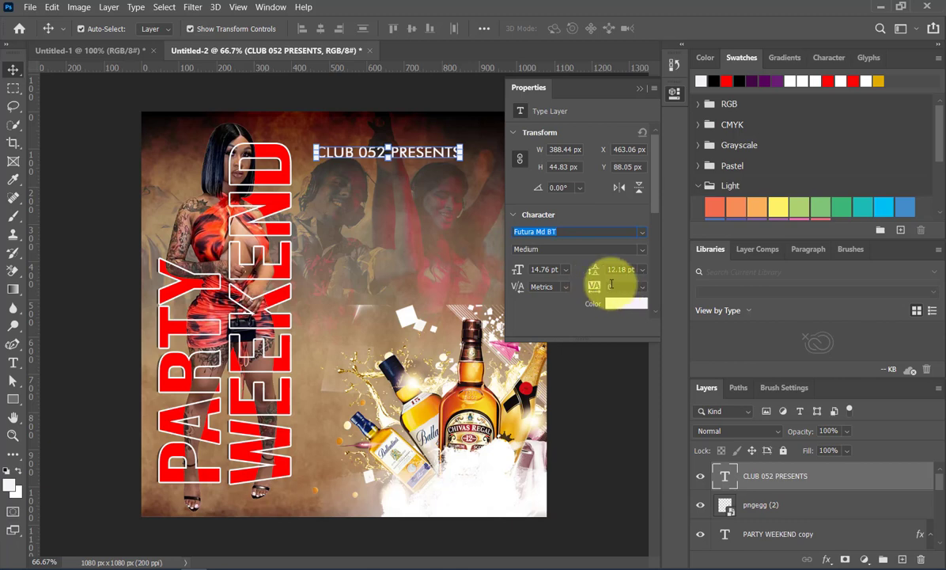
click(644, 288)
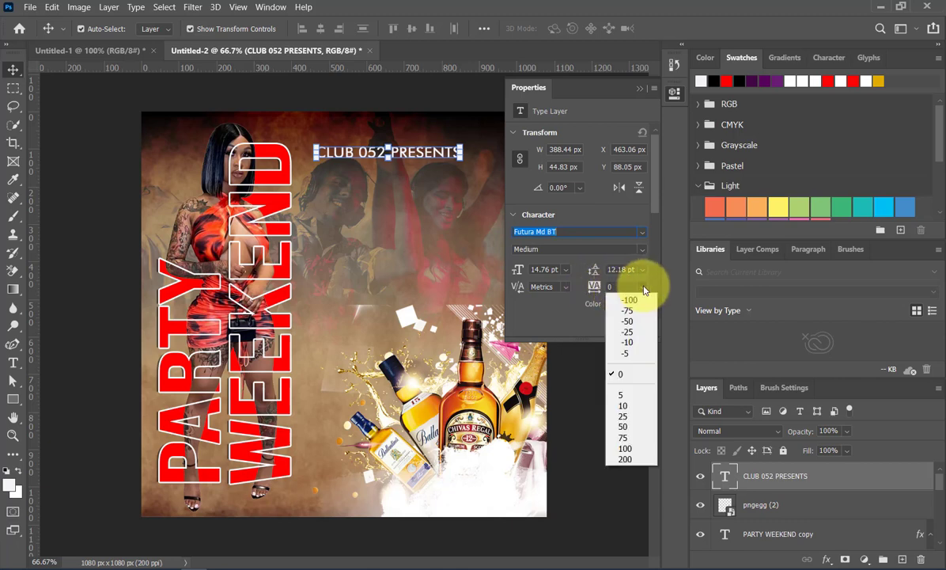
click(644, 289)
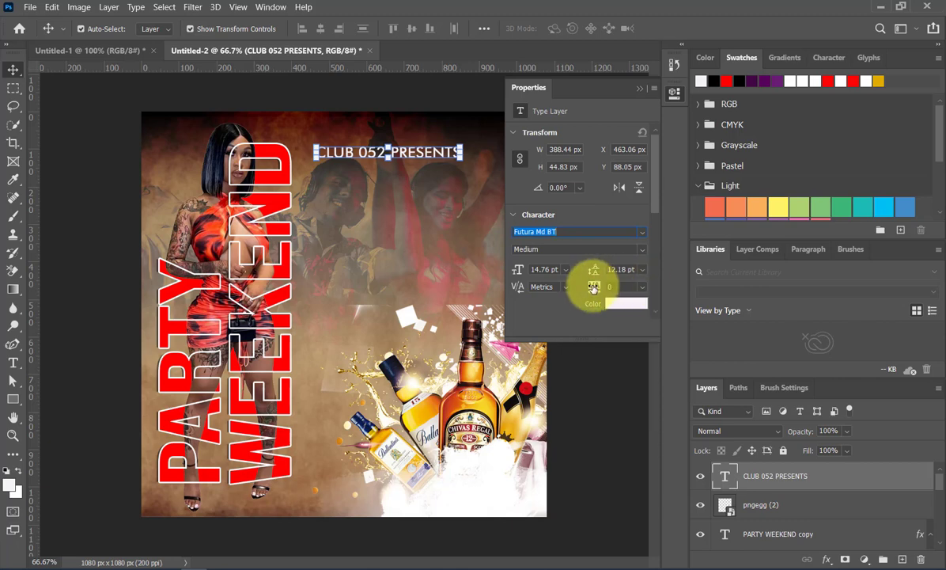
drag(594, 289, 598, 289)
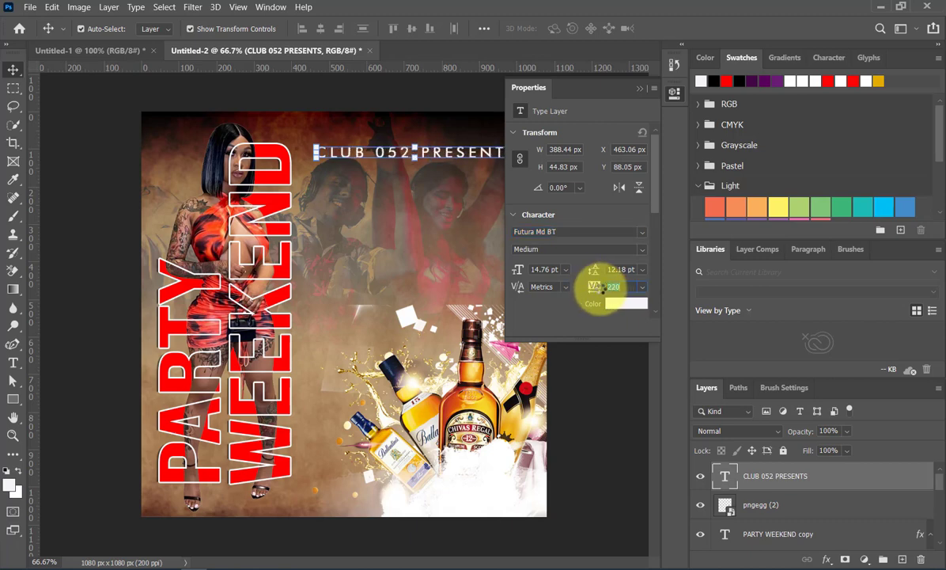
click(640, 89)
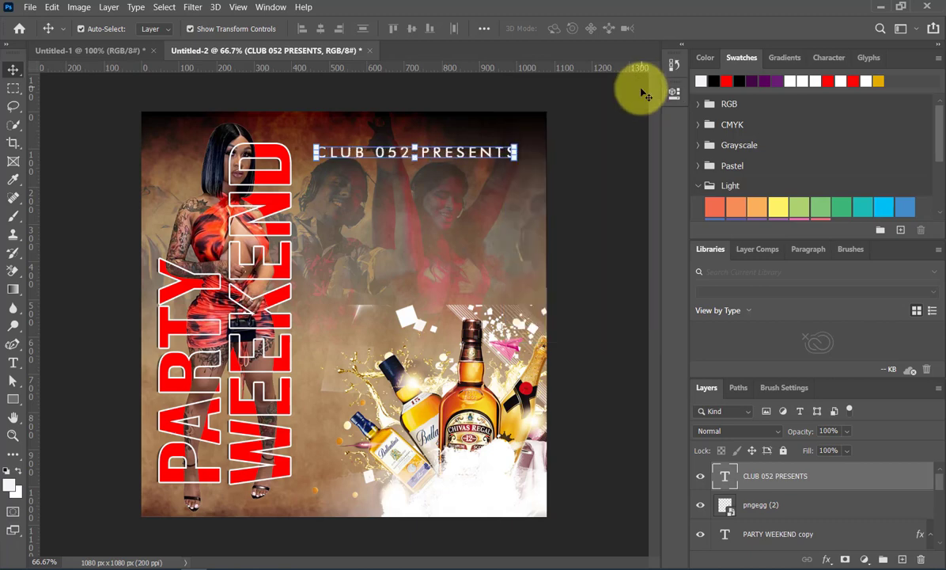
click(571, 190)
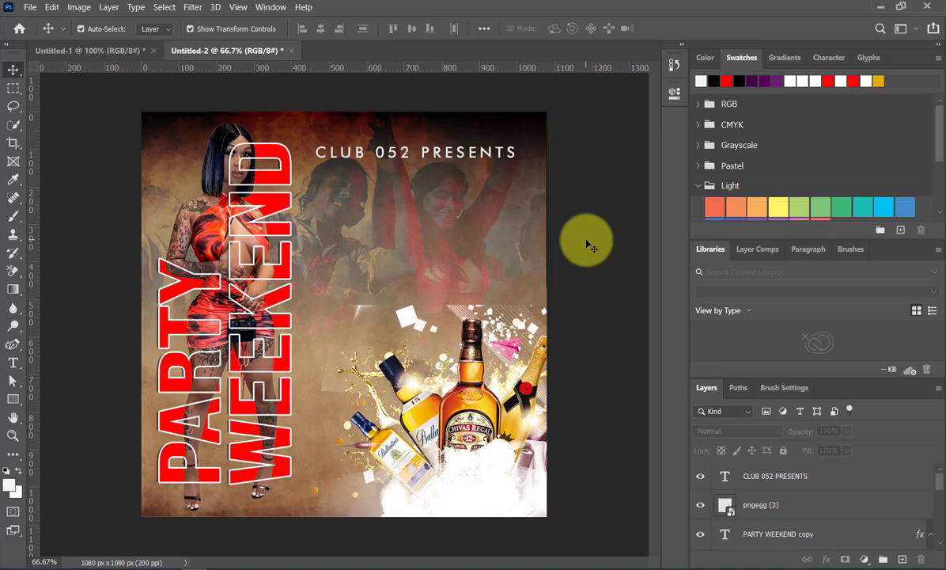
click(488, 299)
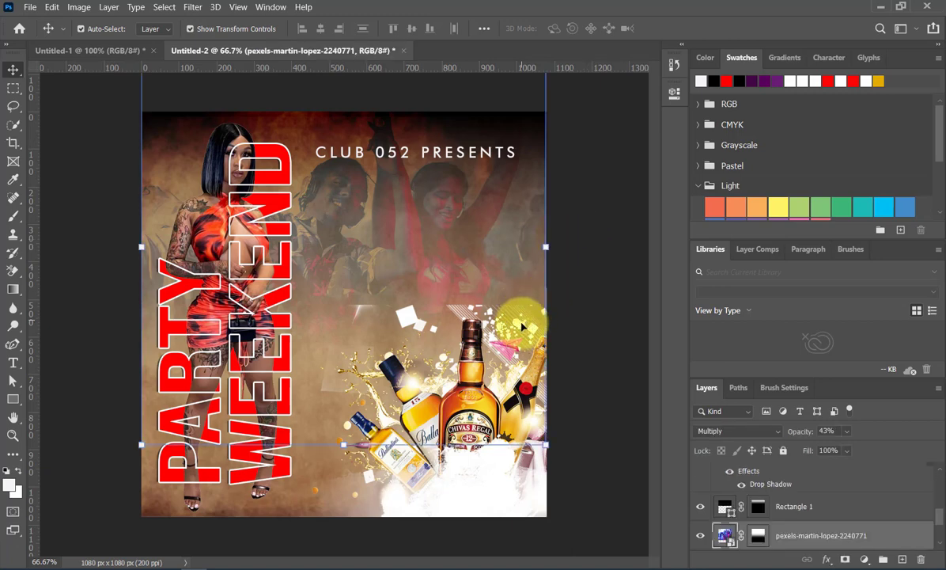
click(547, 432)
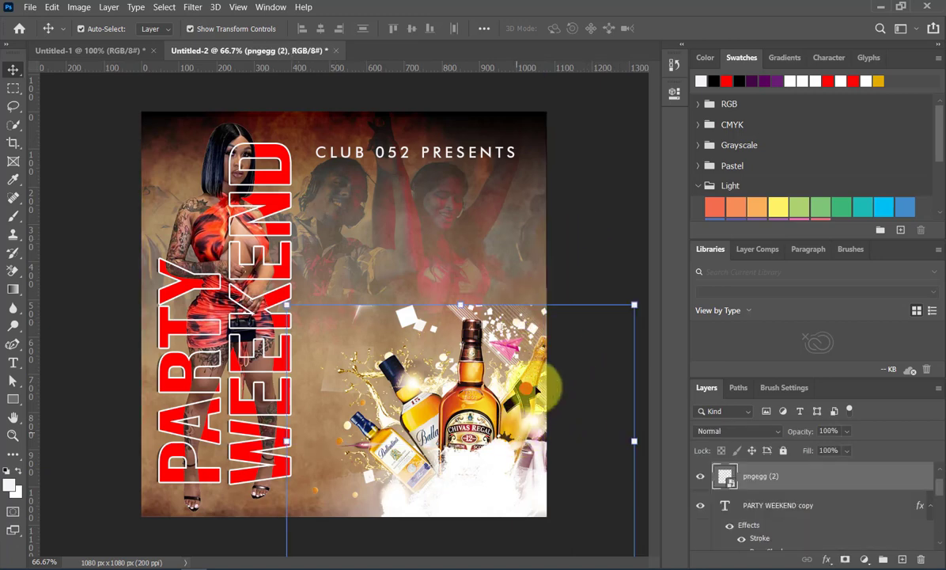
click(559, 277)
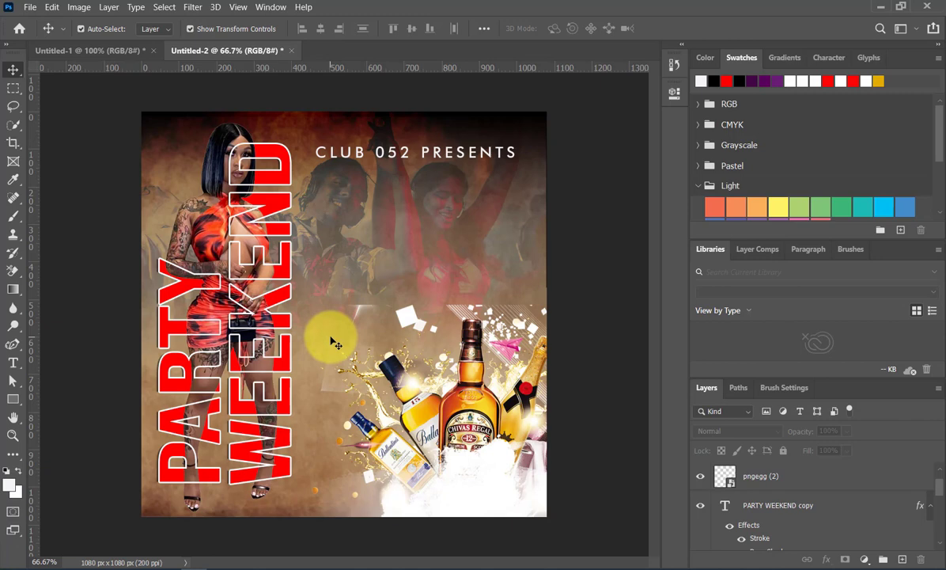
- Place pngegg (1), the Jack Daniel's bottle, as an embedded image scaled to about 15%, between WEEKEND and the other bottles
click(31, 8)
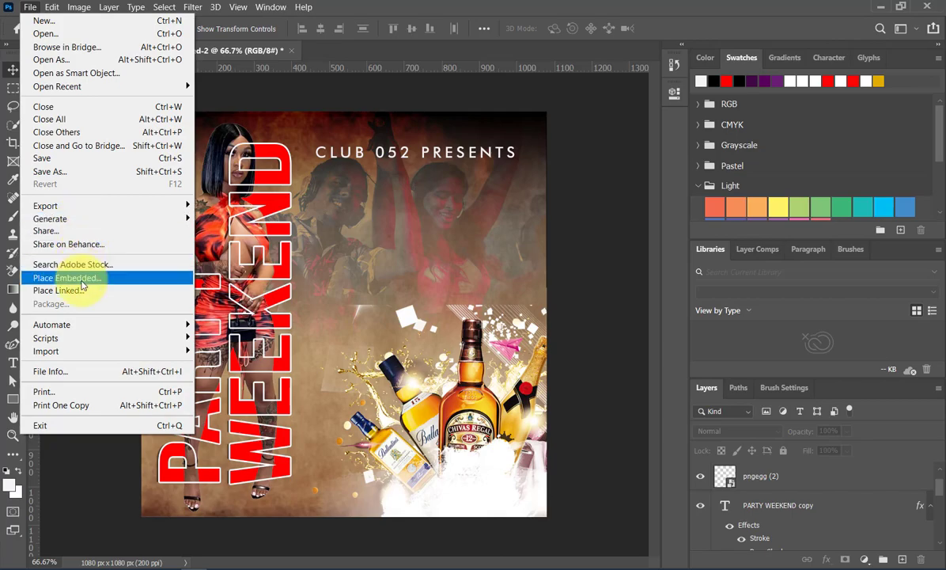
click(79, 278)
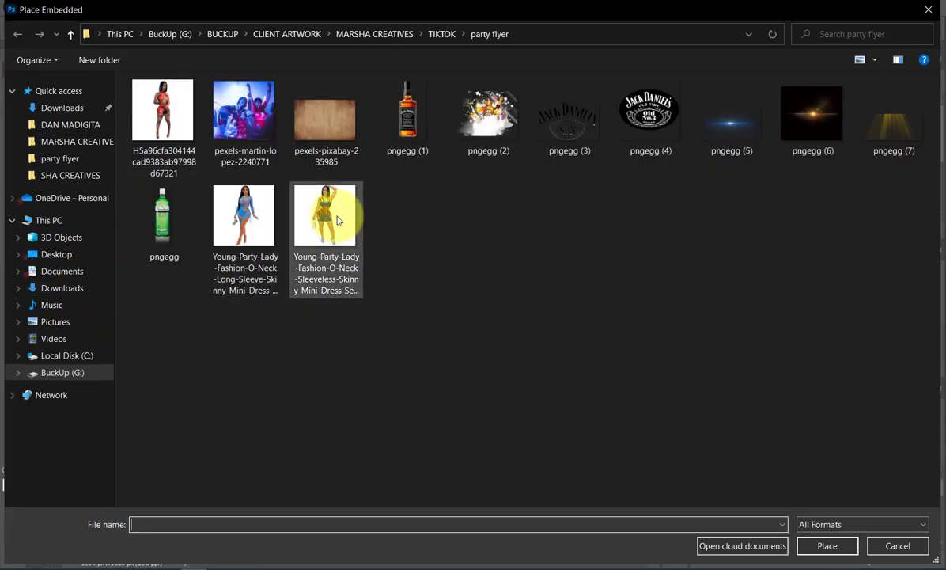
double_click(412, 137)
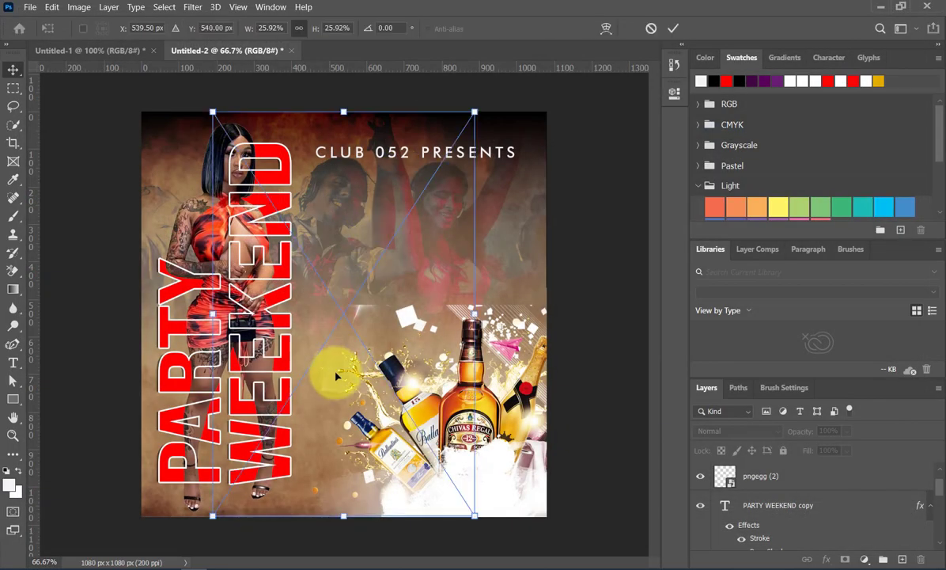
drag(474, 112, 360, 289)
drag(293, 415, 297, 413)
drag(310, 404, 318, 401)
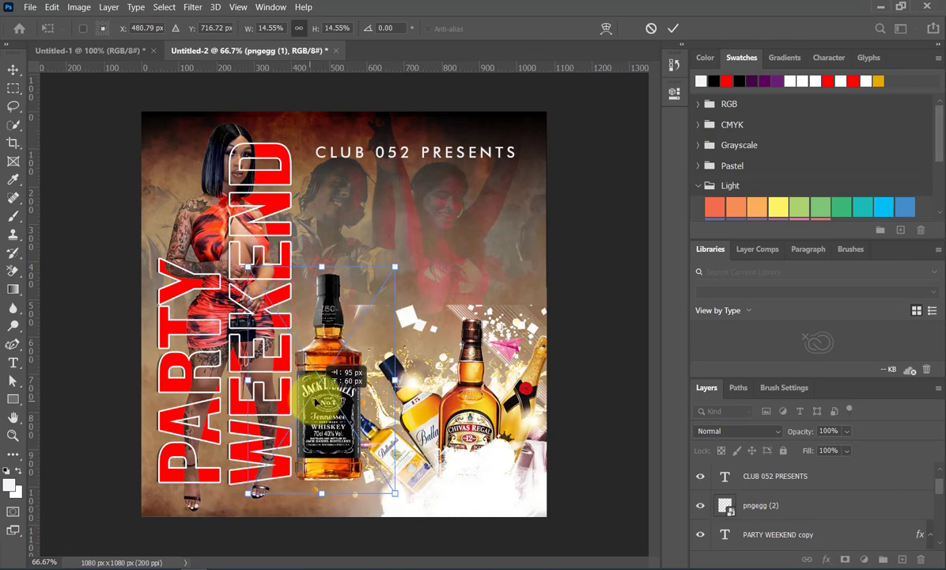
drag(395, 267, 399, 260)
drag(340, 388, 340, 401)
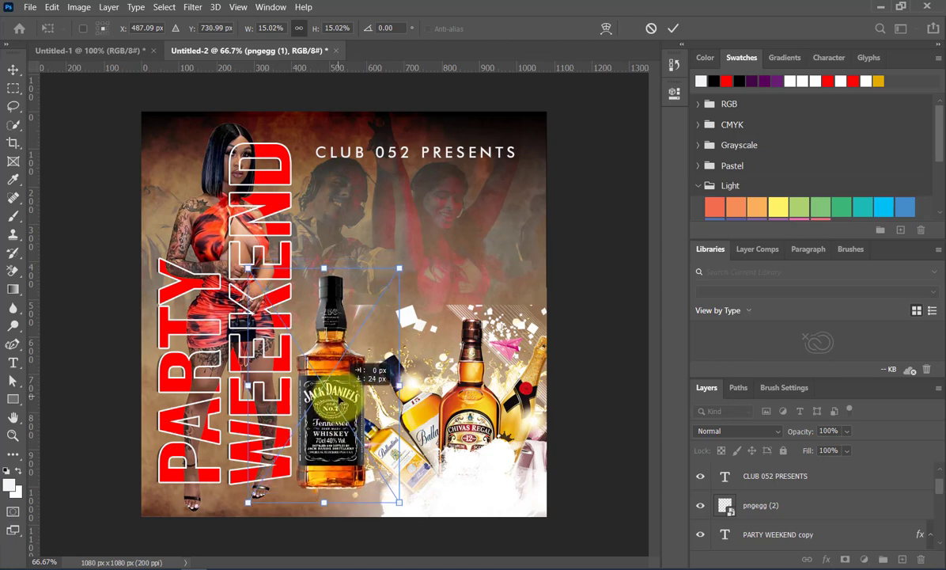
click(674, 29)
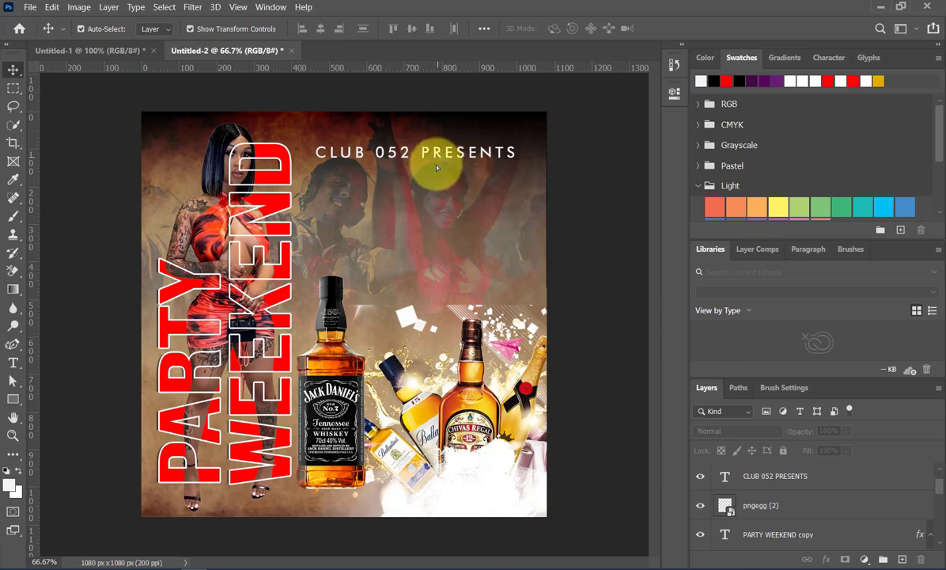
- Duplicate CLUB 052 PRESENTS just below the original and set the copy to Bebas Neue Regular with 0 tracking
drag(442, 160, 432, 199)
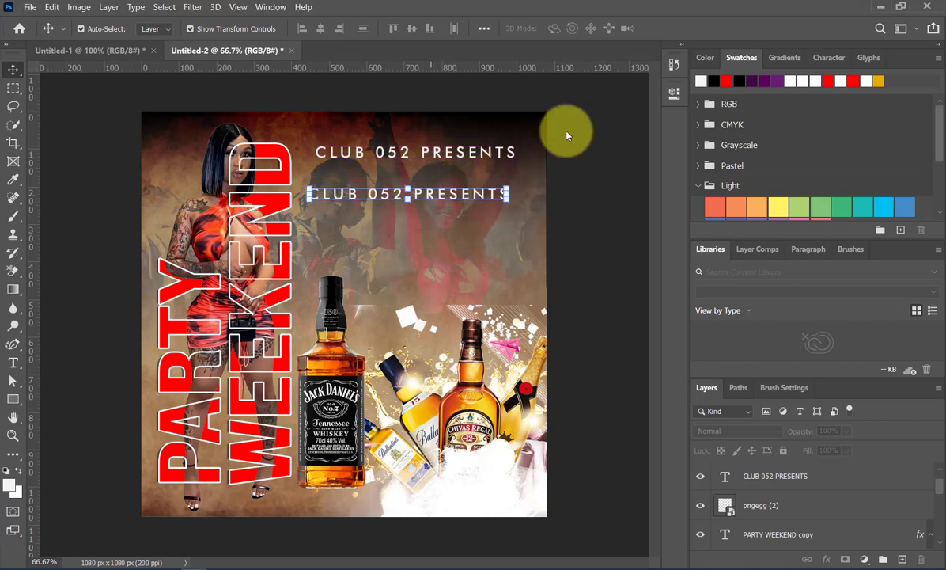
click(673, 94)
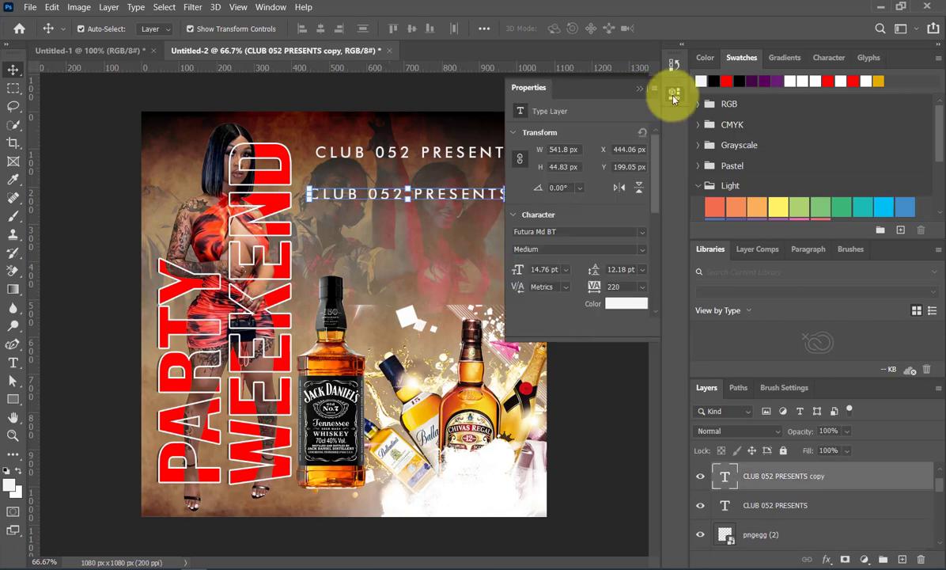
click(640, 234)
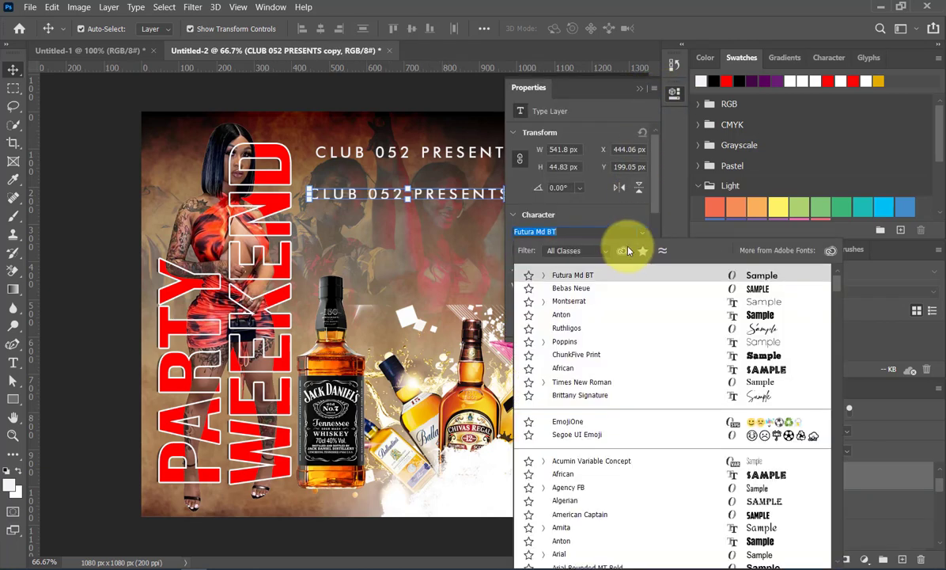
click(594, 290)
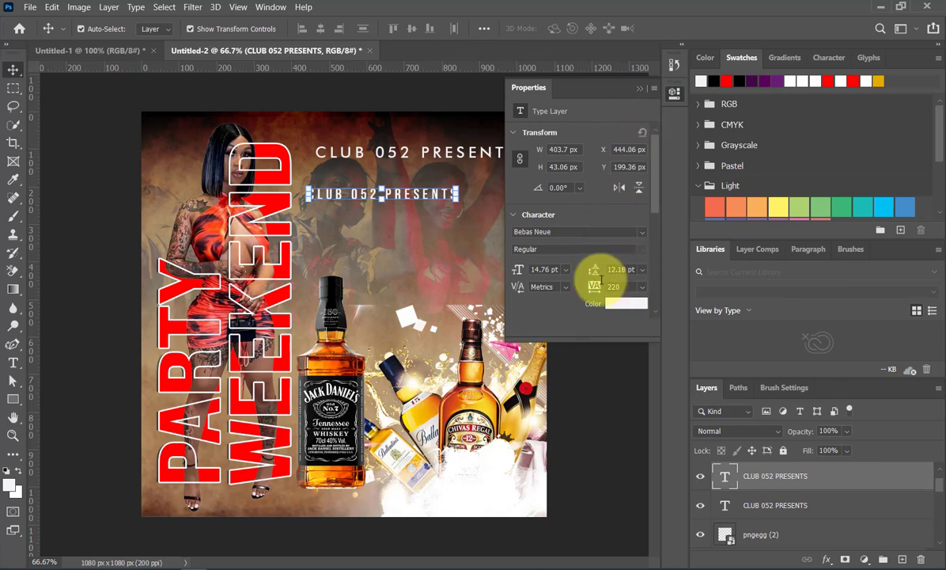
drag(601, 280, 576, 276)
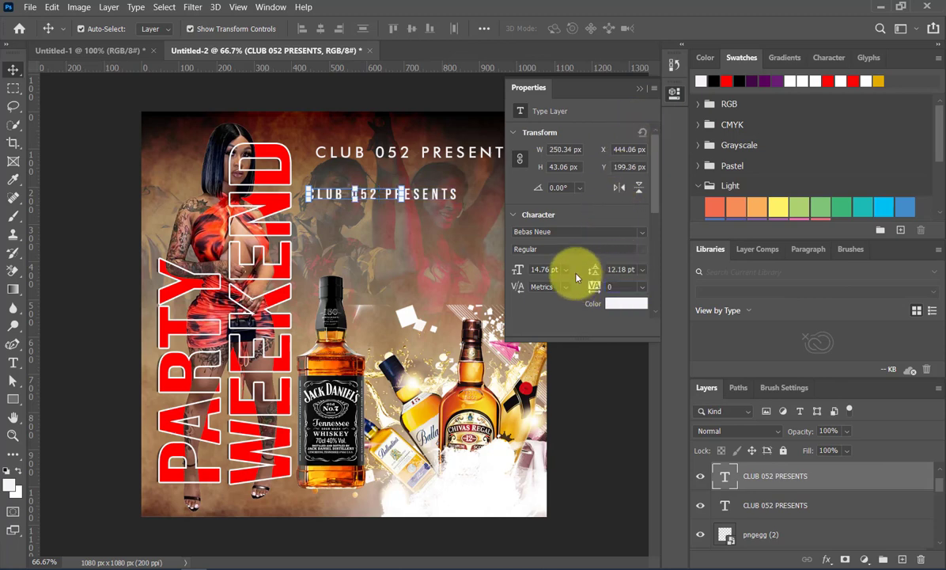
click(639, 88)
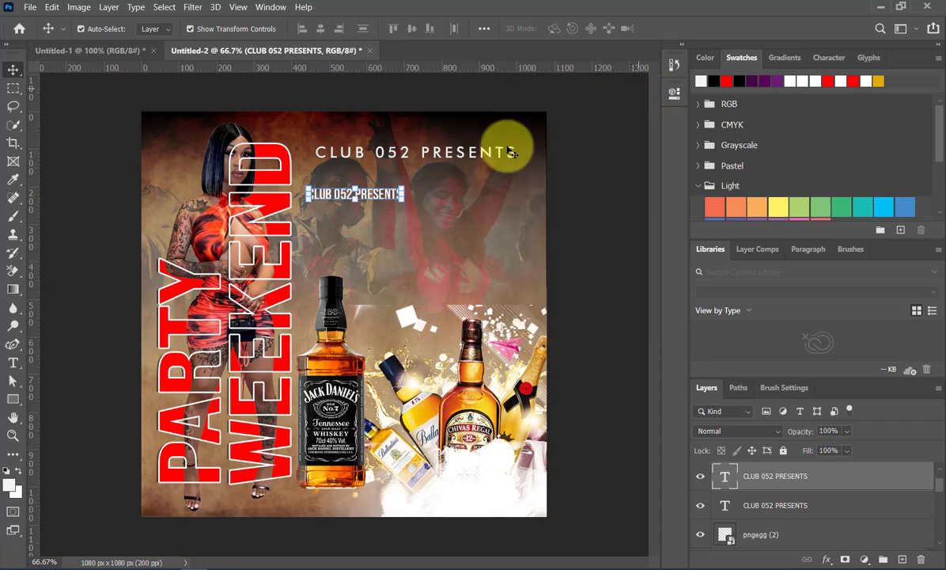
- Replace the copied heading's text with MUSIC BY and scale it to about 165% beside the top of WEEKEND
double_click(377, 197)
double_click(382, 196)
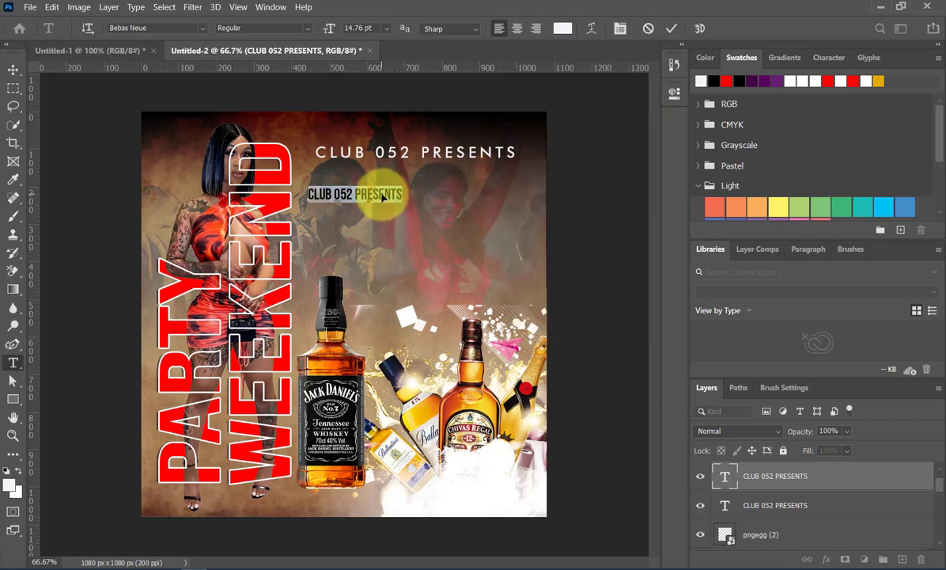
text(MUSIC BY)
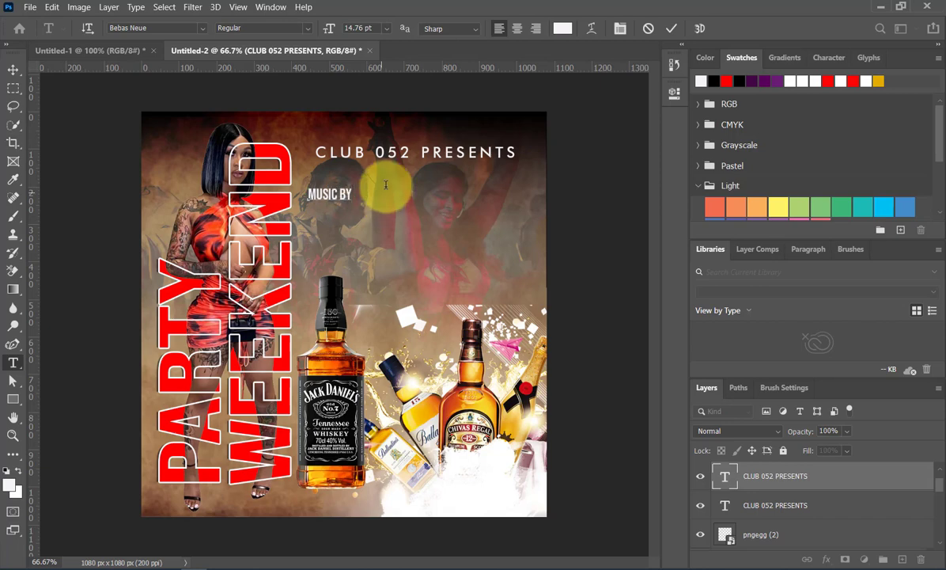
click(668, 30)
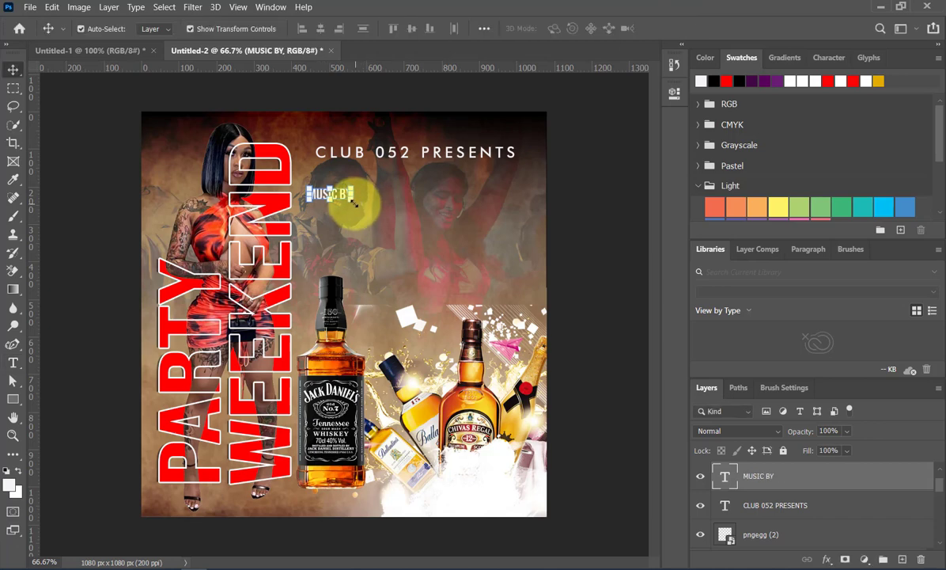
key(ctrl+t)
mouse_move(355, 201)
mouse_down()
mouse_move(383, 225)
mouse_move(372, 190)
mouse_move(358, 210)
mouse_up()
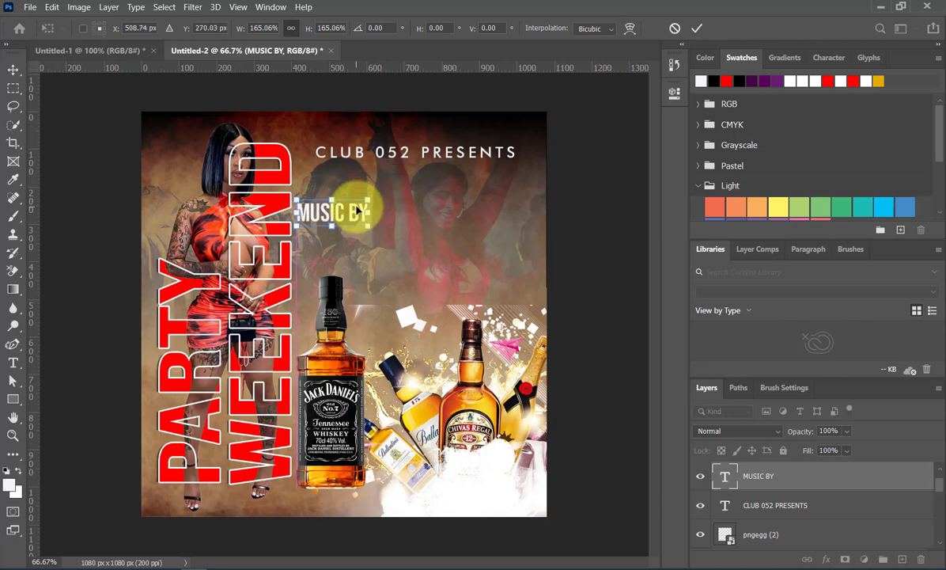
click(696, 28)
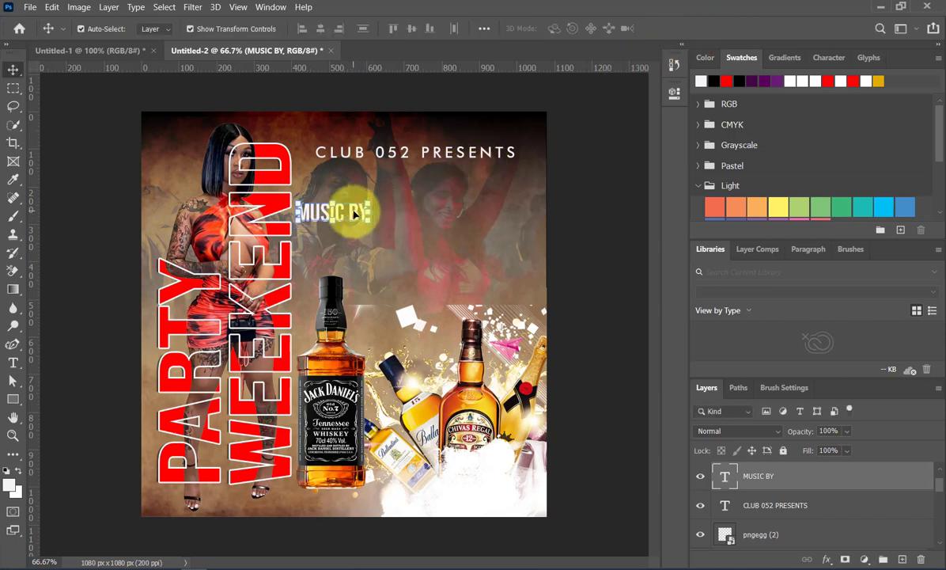
- Duplicate MUSIC BY to its right and add a colon to the end of the original text
mouse_move(356, 212)
mouse_down()
mouse_move(447, 211)
mouse_move(372, 212)
mouse_up()
click(361, 211)
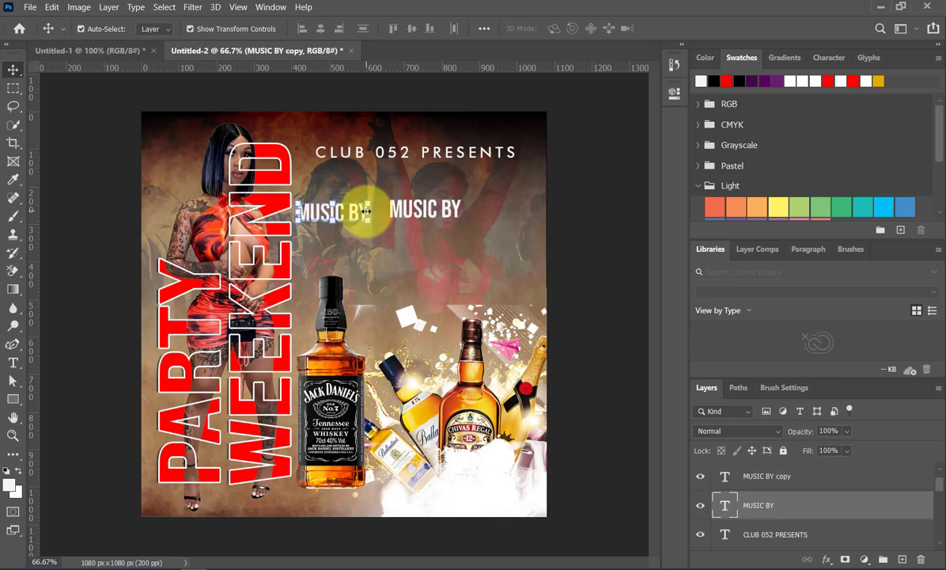
key(ctrl+t)
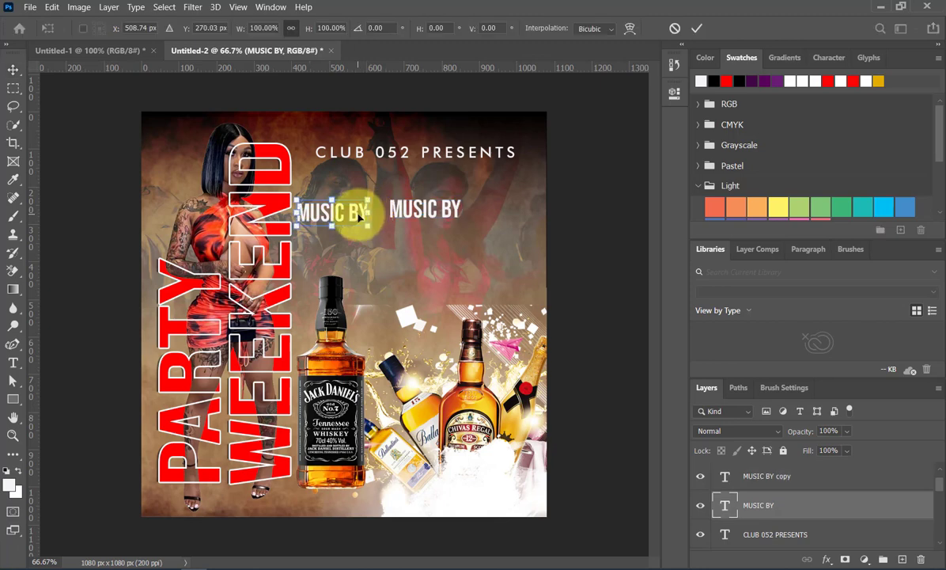
key(Return)
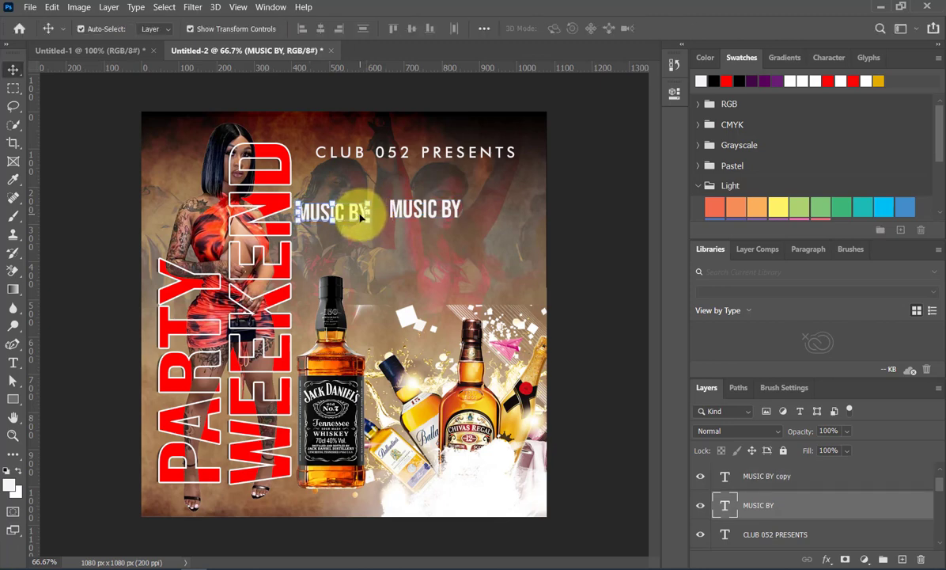
double_click(360, 217)
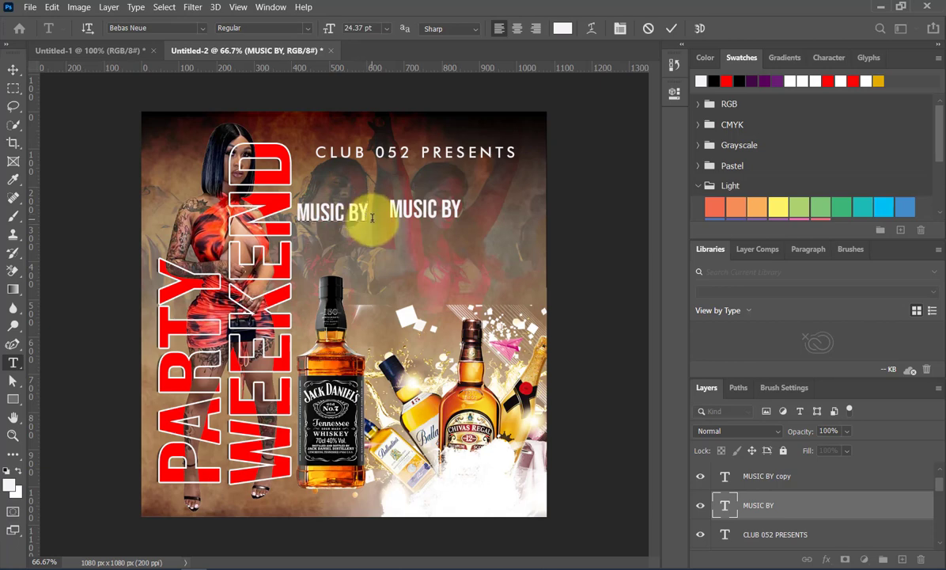
text(:)
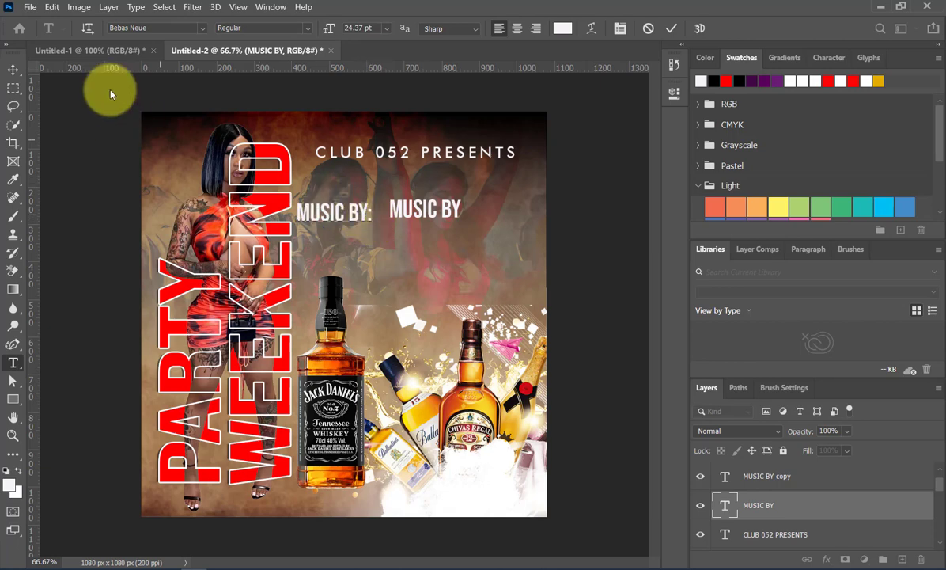
click(13, 70)
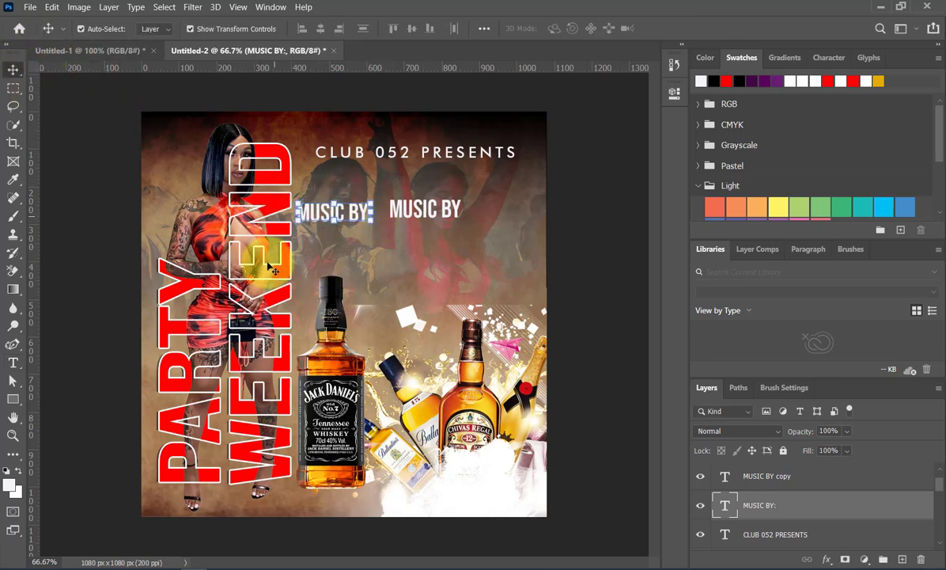
- Line up the MUSIC BY copy with the original, change its text to DJ JUNIOR and recolour it red
click(405, 220)
drag(405, 220, 404, 223)
double_click(401, 219)
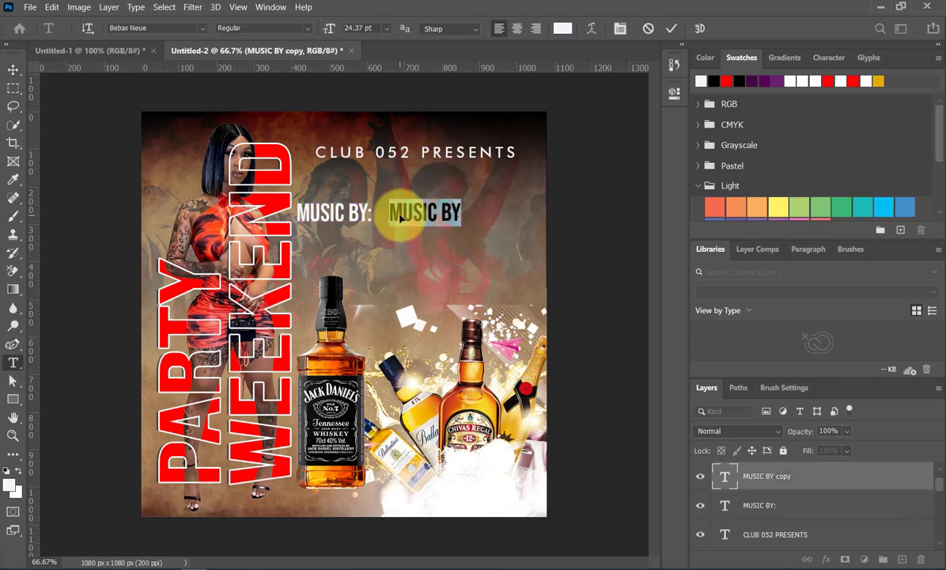
text(DJ JUNIOR)
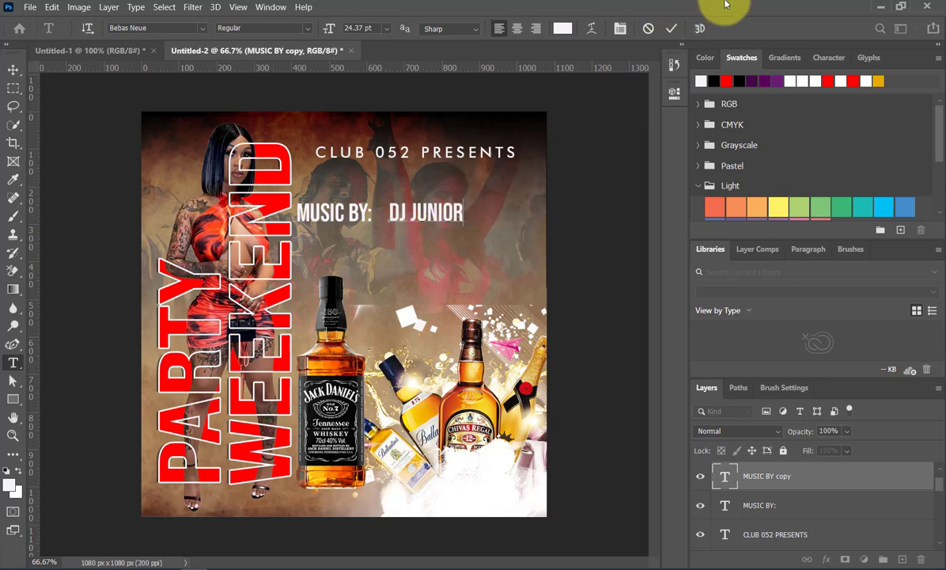
click(719, 80)
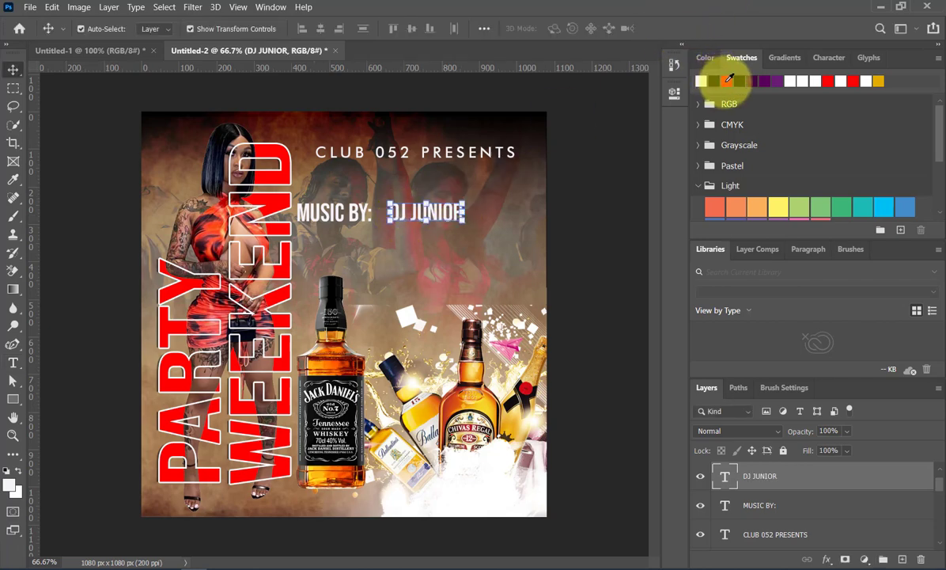
click(564, 217)
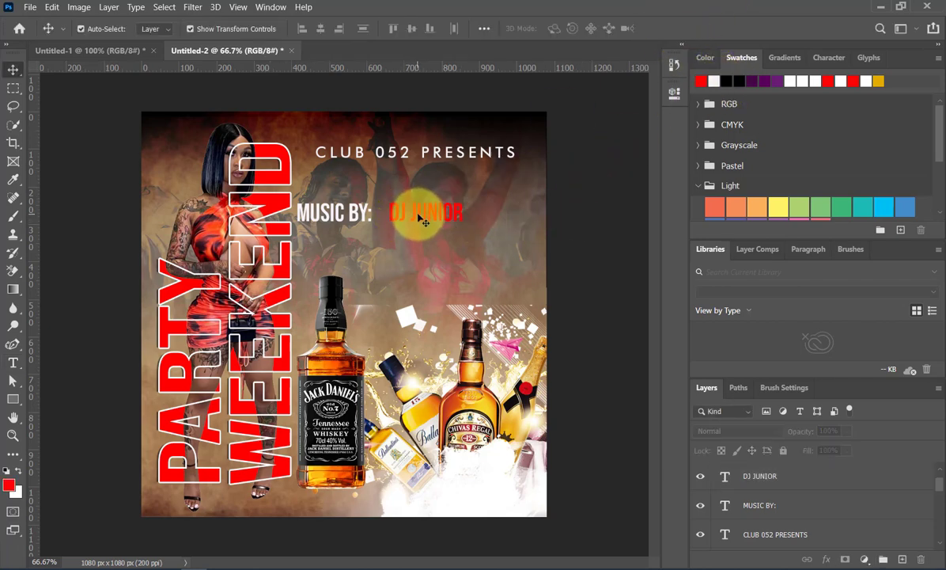
- Enlarge the black Overlay rectangle to about 170%, extending it downward from the flyer's top edge
click(408, 139)
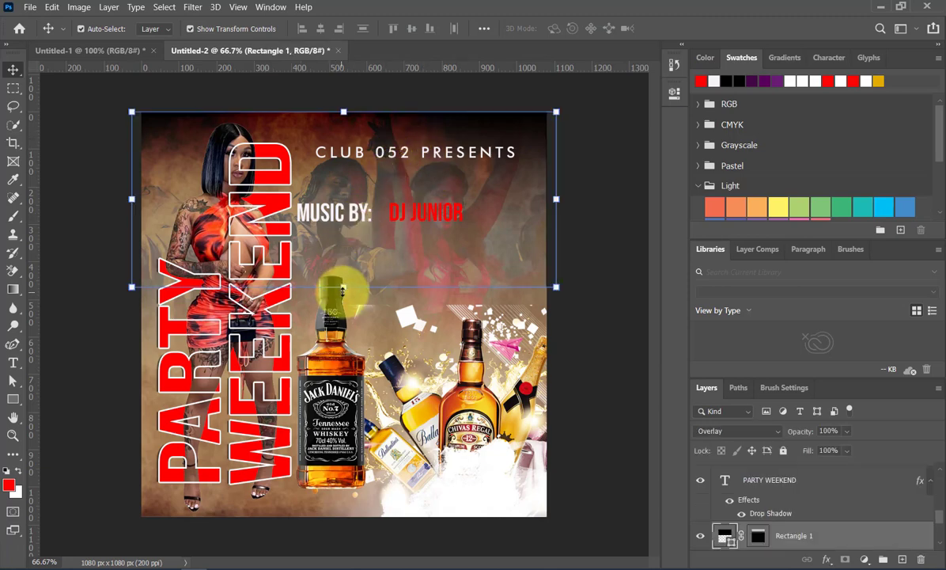
drag(344, 287, 336, 409)
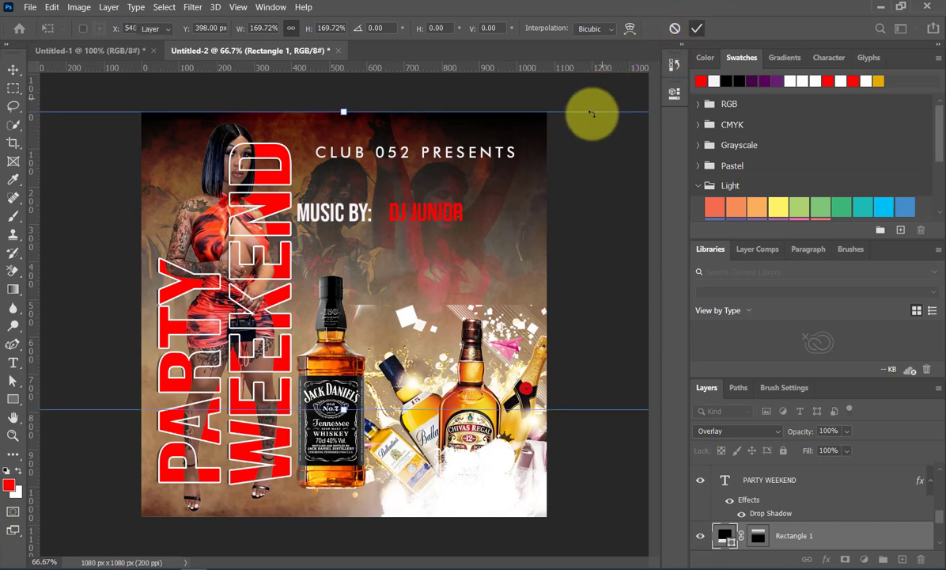
key(Return)
click(596, 216)
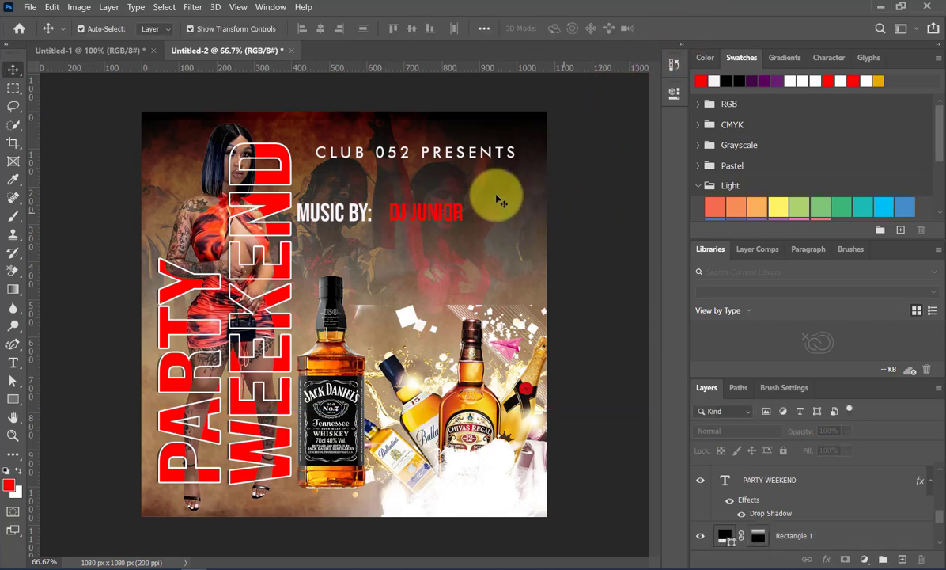
- Move MUSIC BY: and DJ JUNIOR close together on one line, centred directly beneath CLUB 052 PRESENTS
click(370, 221)
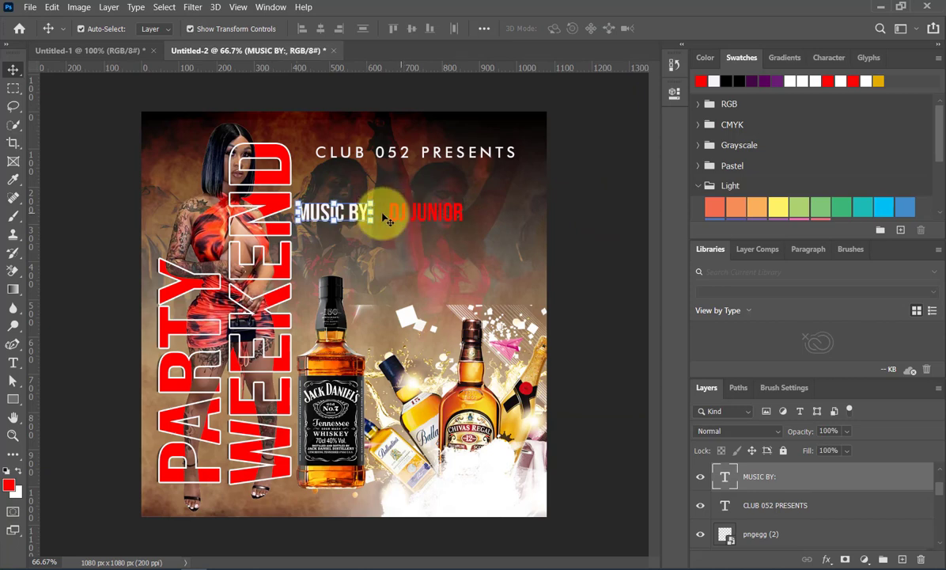
click(409, 216)
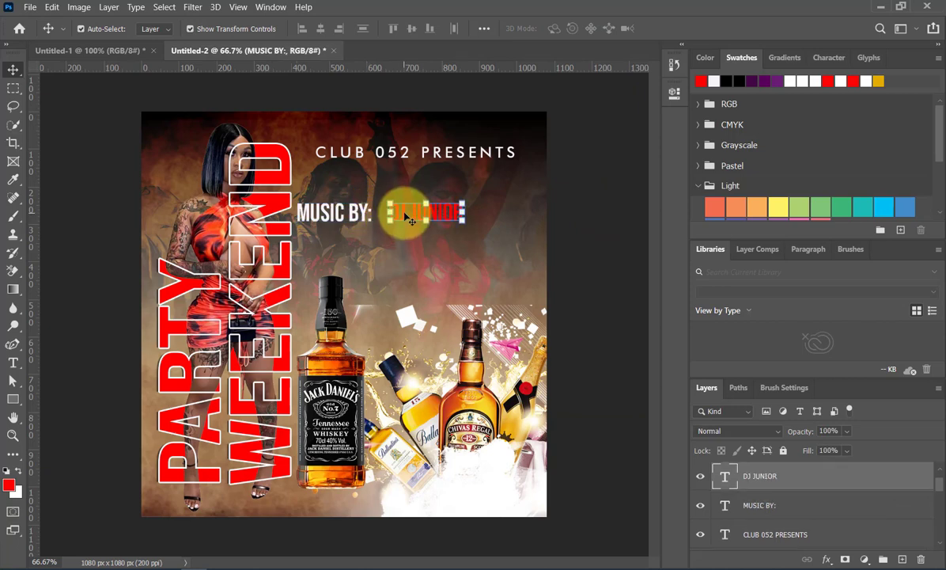
double_click(411, 212)
click(14, 69)
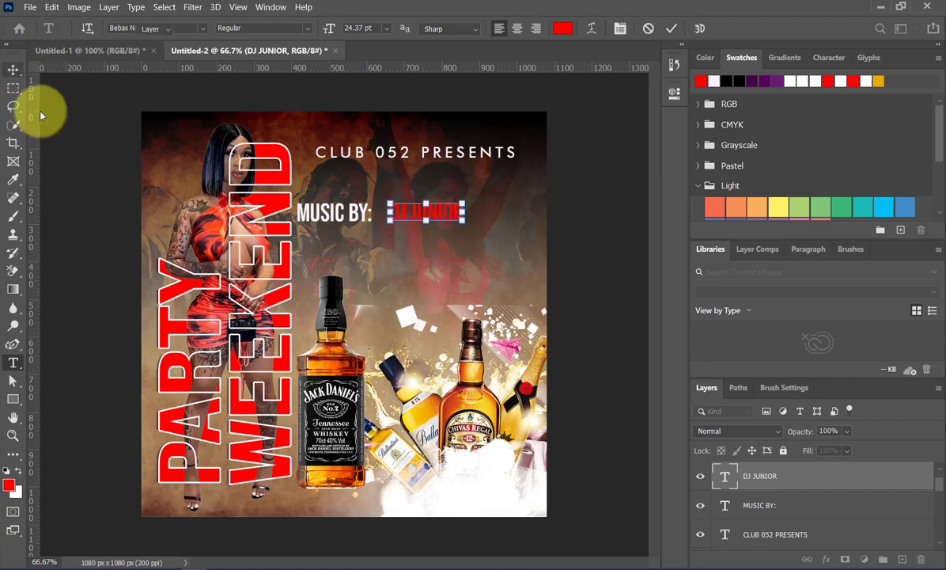
drag(406, 218, 410, 182)
shift+click(364, 219)
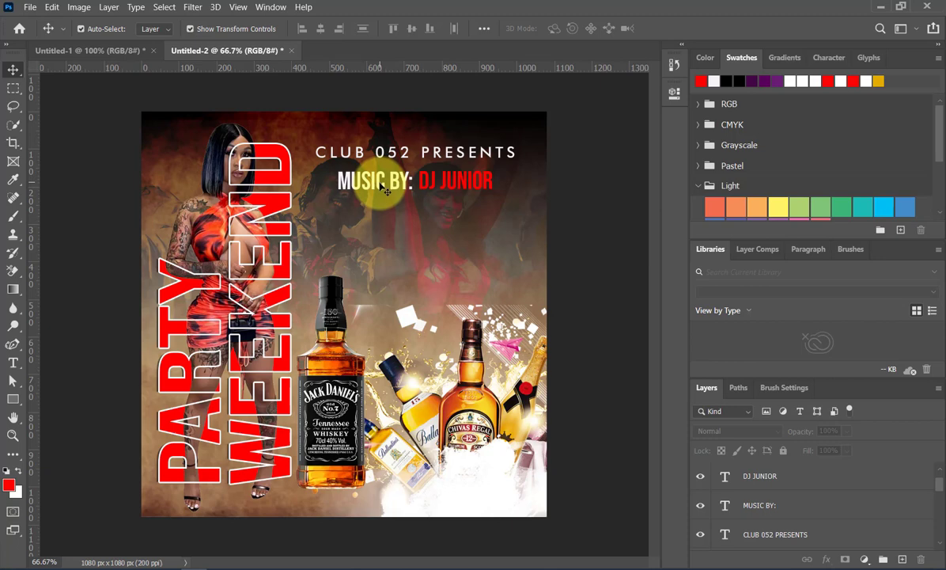
- Duplicate the MUSIC BY: text below the original and change the copy's wording to 12 JUN
drag(381, 187, 381, 230)
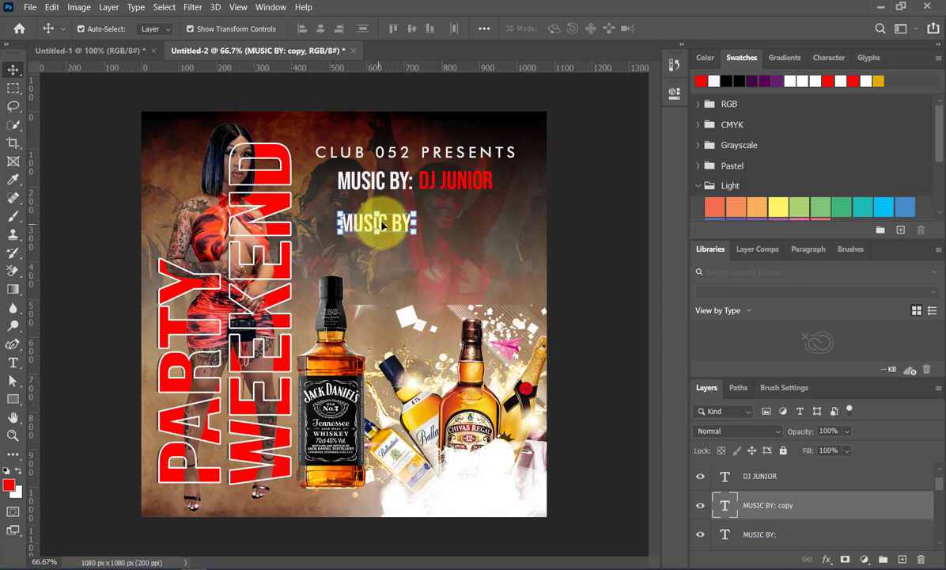
double_click(380, 225)
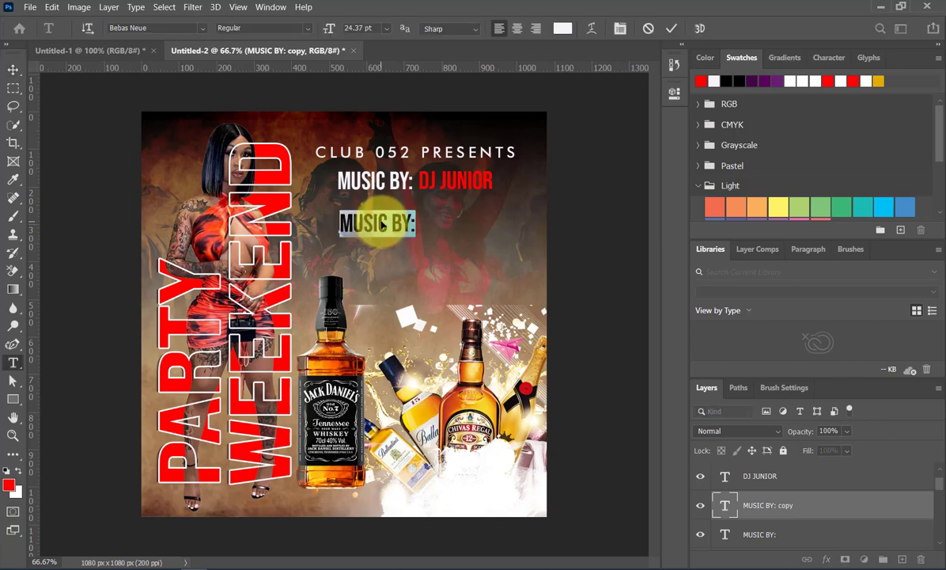
text(12)
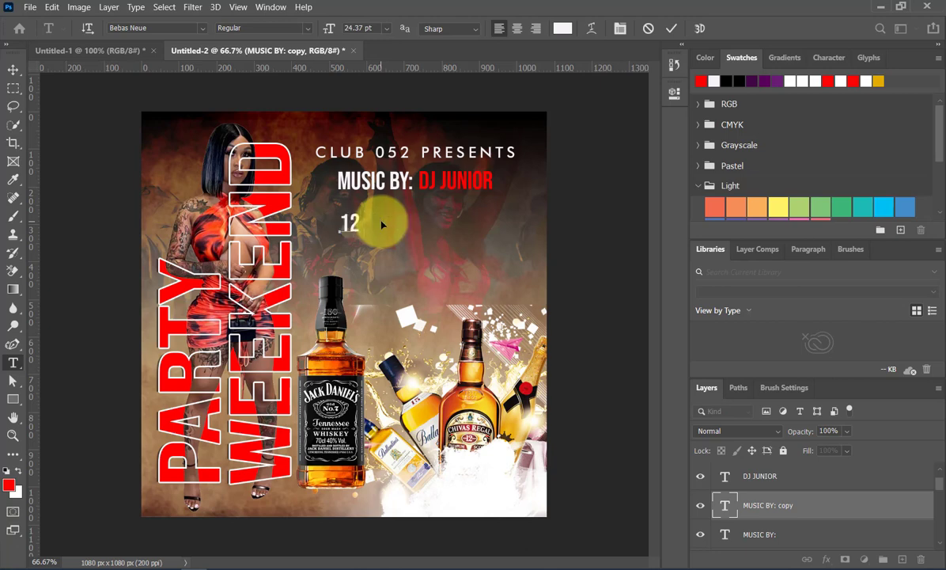
text( JUN)
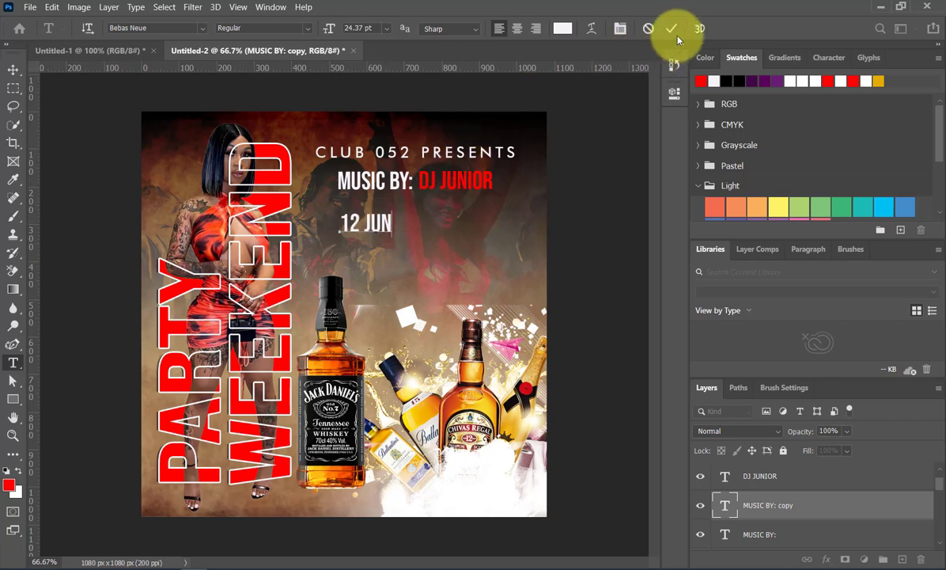
key(ctrl+a)
key(ctrl+Return)
- Move the 12 JUN text up so it sits directly beneath MUSIC BY:
key(v)
drag(383, 238, 372, 221)
double_click(380, 222)
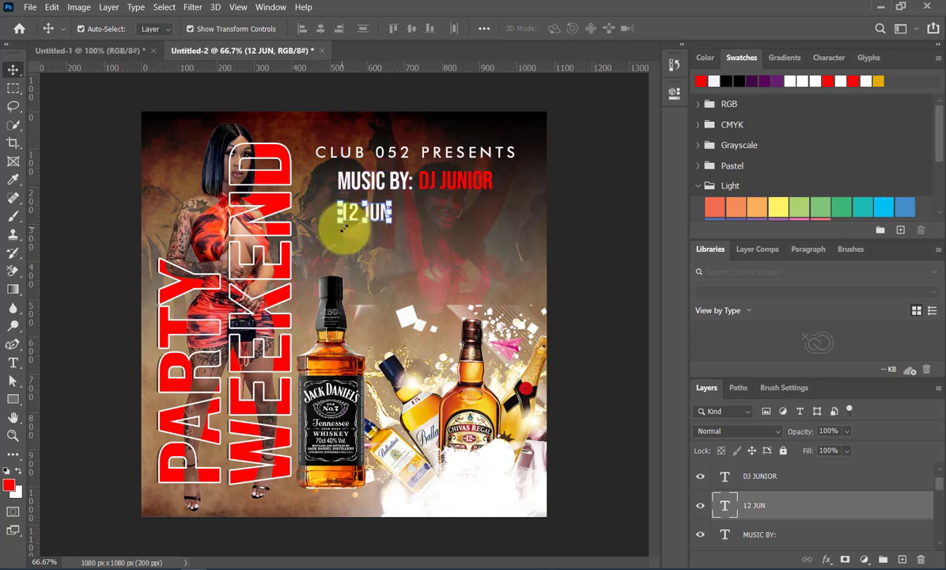
key(ctrl+Return)
click(46, 242)
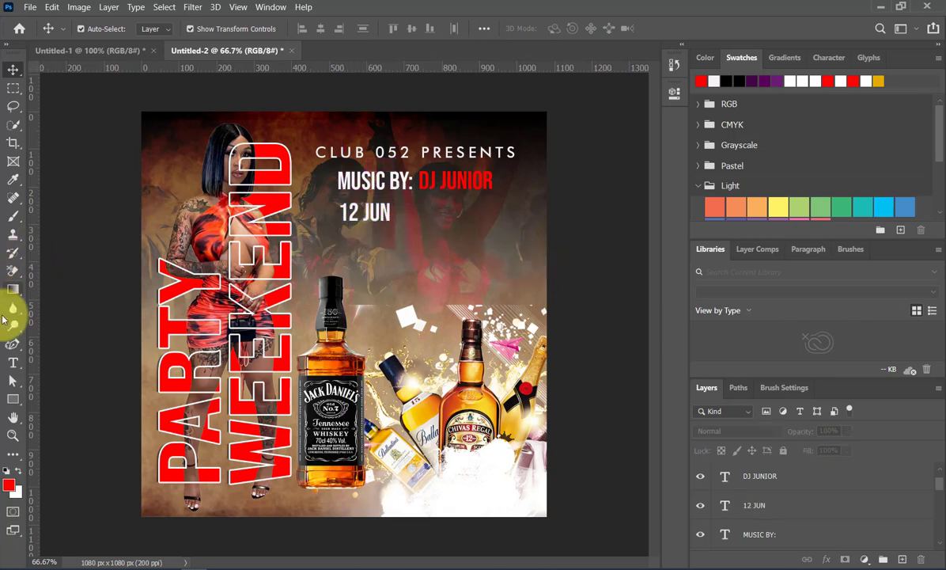
- Draw a red rectangle about 160 x 225 px beneath DJ JUNIOR and round its top-right and bottom-left corners to 70 px
click(13, 399)
drag(485, 204, 425, 286)
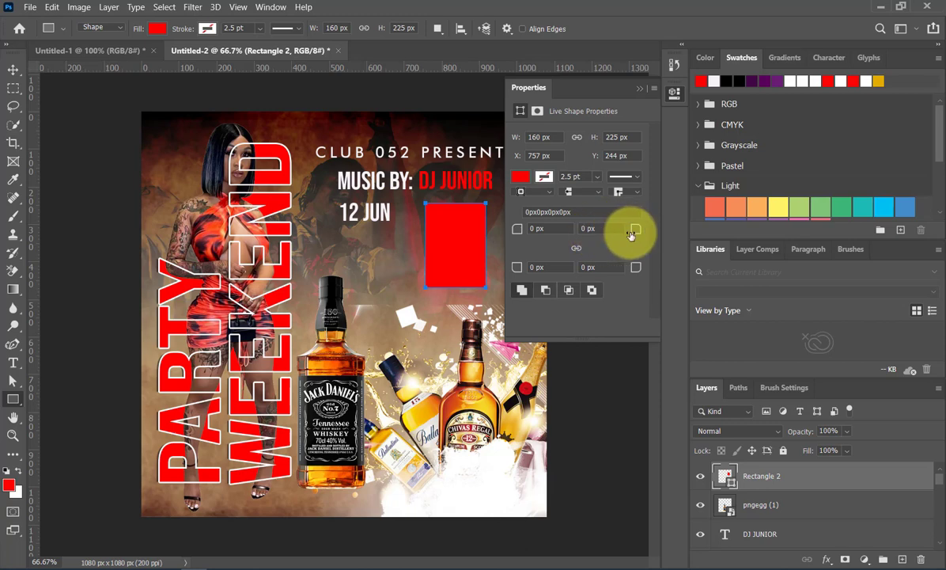
drag(632, 234, 682, 235)
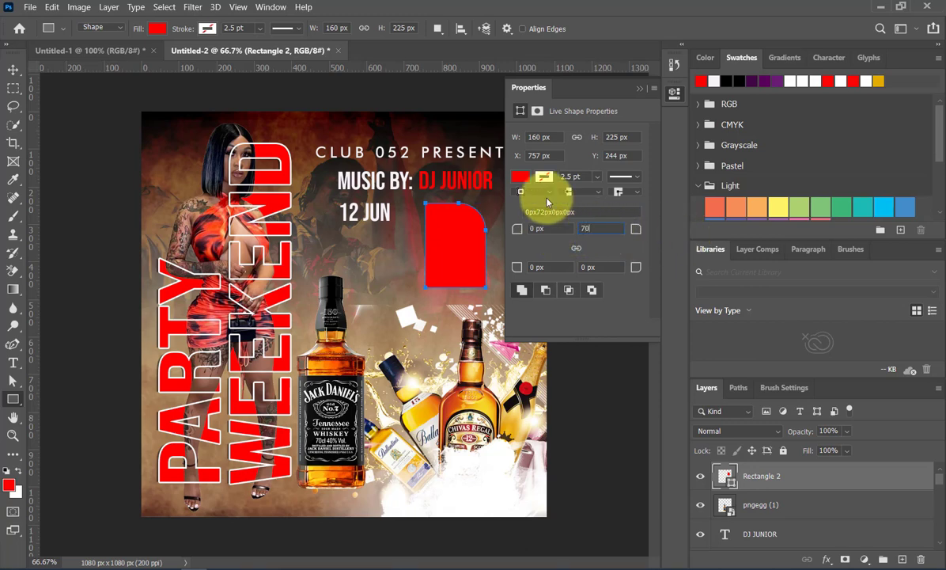
text(70)
click(552, 266)
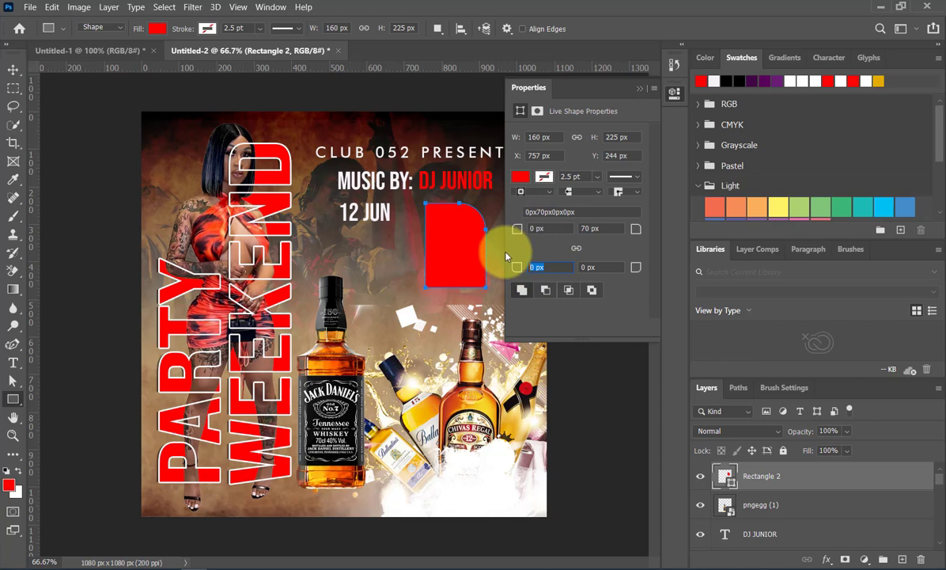
text(70)
key(Return)
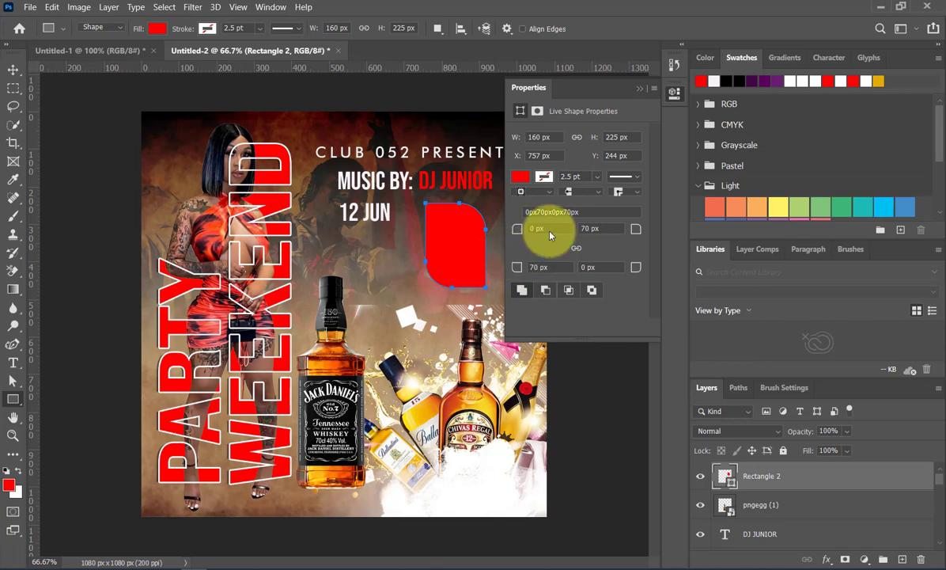
click(640, 88)
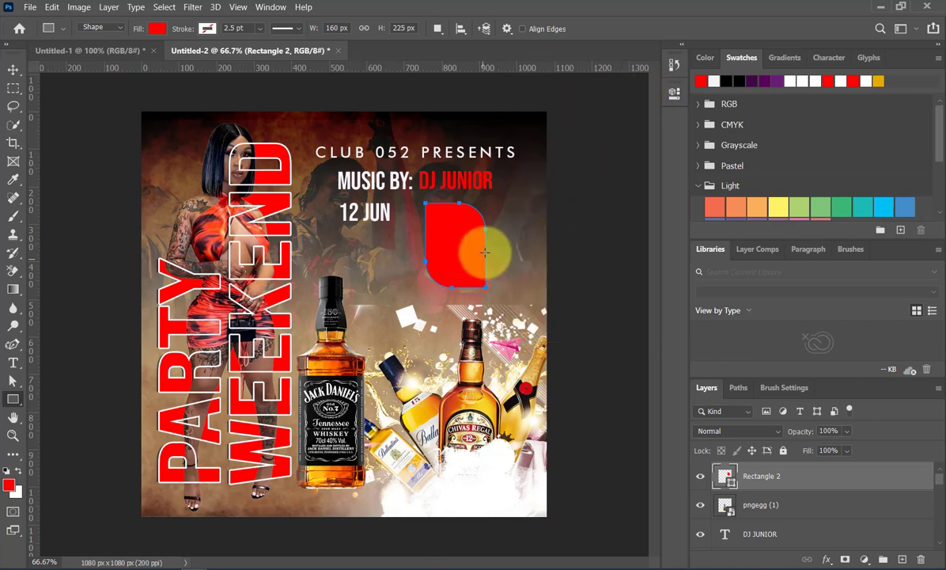
- Scale the red rounded shape to about 84% and move it beneath the 12 JUN text
click(14, 69)
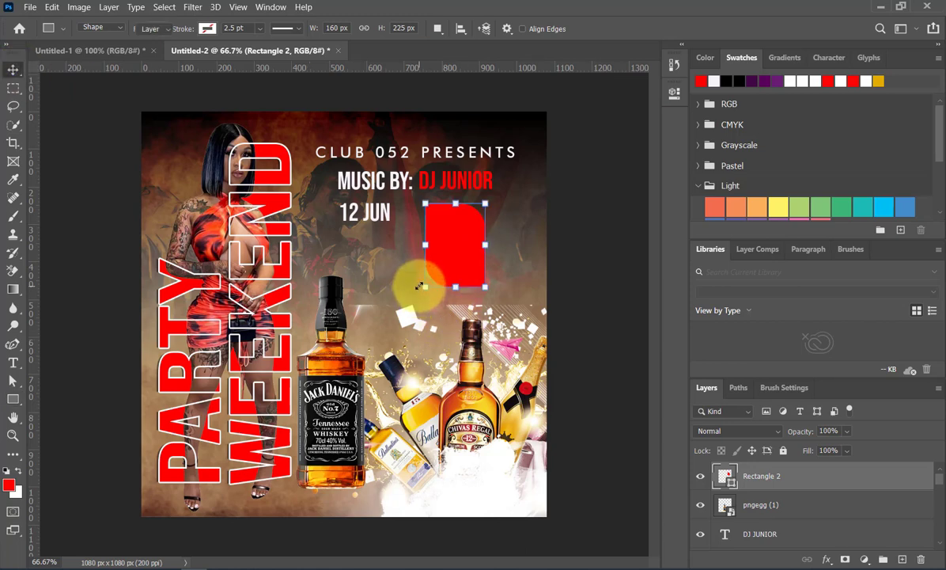
mouse_move(427, 285)
mouse_down()
mouse_move(443, 263)
mouse_move(434, 273)
mouse_up()
drag(463, 237, 352, 277)
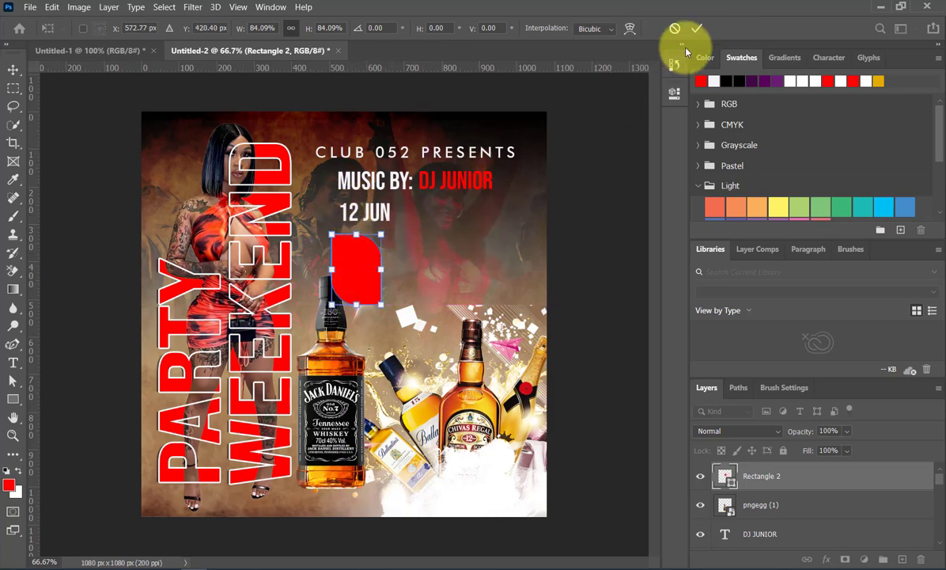
key(Return)
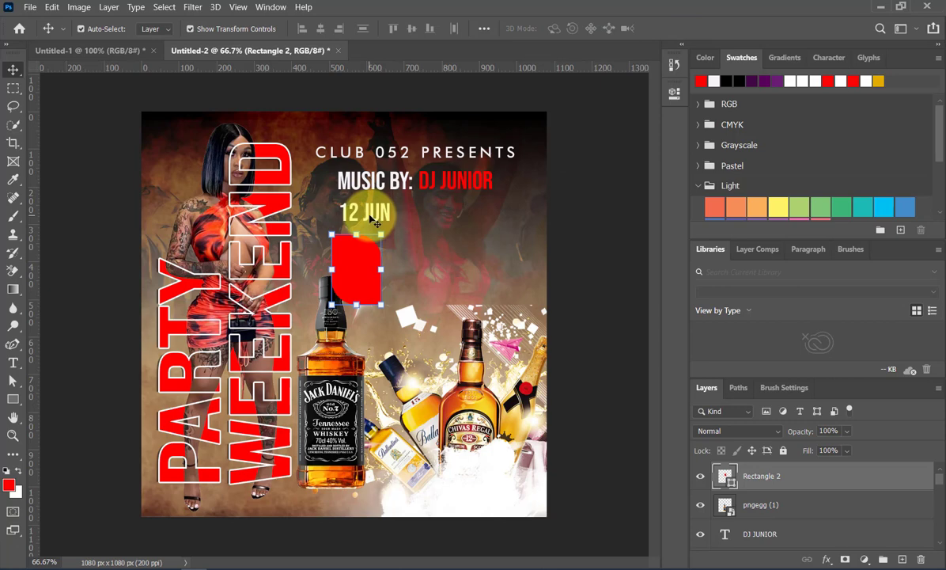
- Move 12 JUN beneath the right end of DJ JUNIOR and raise the red shape directly under MUSIC BY:
click(356, 210)
drag(431, 214, 472, 215)
drag(355, 262, 358, 235)
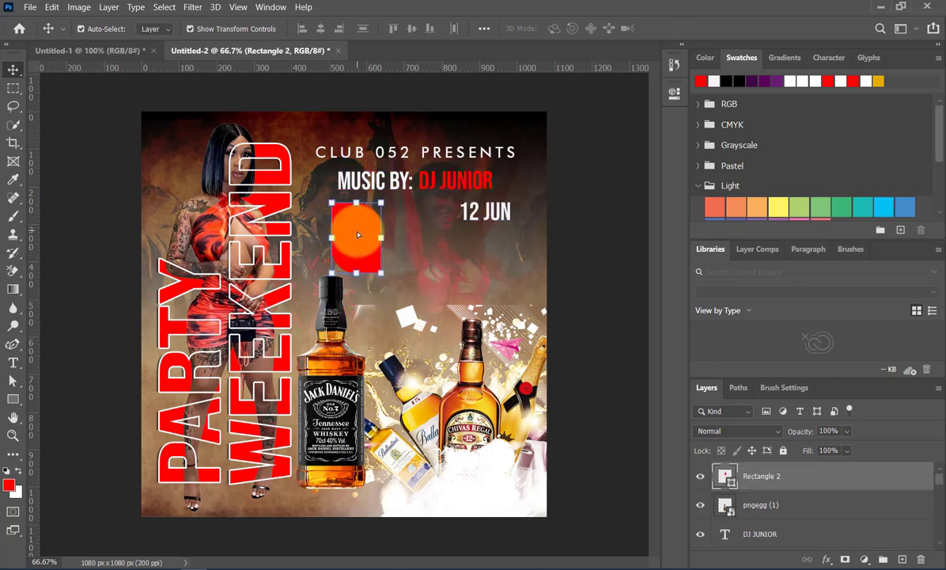
- Fill the red shape with the Foreground to Background gradient and open that gradient in the Gradient Editor
click(781, 60)
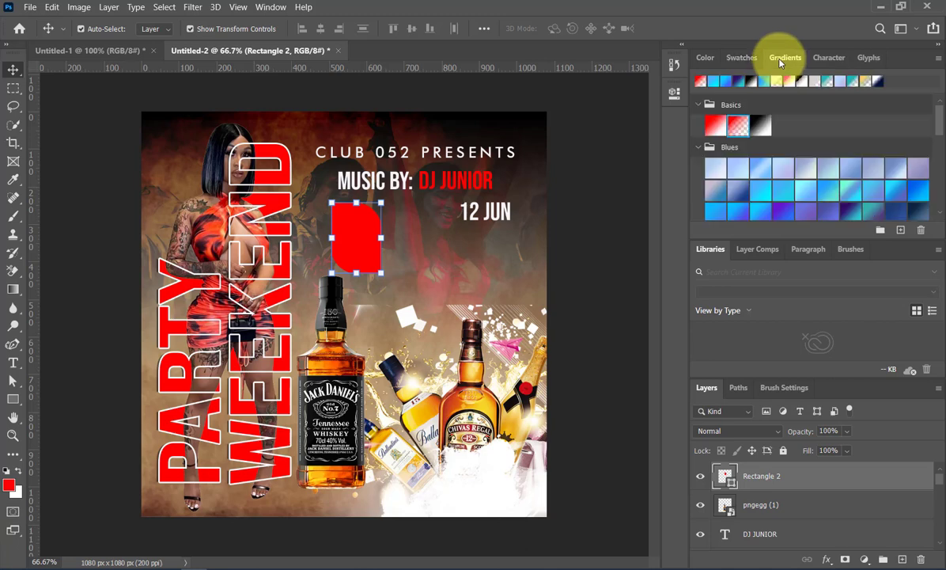
click(716, 127)
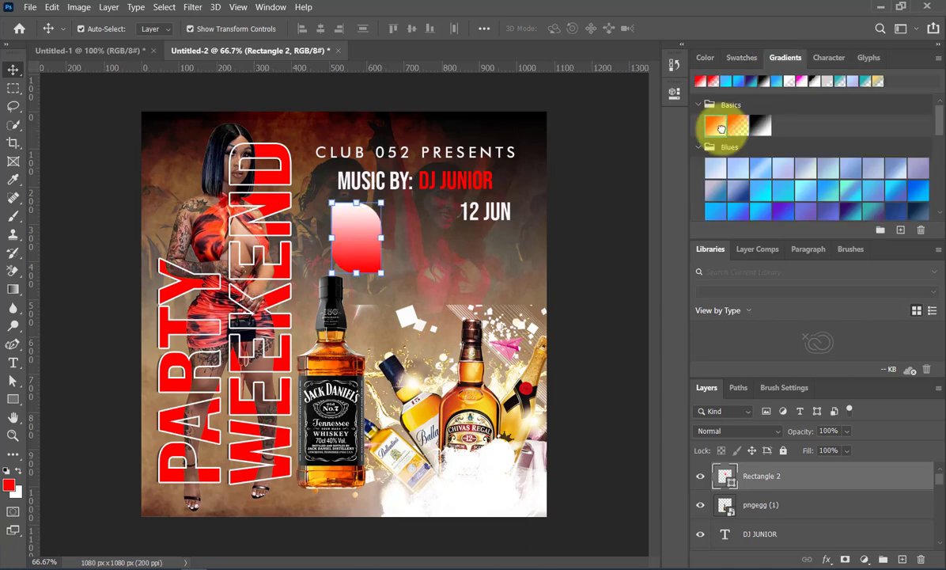
double_click(724, 476)
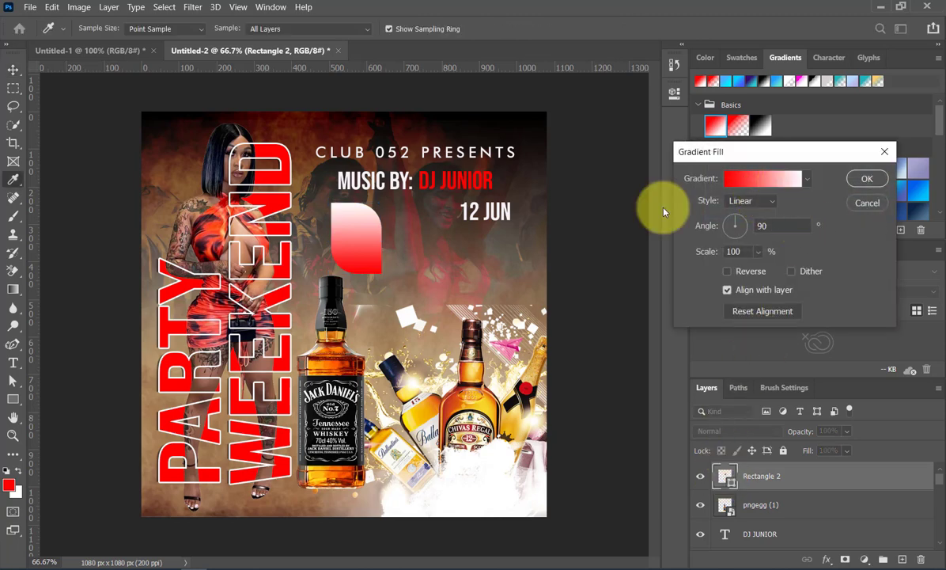
click(762, 178)
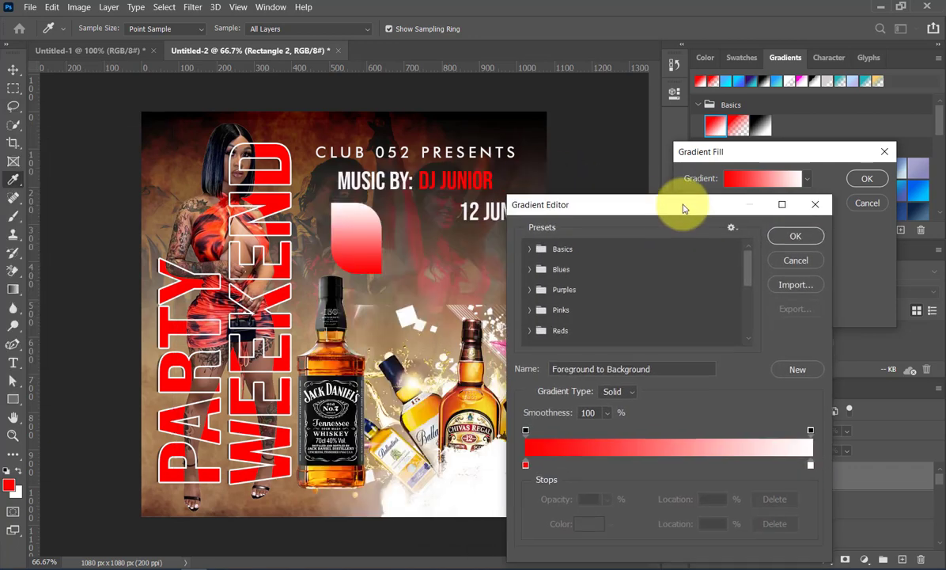
drag(682, 205, 712, 194)
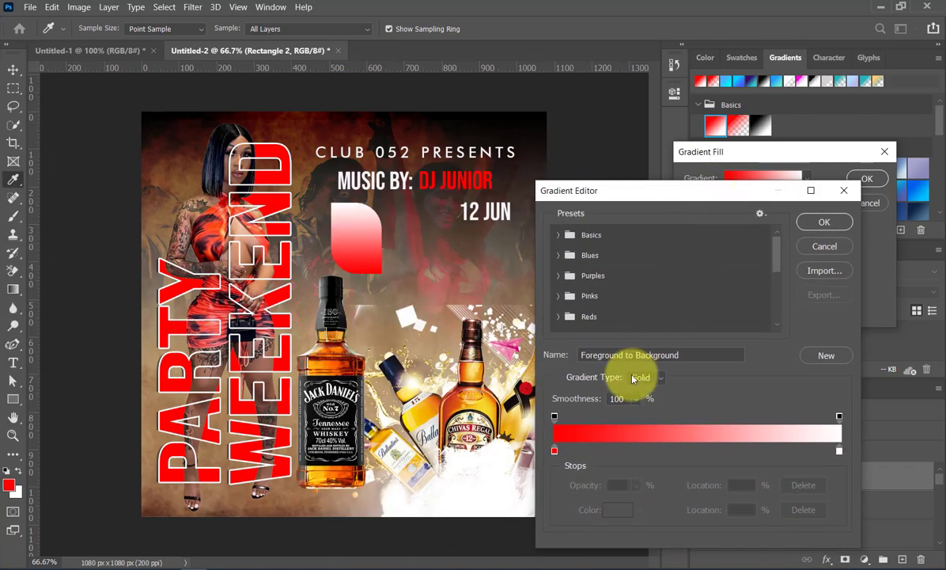
- Set the gradient's red colour stop to dark red 7f0101
double_click(554, 451)
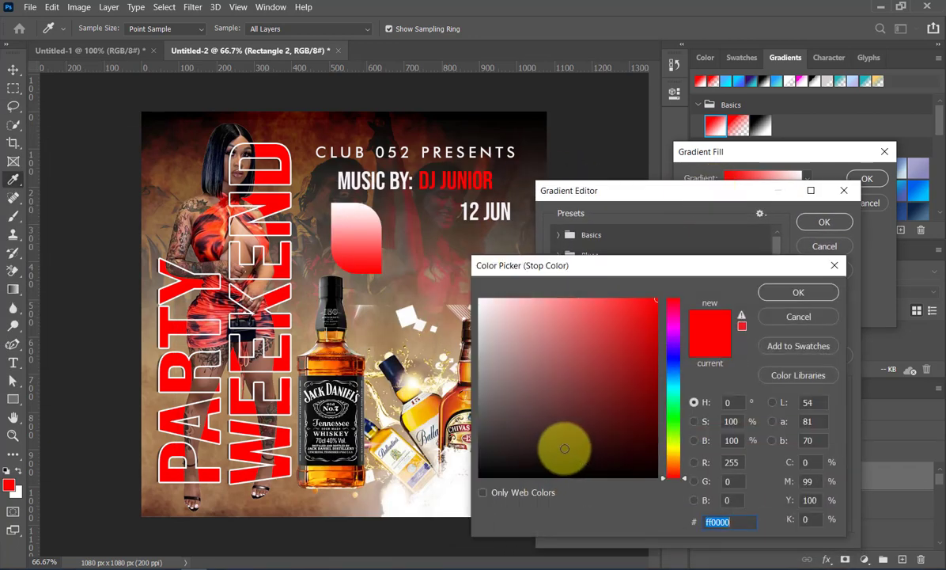
click(651, 434)
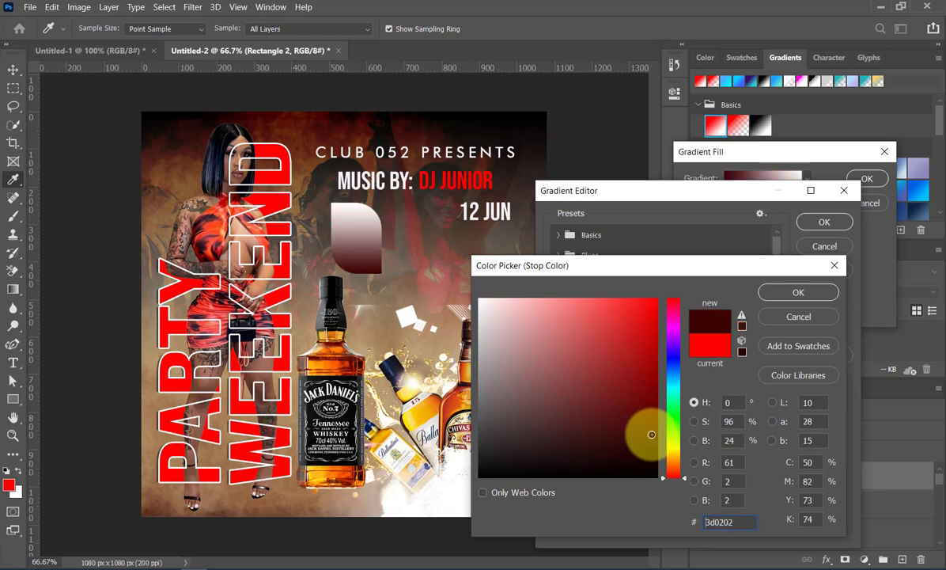
click(656, 411)
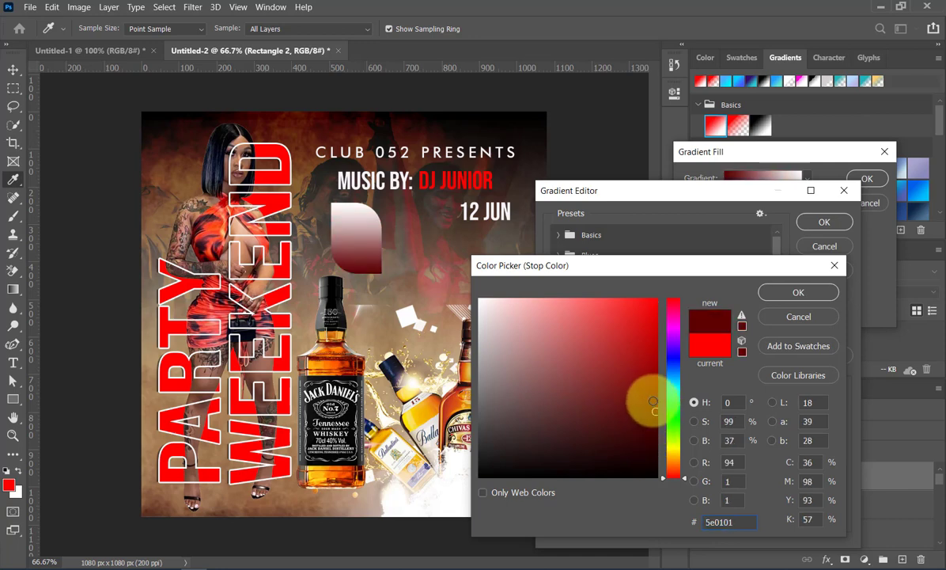
click(653, 401)
click(624, 395)
click(656, 388)
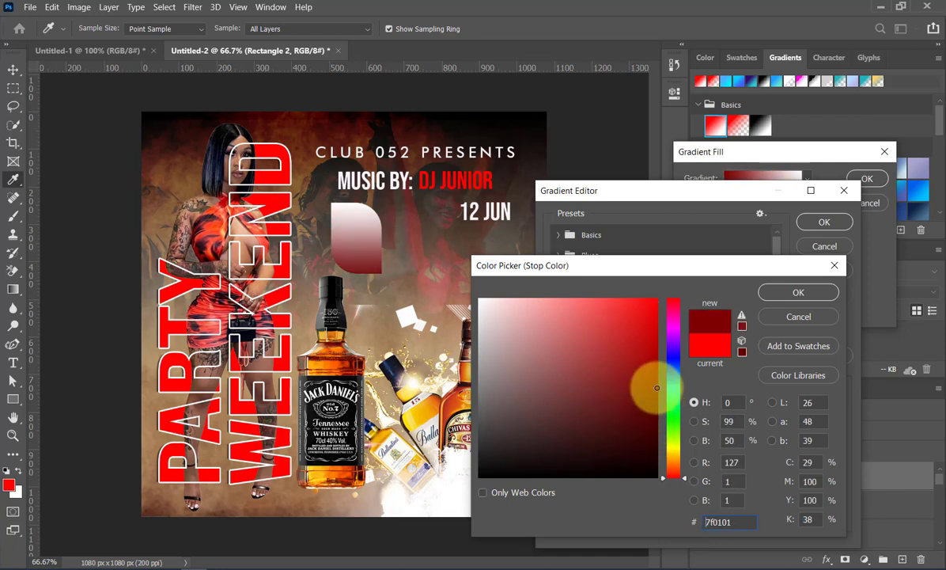
click(798, 292)
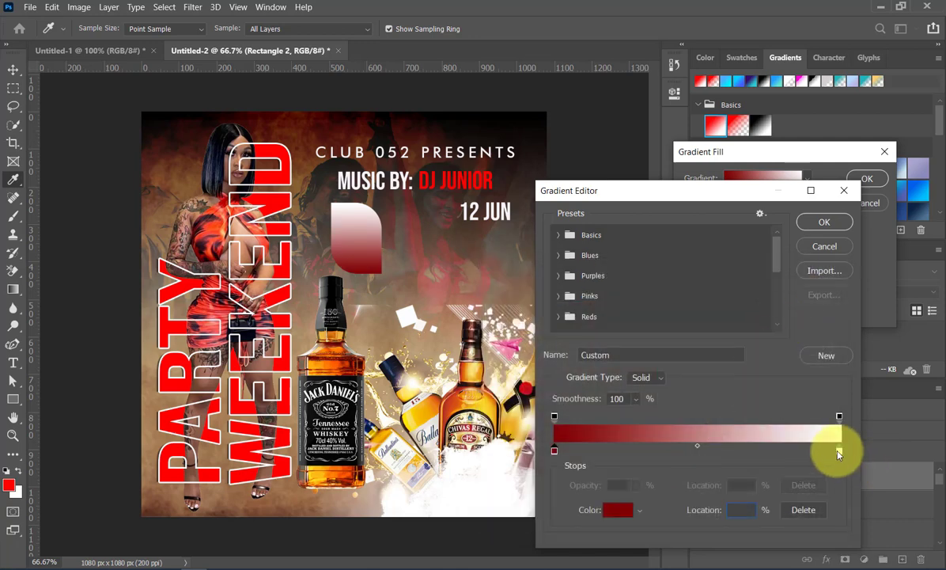
- Change the gradient's white colour stop to pure red ff0000
double_click(840, 453)
drag(649, 311, 651, 298)
mouse_move(585, 302)
mouse_down()
mouse_move(562, 299)
mouse_move(577, 299)
mouse_up()
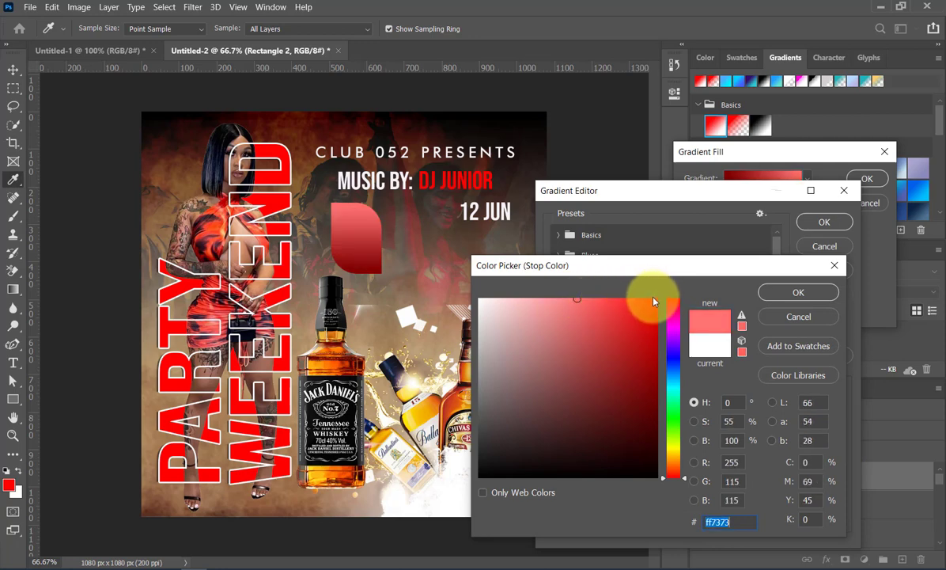
drag(651, 297, 672, 290)
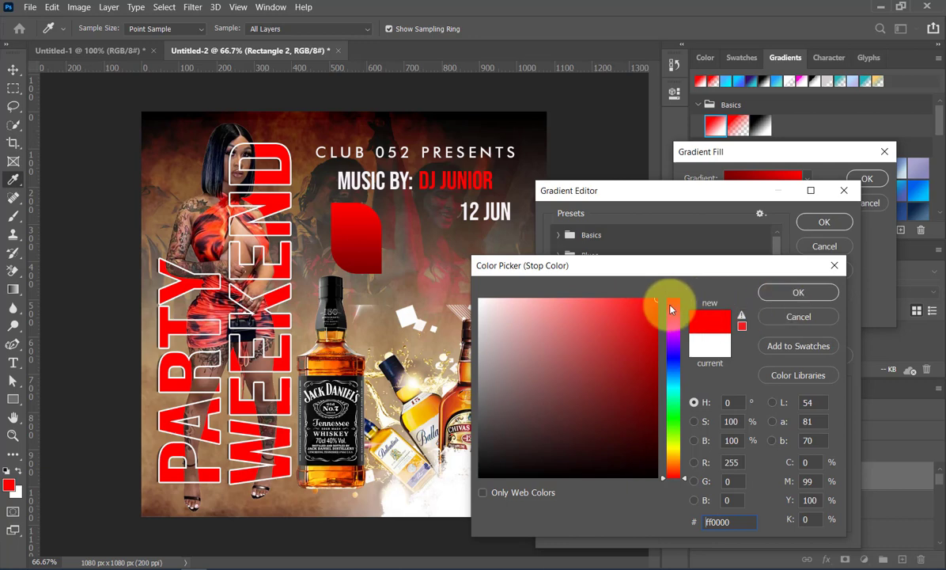
click(786, 295)
- Darken the gradient's starting colour stop to 370303 and apply the edited gradient to the shape
double_click(555, 453)
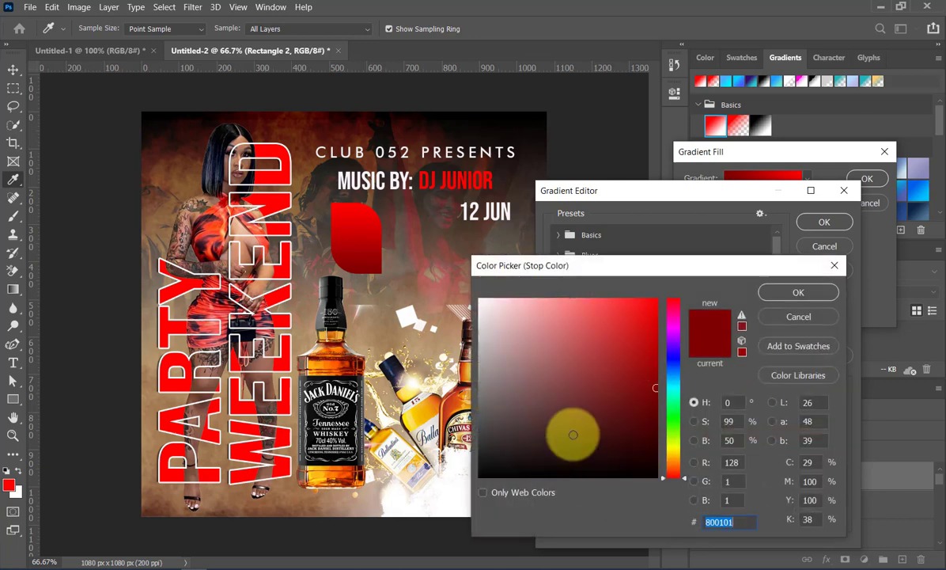
click(645, 430)
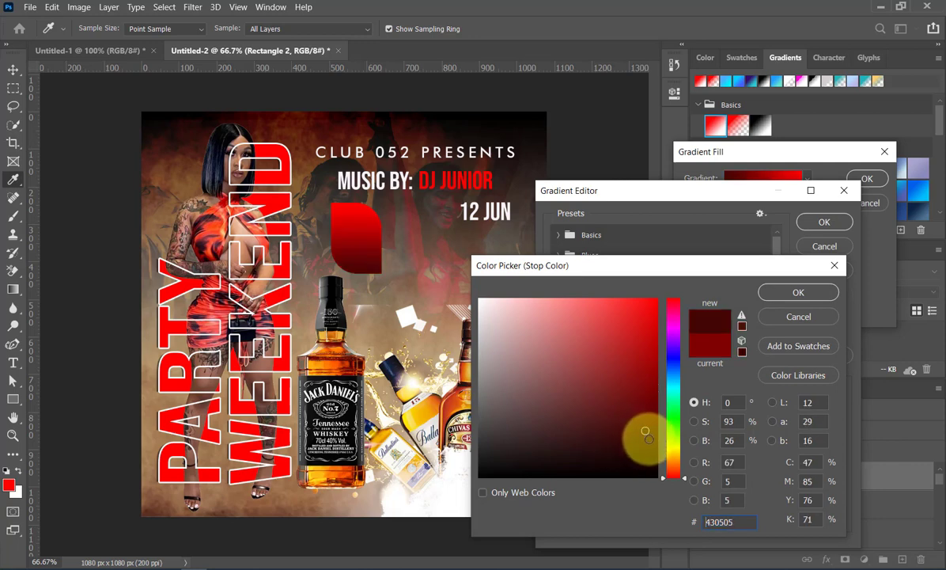
click(648, 438)
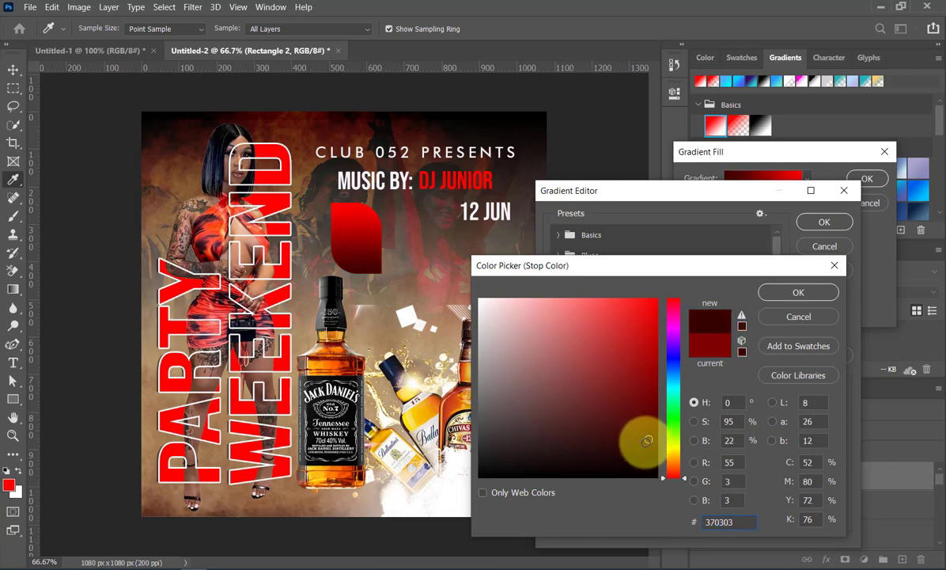
click(803, 295)
click(840, 221)
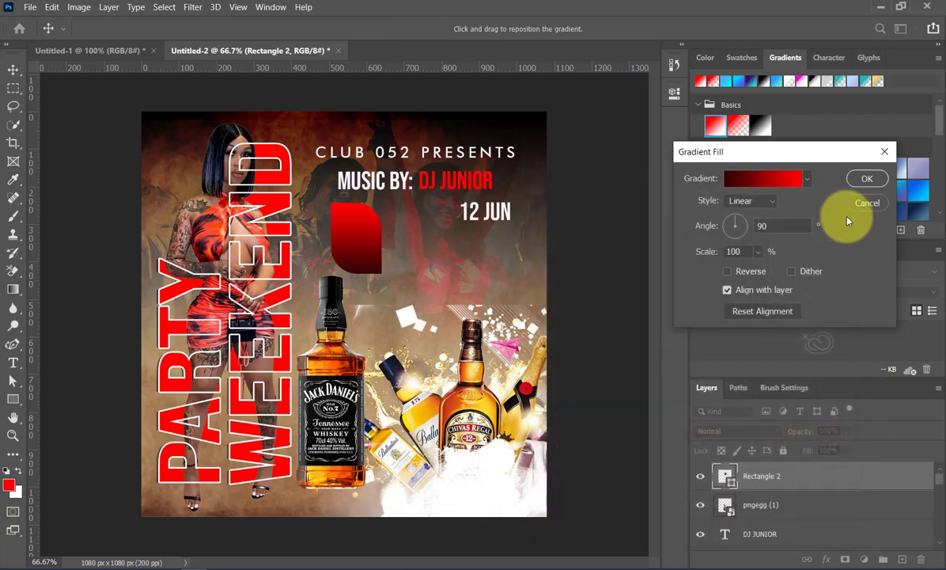
click(866, 179)
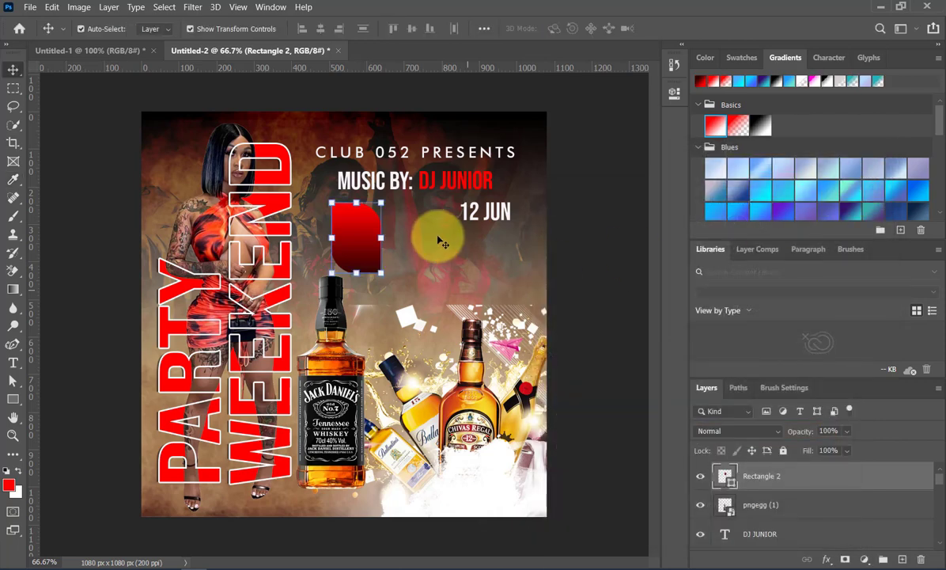
- Duplicate the gradient-filled shape, offsetting the copy slightly to the left and down from the original
click(83, 237)
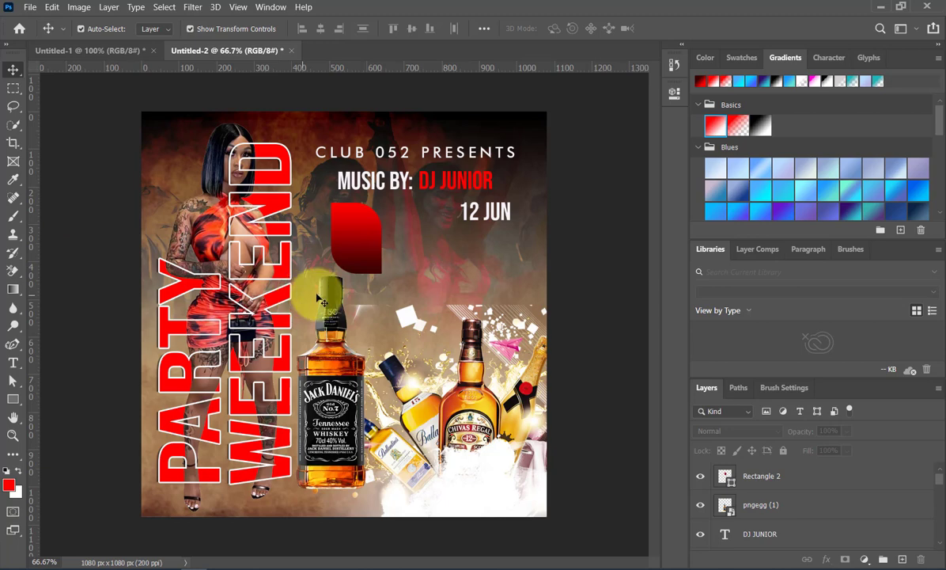
click(355, 241)
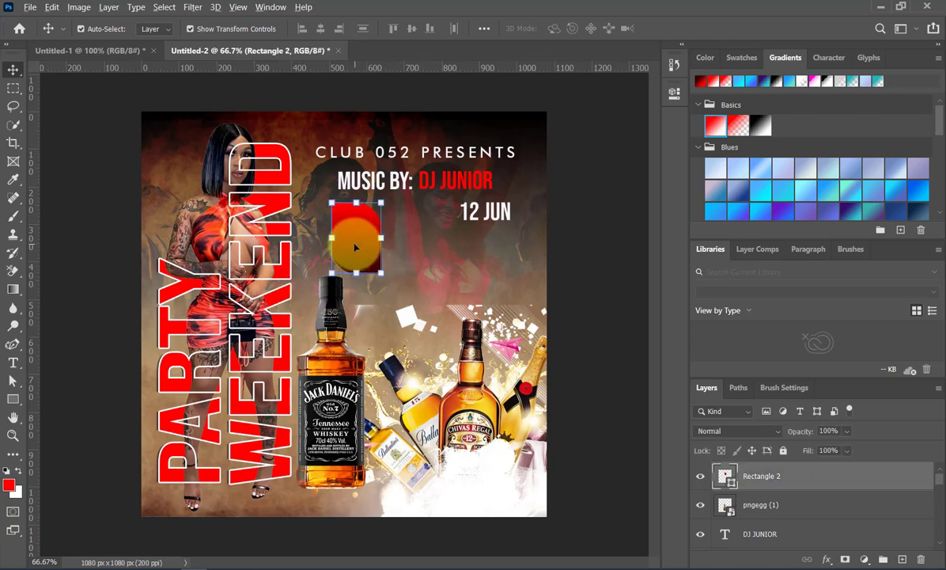
alt+drag(355, 248, 348, 250)
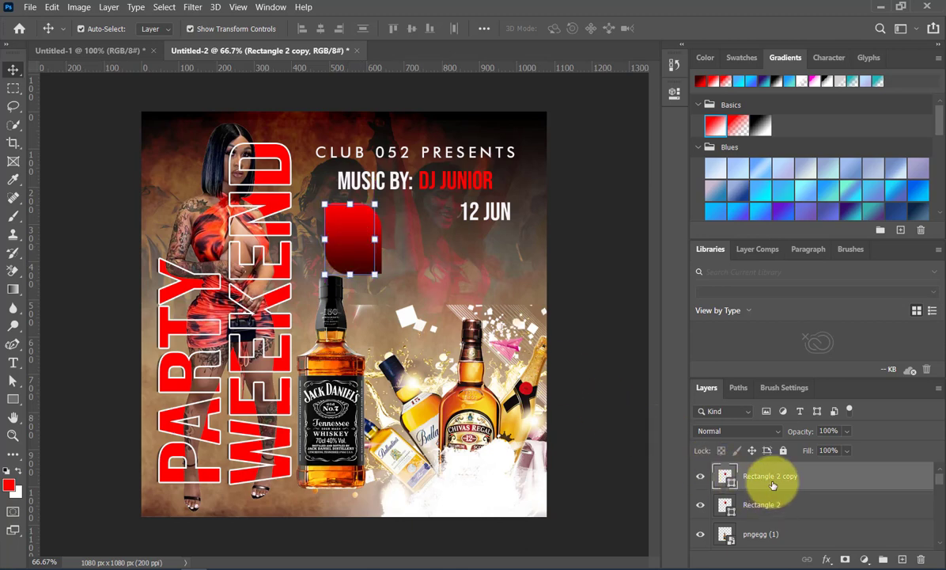
- Move the offset badge copy's layer beneath the original red gradient shape and recolour the copy white
drag(775, 478, 776, 513)
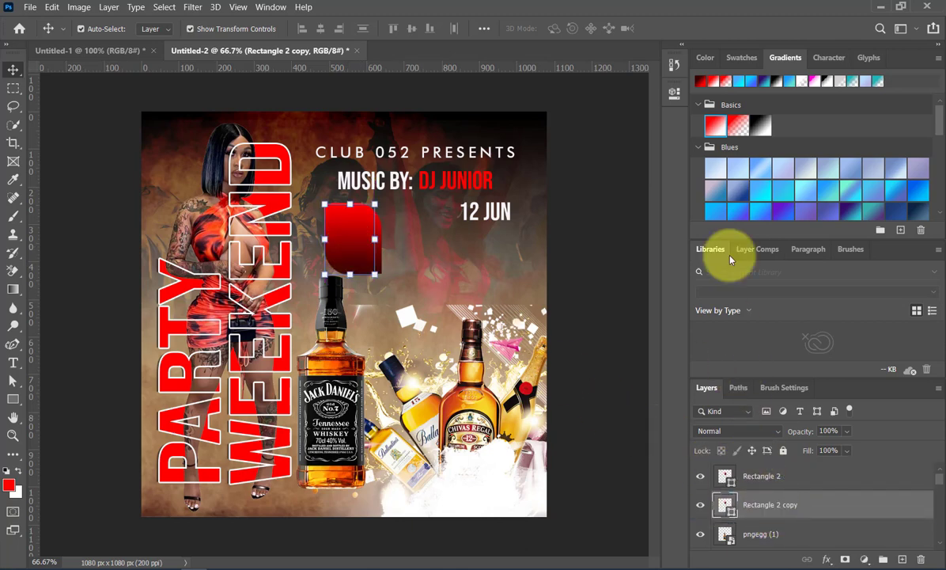
click(740, 57)
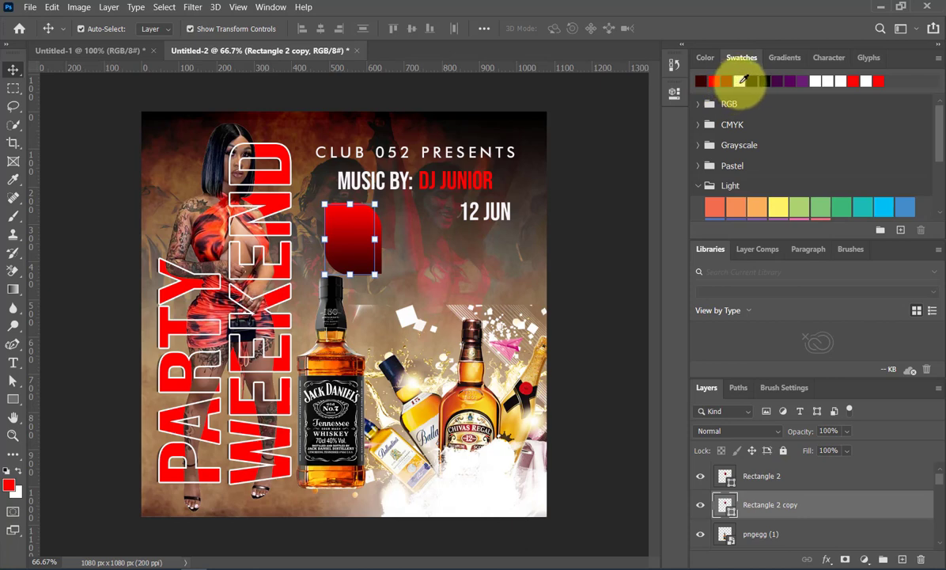
click(699, 80)
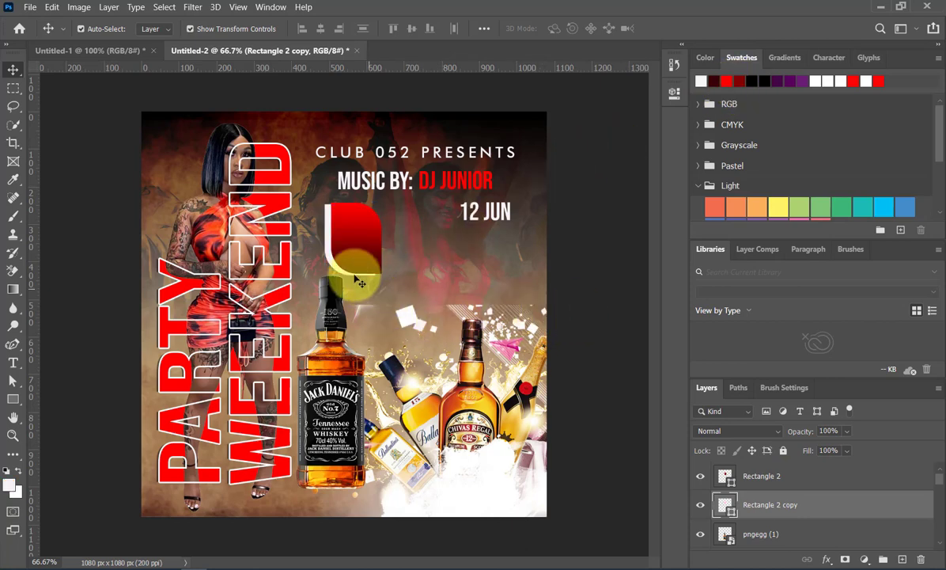
click(342, 198)
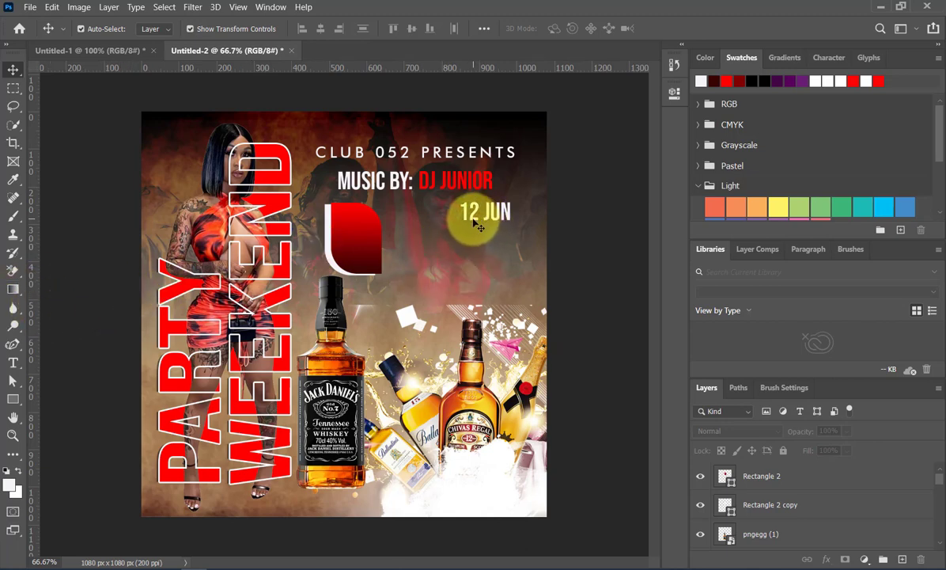
- Scale the 12 JUN text up to about 248% and position it directly beside the red gradient badge
drag(475, 226, 491, 203)
key(ctrl+t)
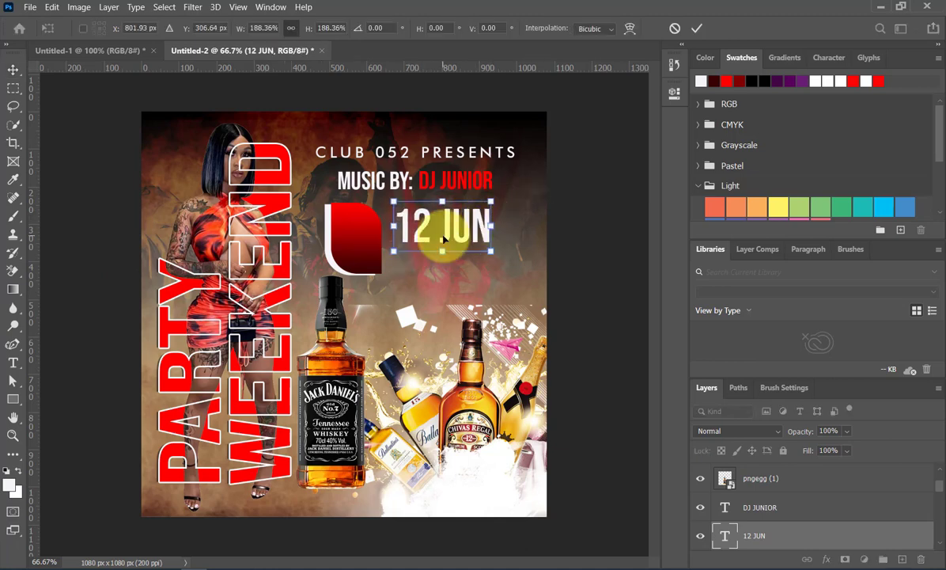
drag(445, 239, 434, 251)
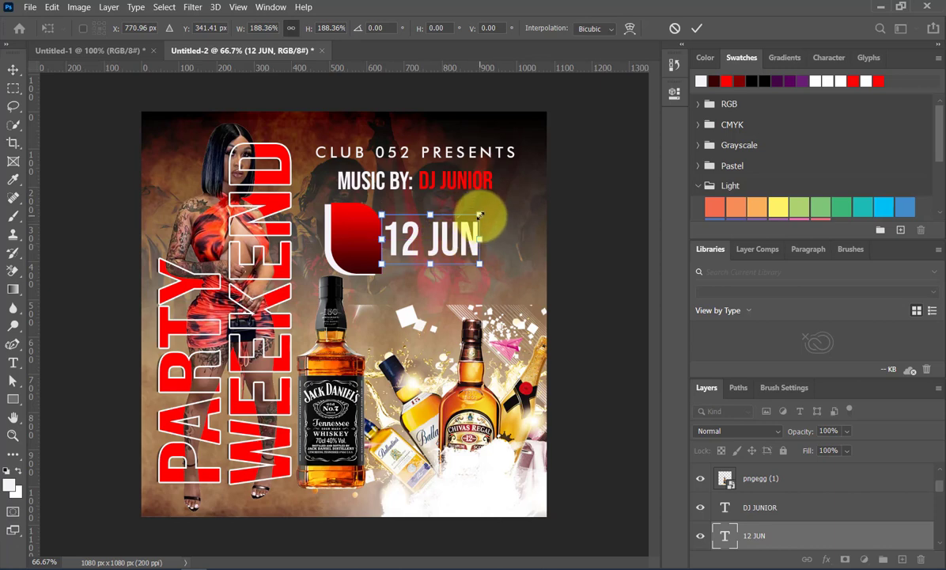
drag(480, 214, 494, 208)
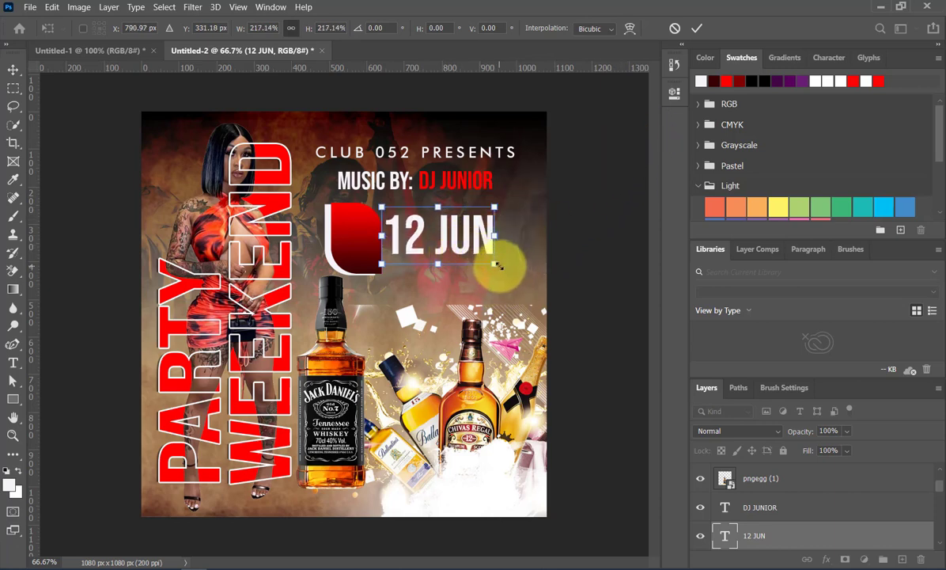
drag(497, 265, 511, 271)
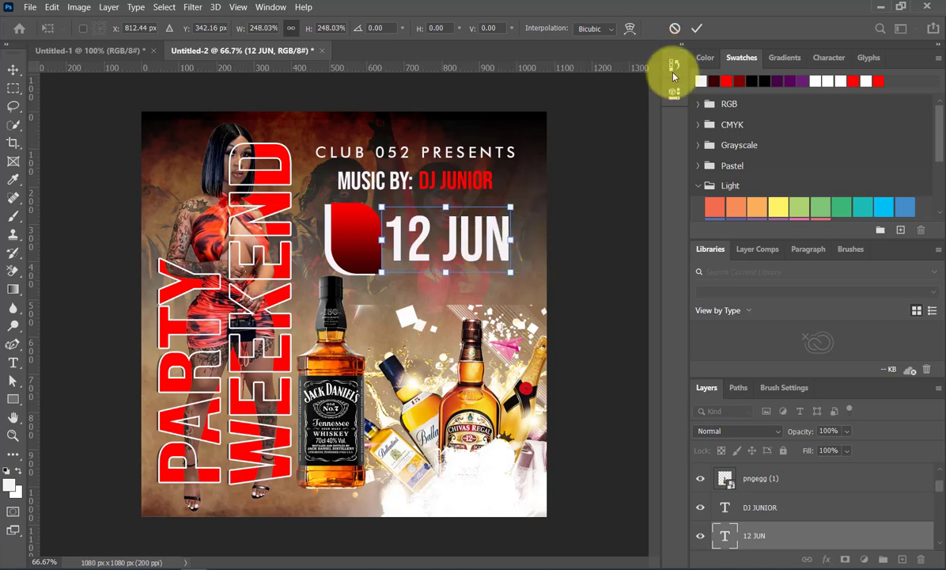
click(695, 29)
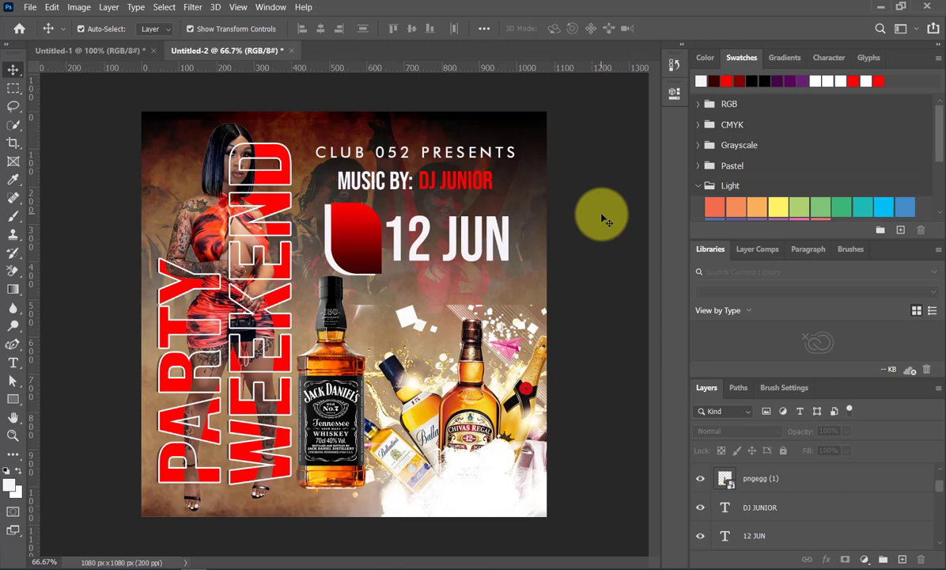
- Add a white 6PM text in Bebas Neue Regular, 36 pt, just below the 12 JUN date
click(14, 362)
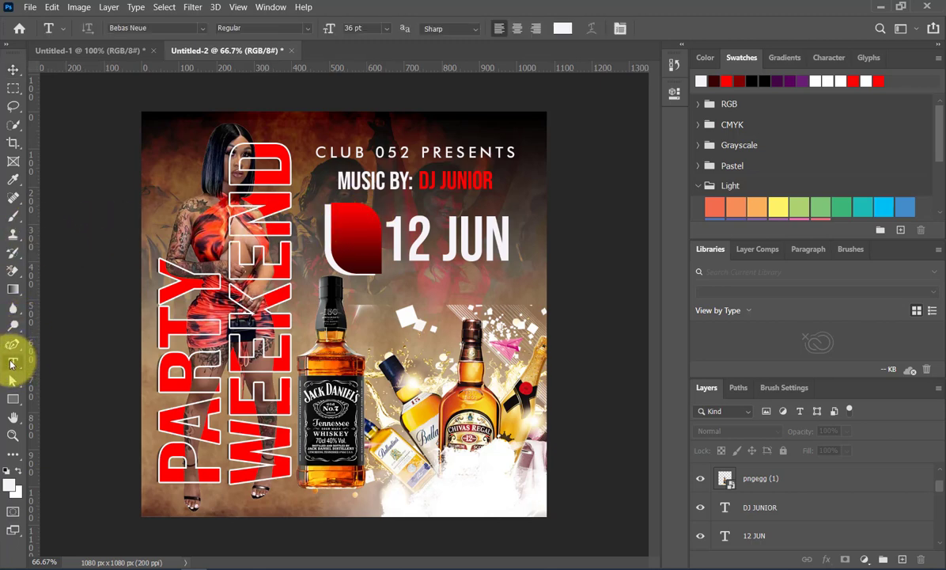
click(421, 287)
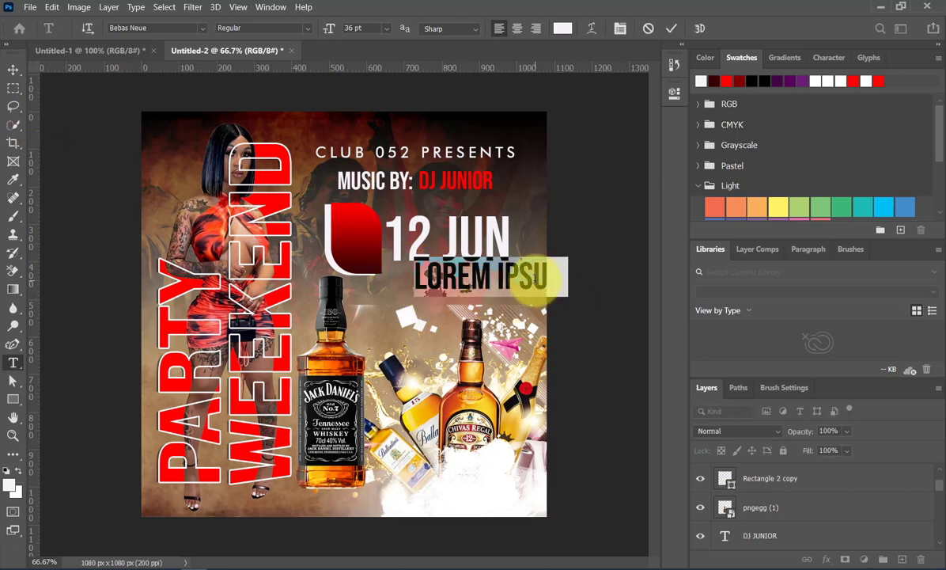
text(6)
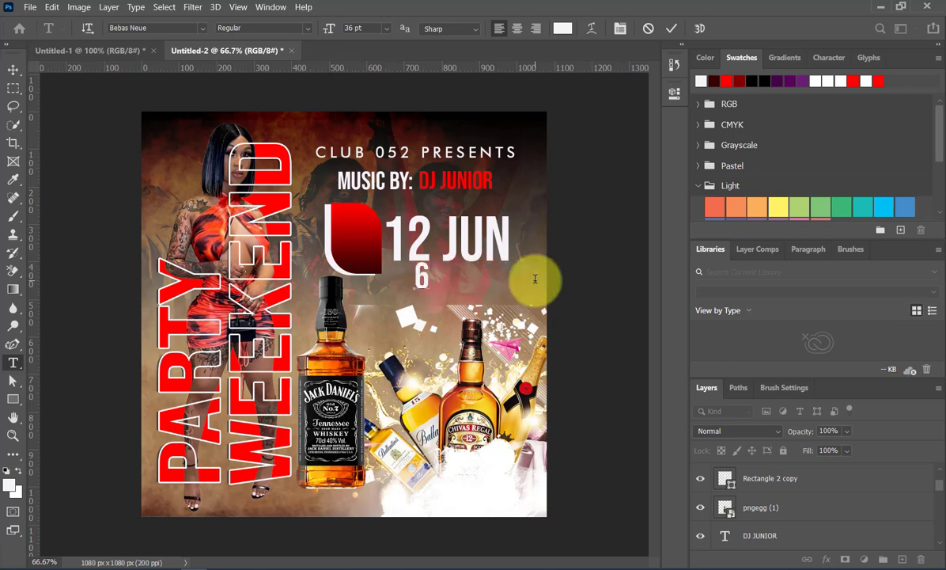
text(PM)
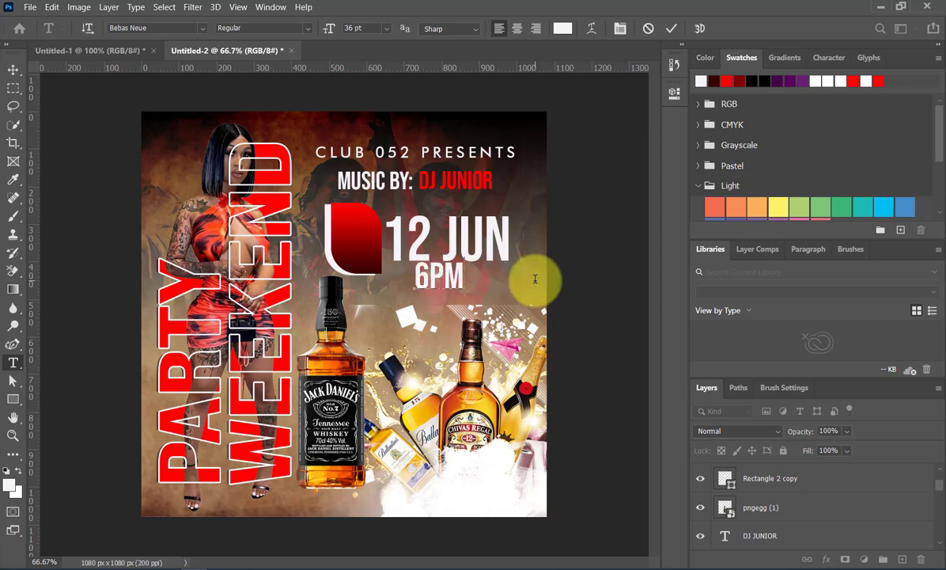
click(674, 30)
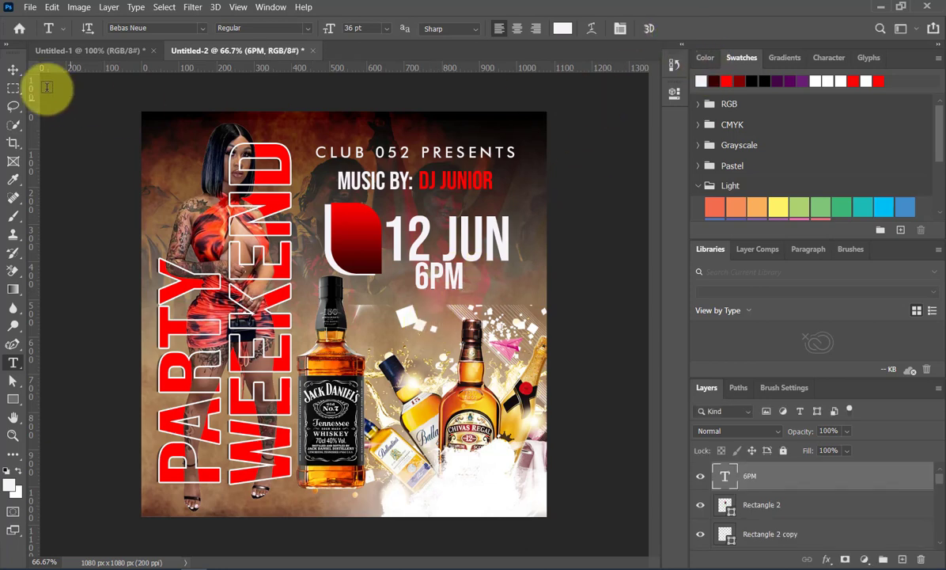
- Scale the 6PM text to about 79% and centre it on the red gradient badge
click(11, 71)
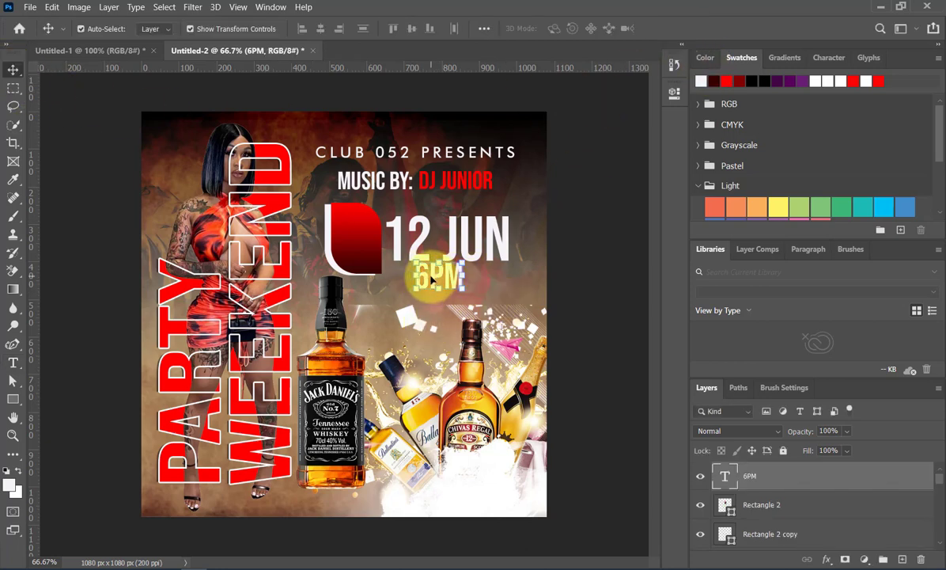
drag(433, 279, 366, 242)
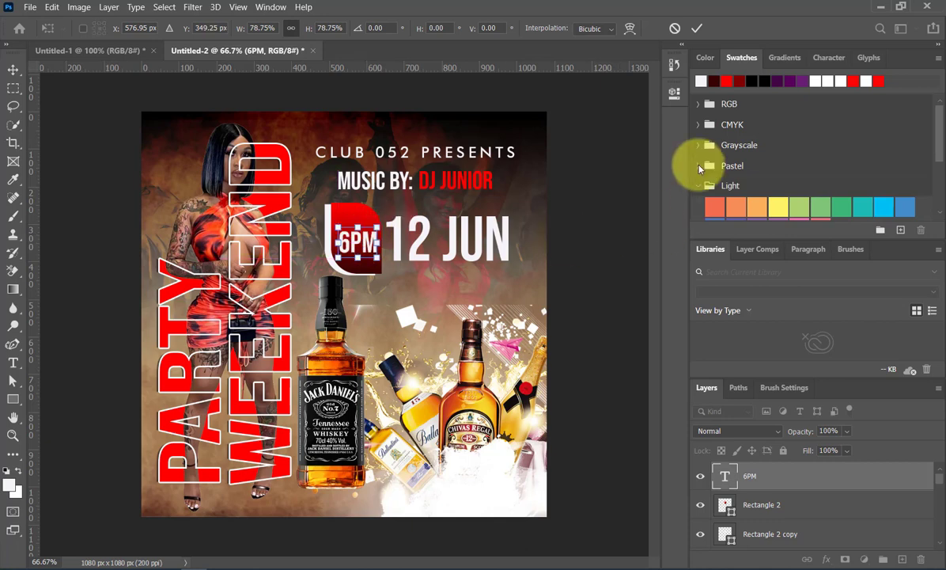
click(696, 29)
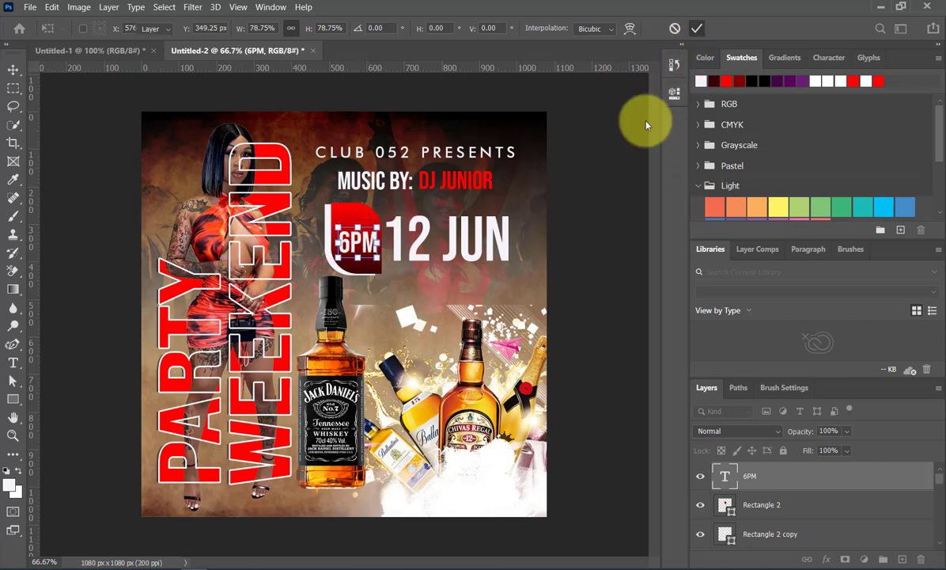
click(356, 251)
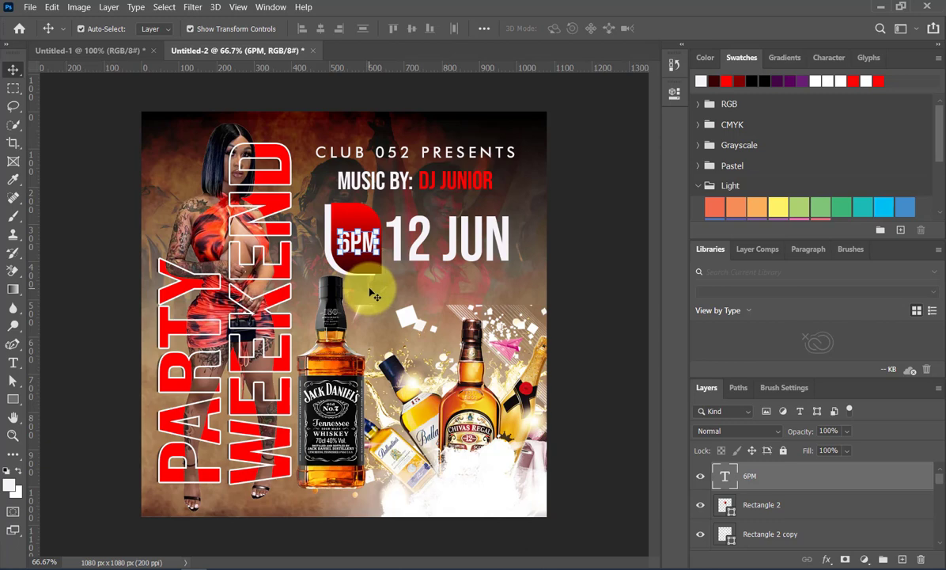
click(599, 297)
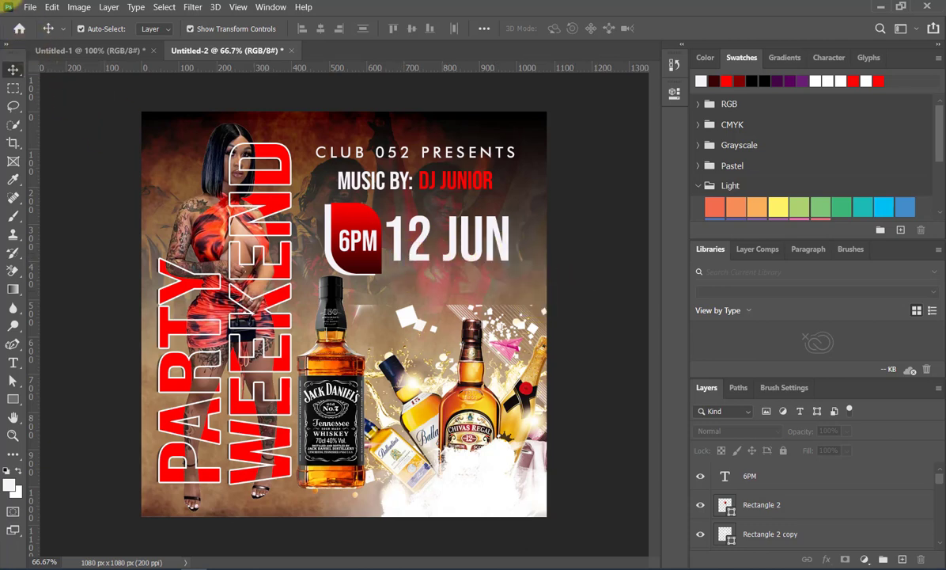
- Embed the pngegg (6) light flare image from the party flyer folder and set its blend mode to Screen
click(29, 8)
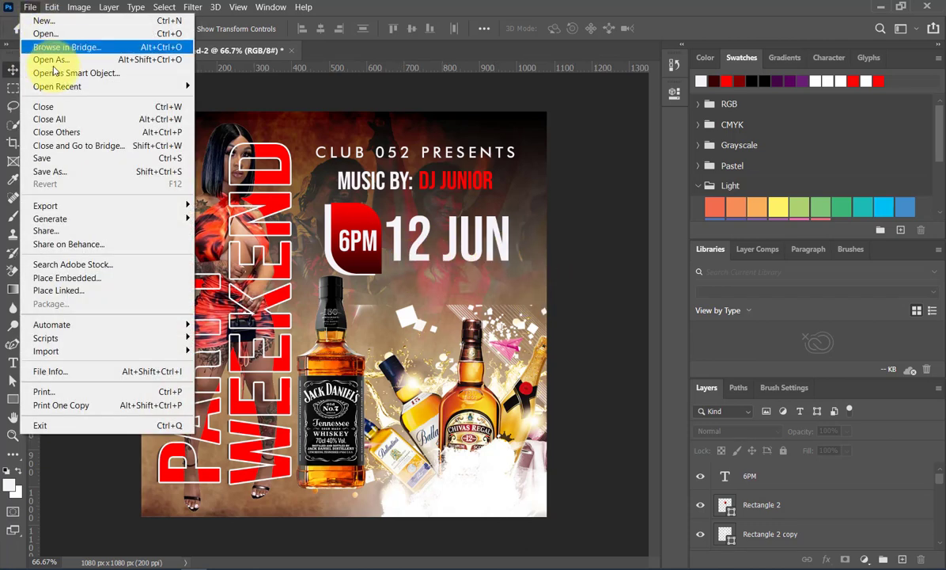
click(68, 279)
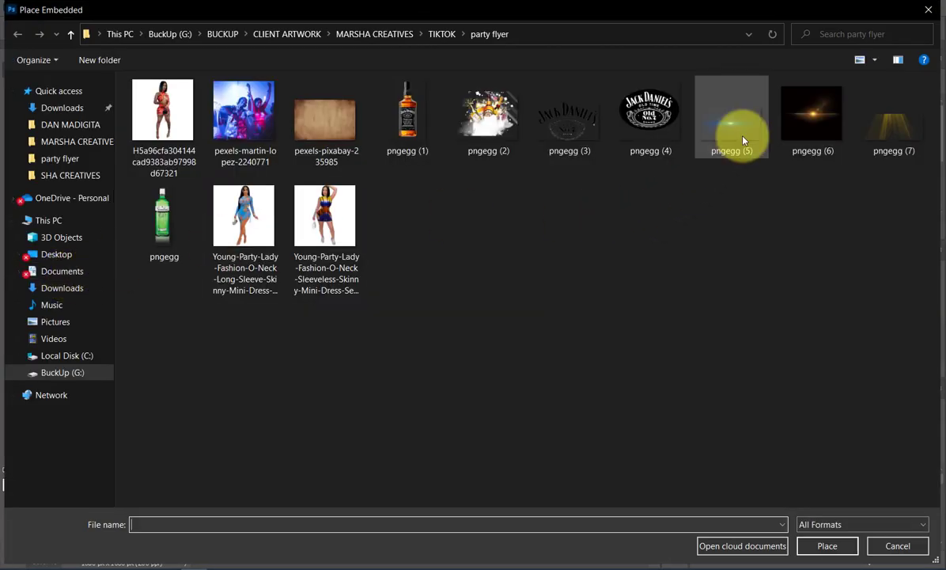
double_click(800, 124)
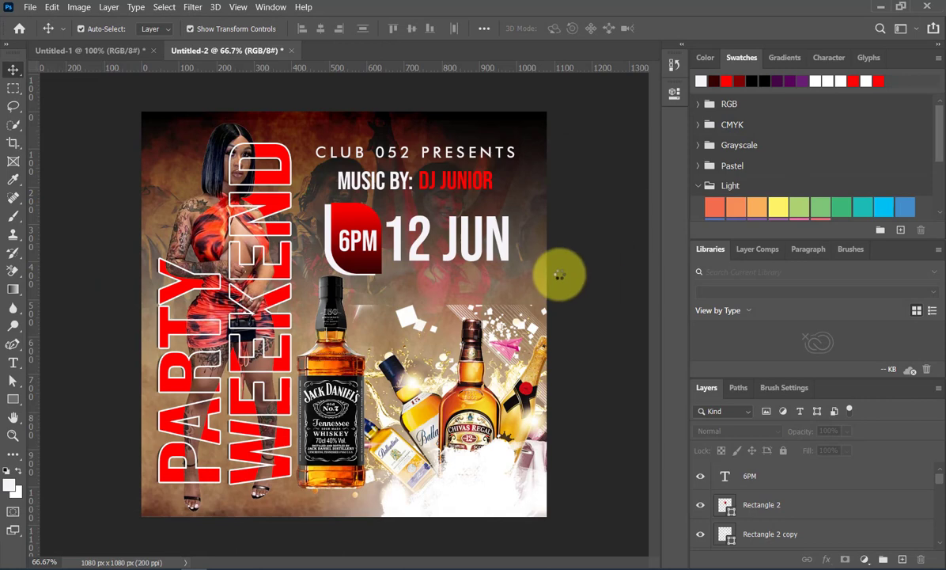
drag(412, 302, 416, 272)
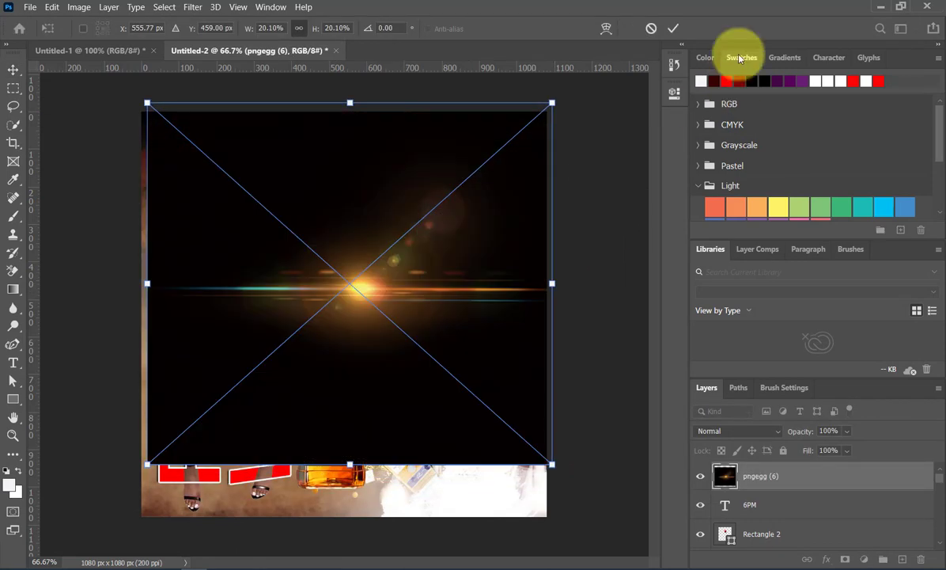
click(673, 30)
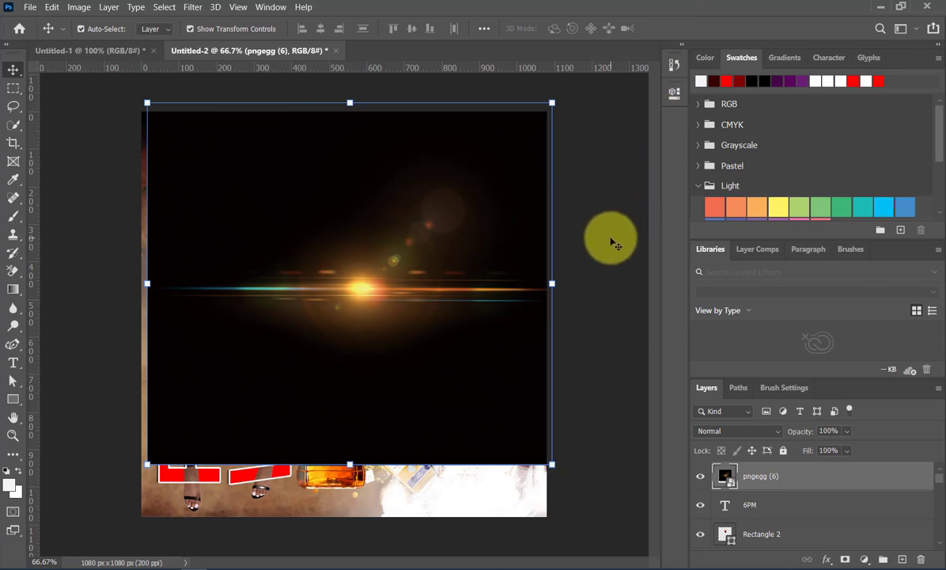
click(776, 434)
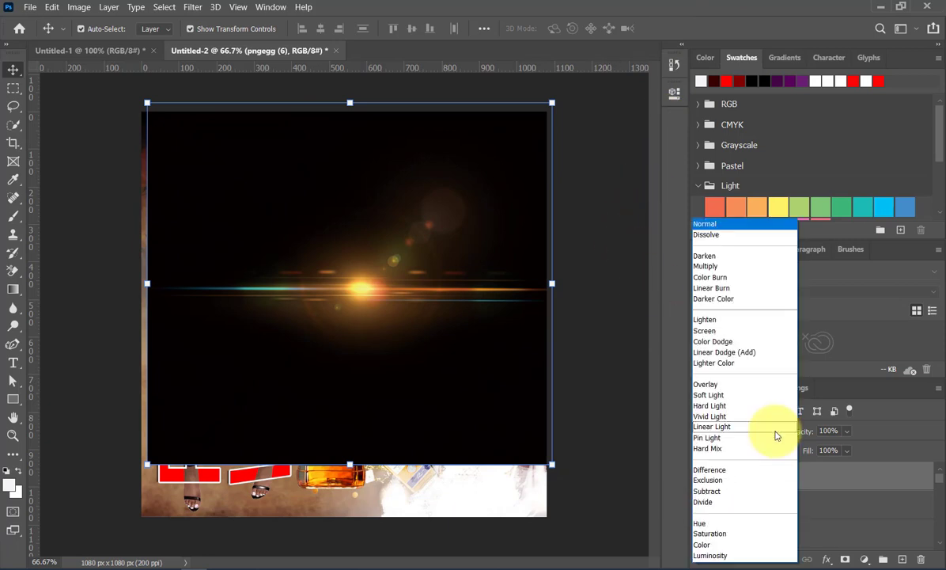
click(718, 332)
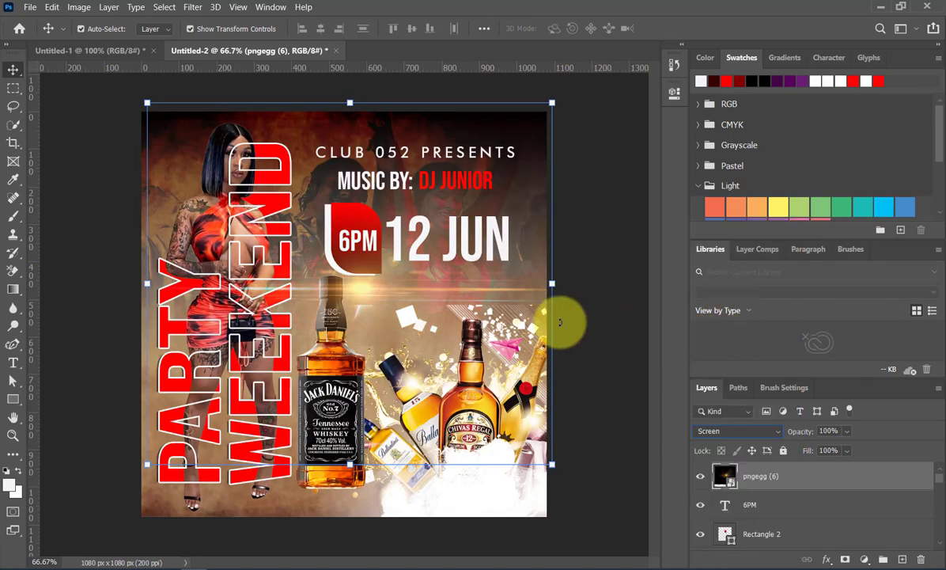
- Position the light flare along the lower edge of 12 JUN and move its layer directly above PARTY WEEKEND
drag(364, 292, 448, 261)
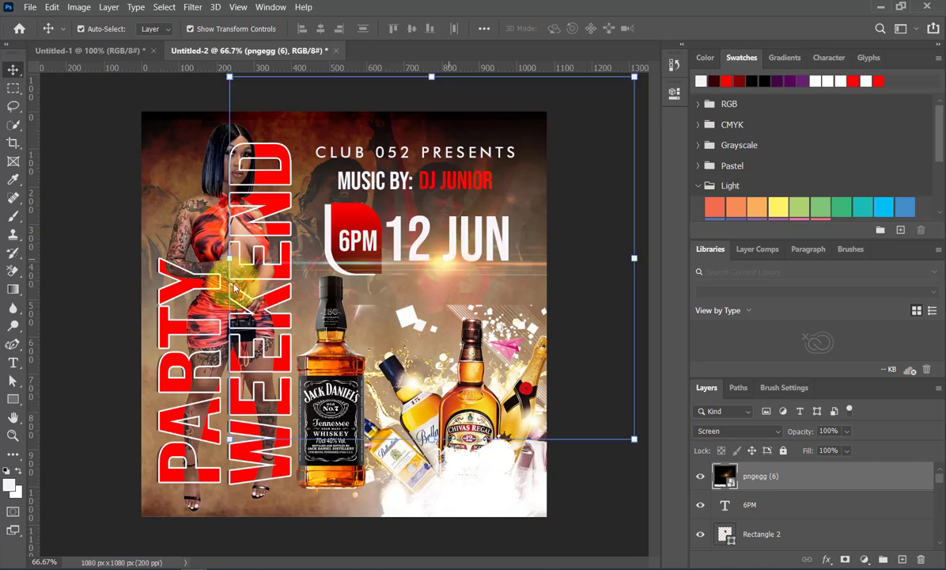
click(108, 267)
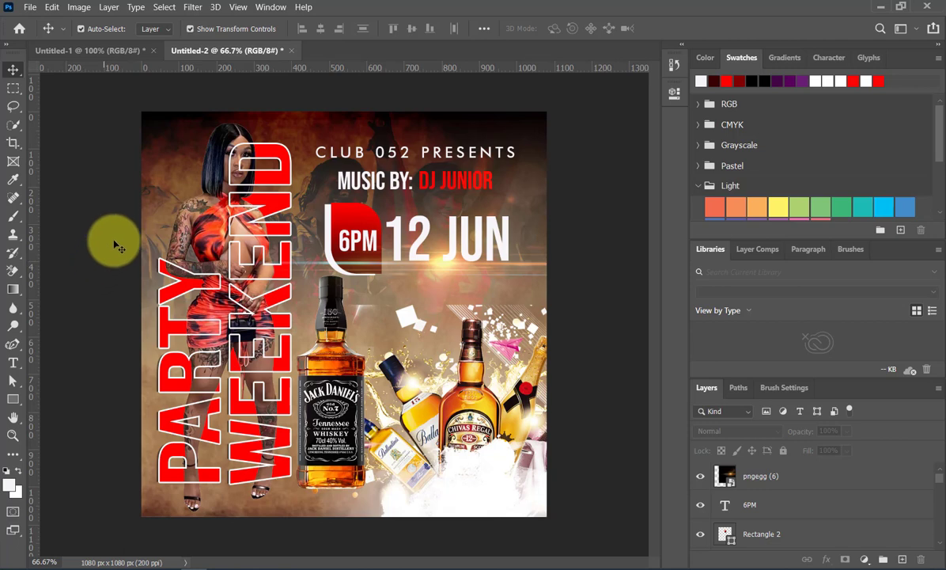
click(458, 237)
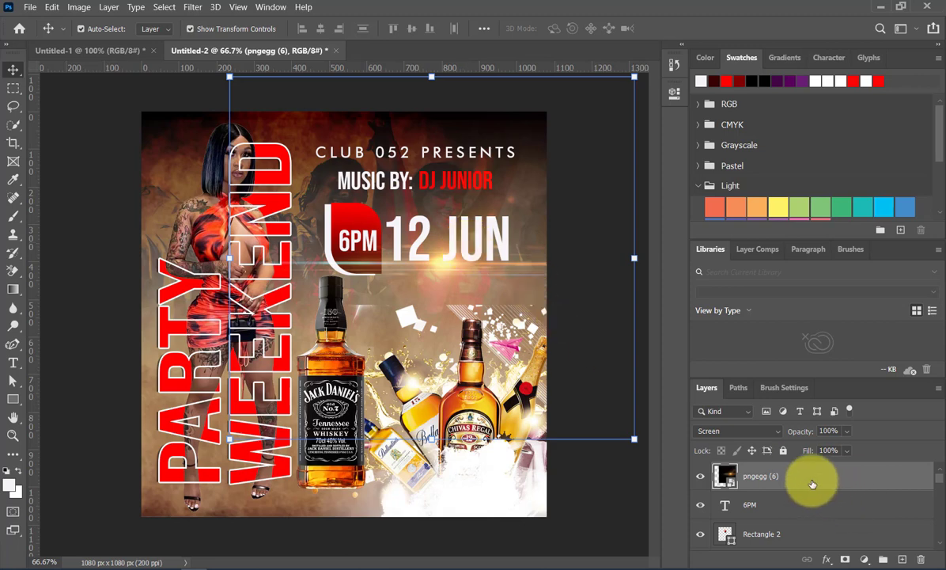
mouse_move(808, 484)
mouse_down()
mouse_move(806, 565)
mouse_move(830, 423)
mouse_move(795, 534)
mouse_move(811, 488)
mouse_up()
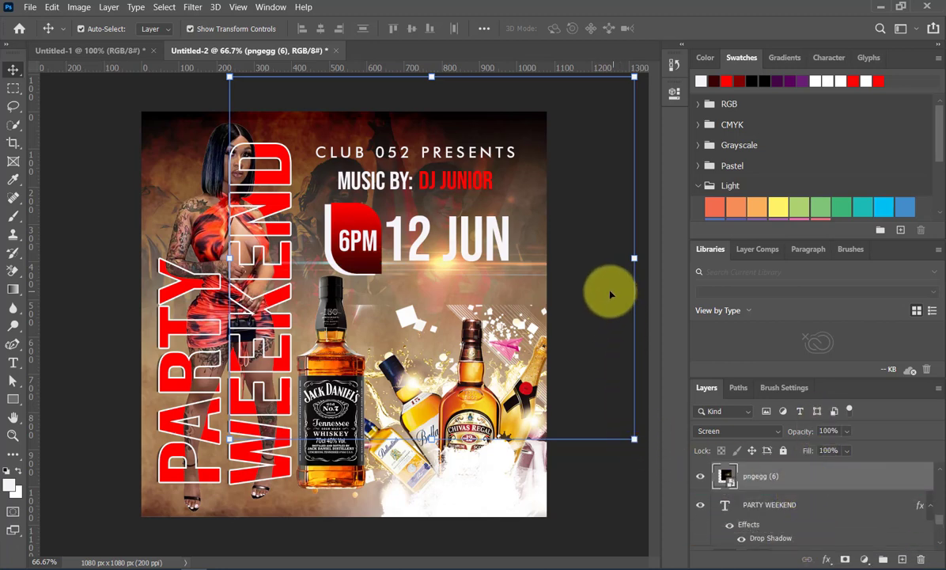
- Apply a black drop shadow to the 12 JUN text with 31% opacity, 0° angle, 8 px distance, 10% spread and 1 px size
click(477, 253)
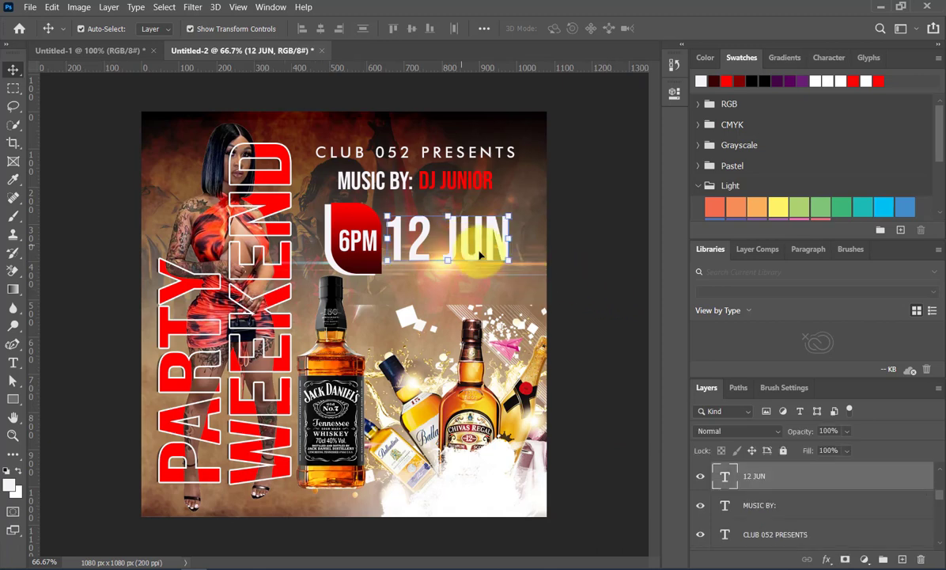
click(828, 560)
click(841, 555)
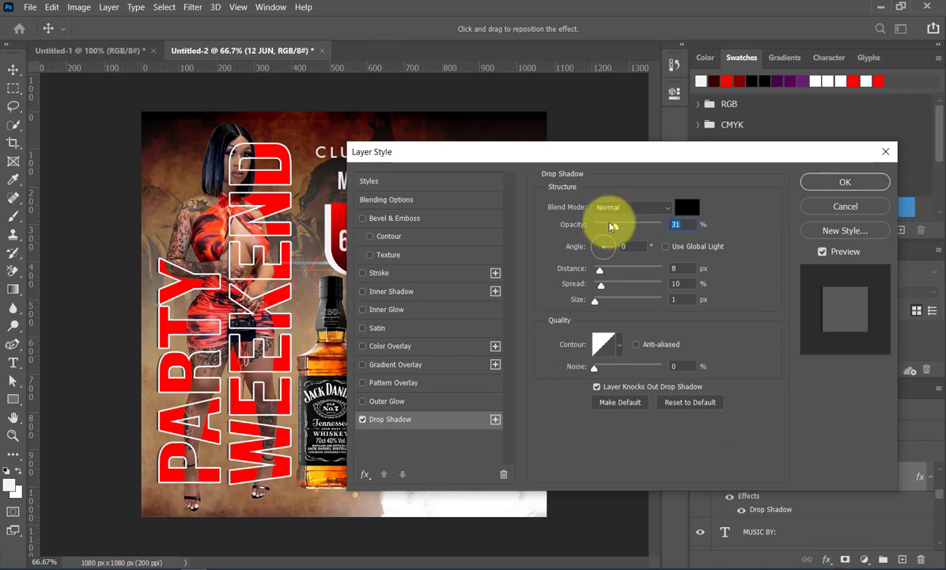
drag(599, 159, 593, 355)
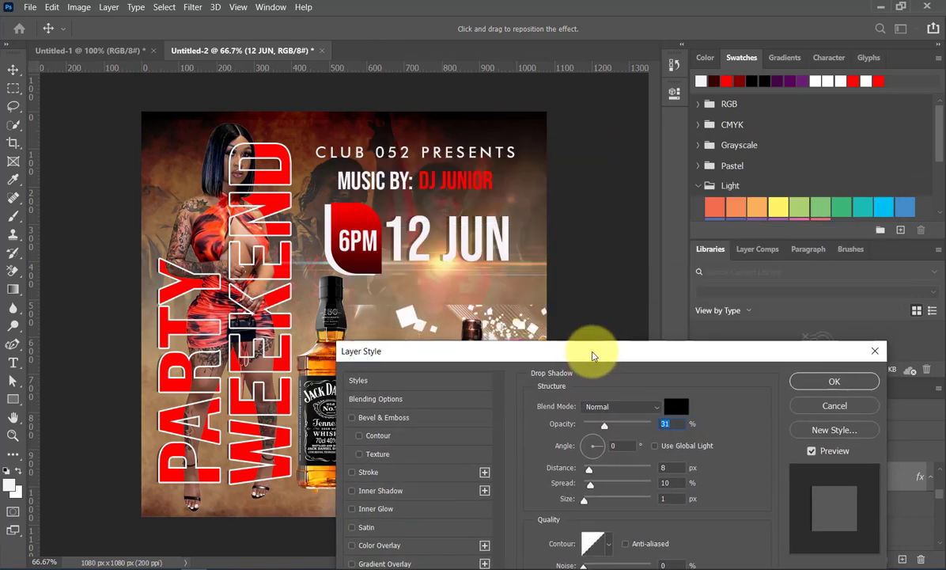
click(824, 385)
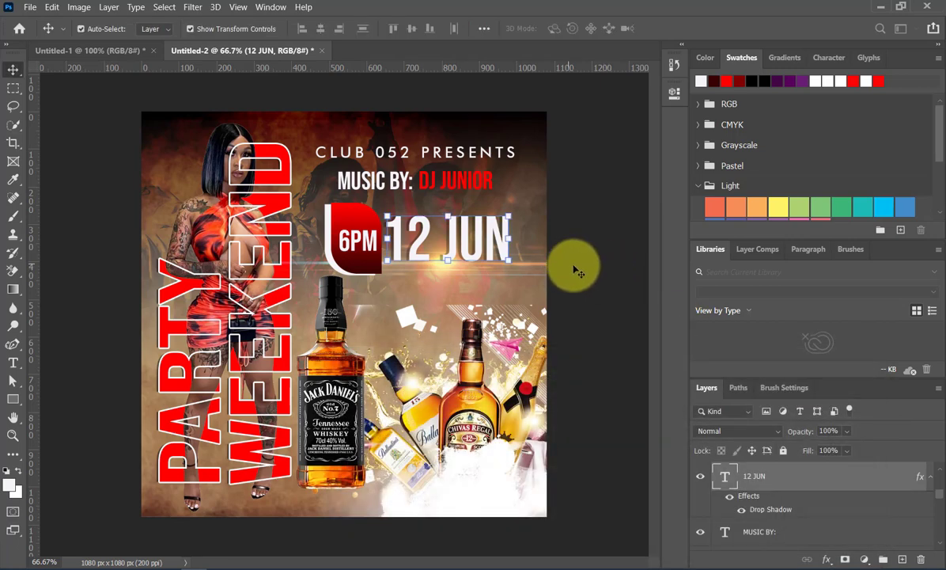
click(578, 271)
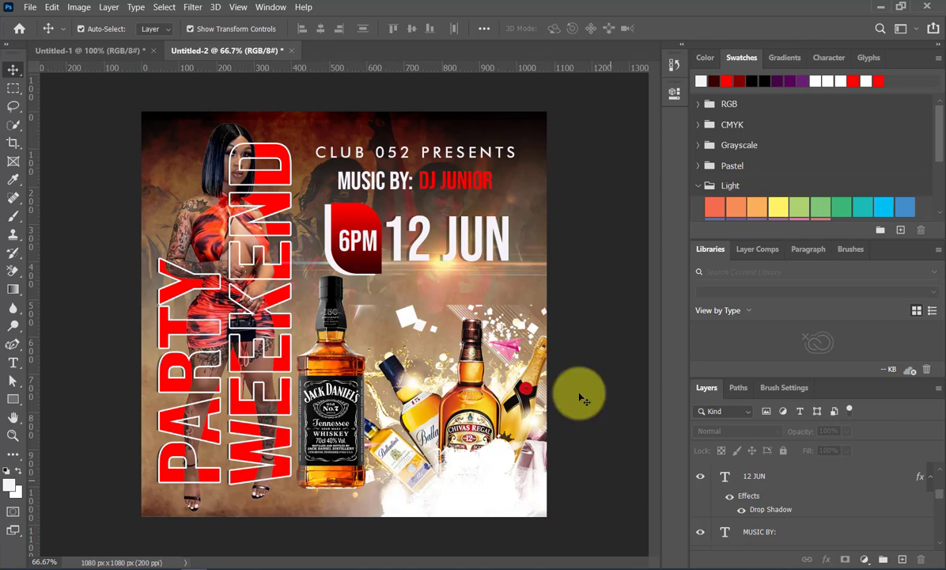
- Duplicate the Rectangle 1 dark overlay layer that shades the flyer's upper part
click(532, 143)
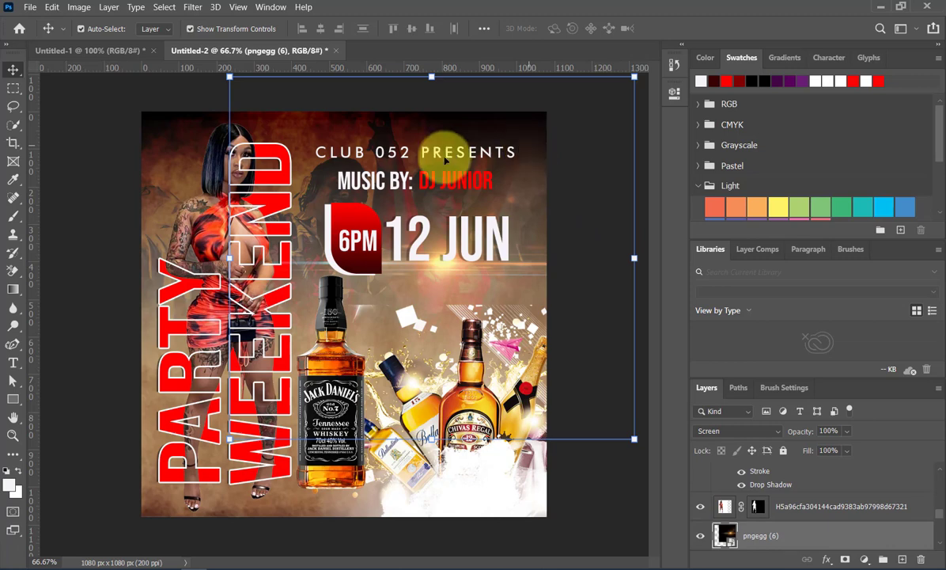
click(178, 148)
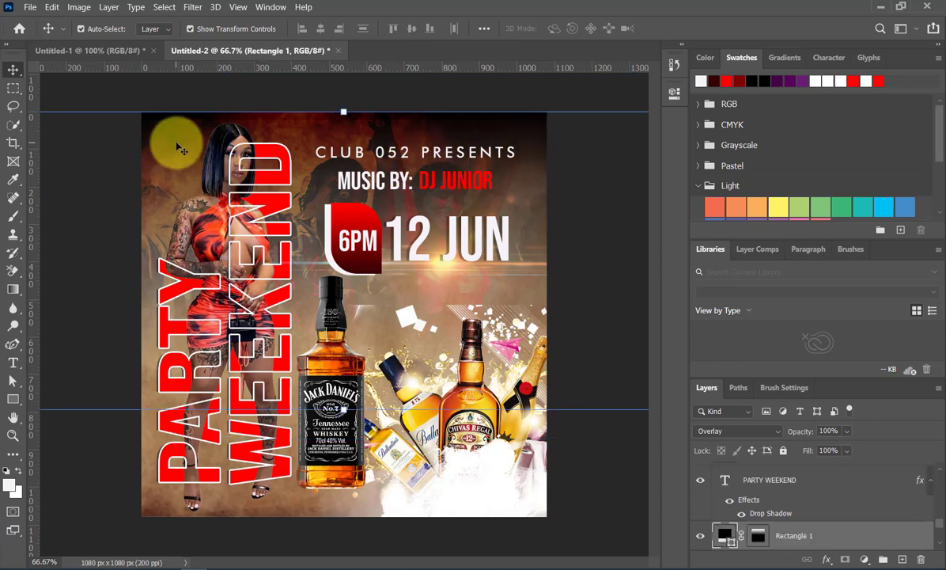
key(ctrl)
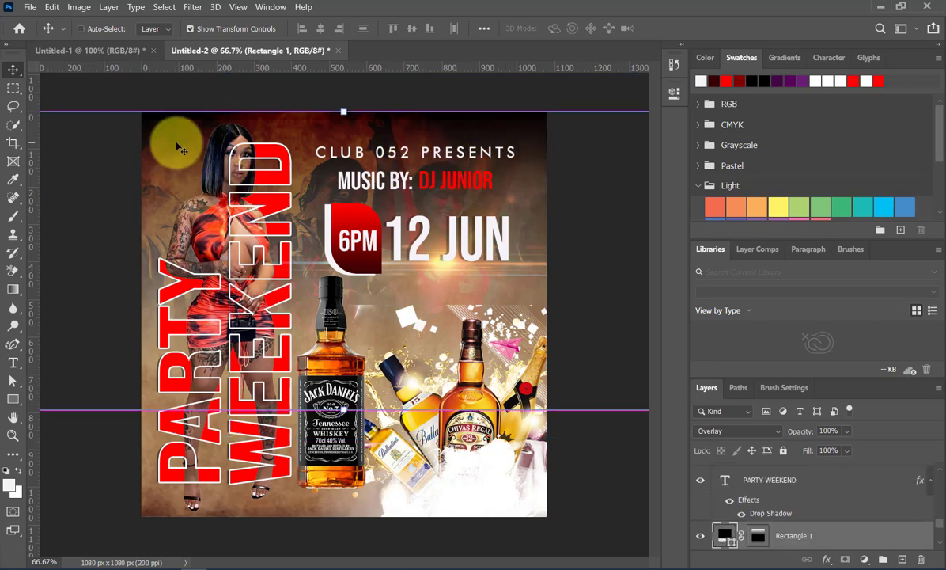
key(ctrl+j)
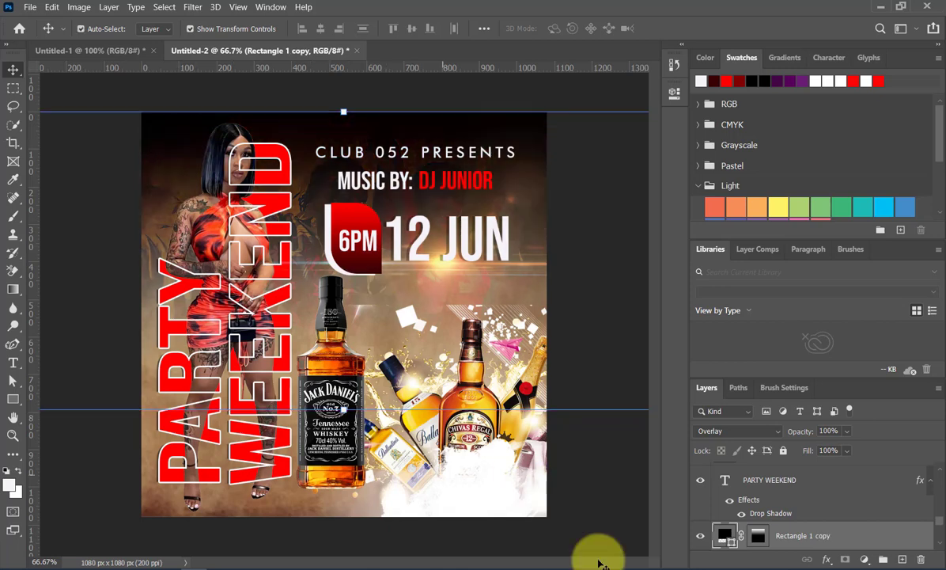
- Rotate the duplicated dark overlay 180° and move it down so that it shades the flyer's lower edge
click(674, 93)
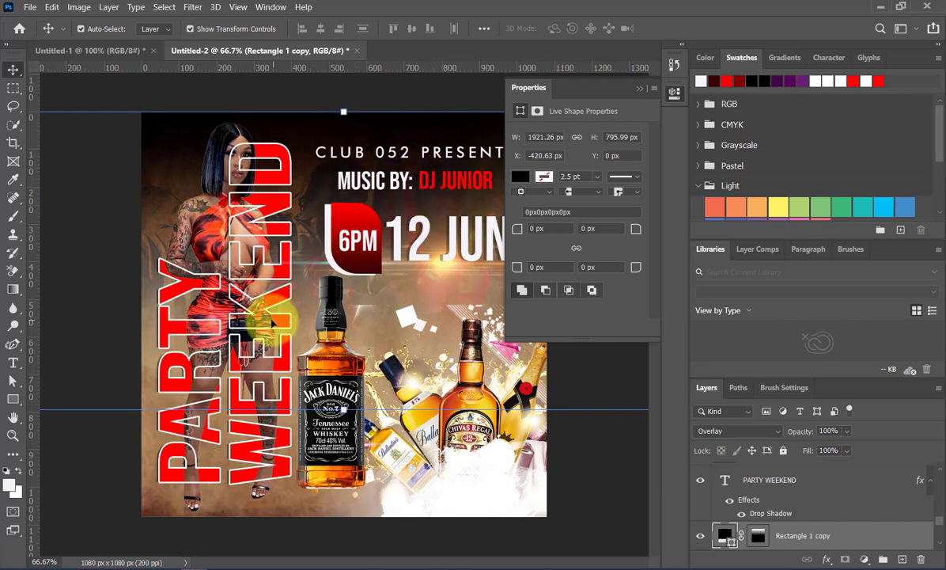
scroll(254, 330, down, 1)
scroll(255, 331, down, 3)
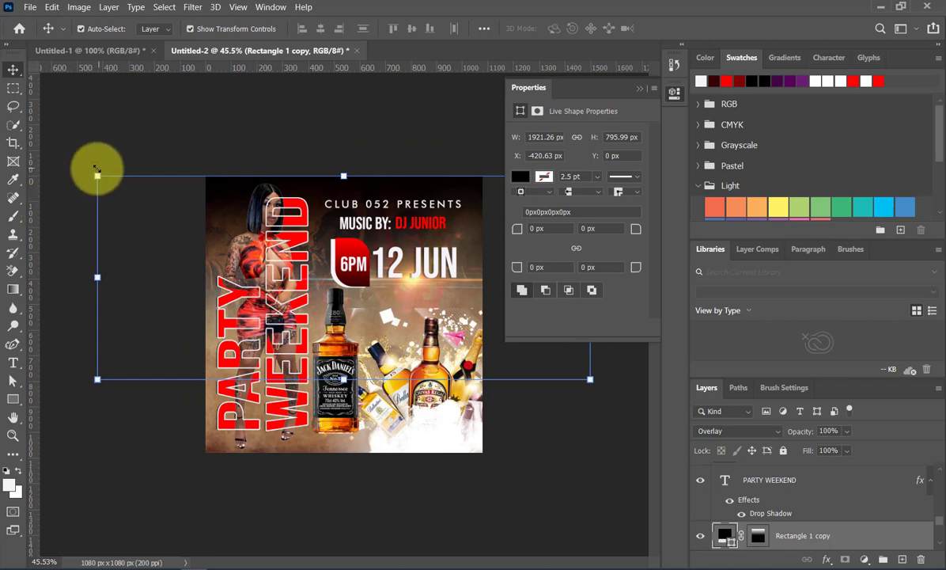
drag(92, 173, 520, 350)
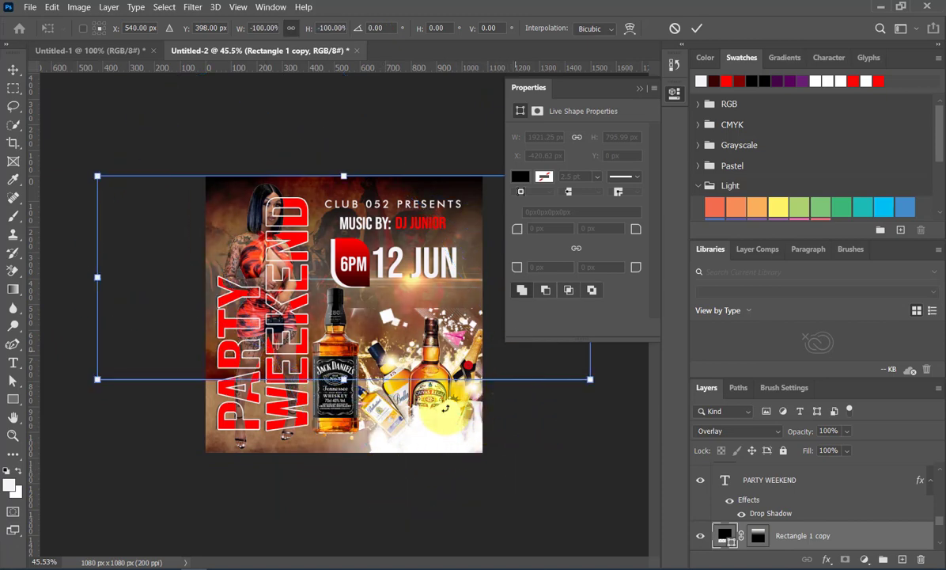
drag(366, 382, 366, 462)
click(639, 90)
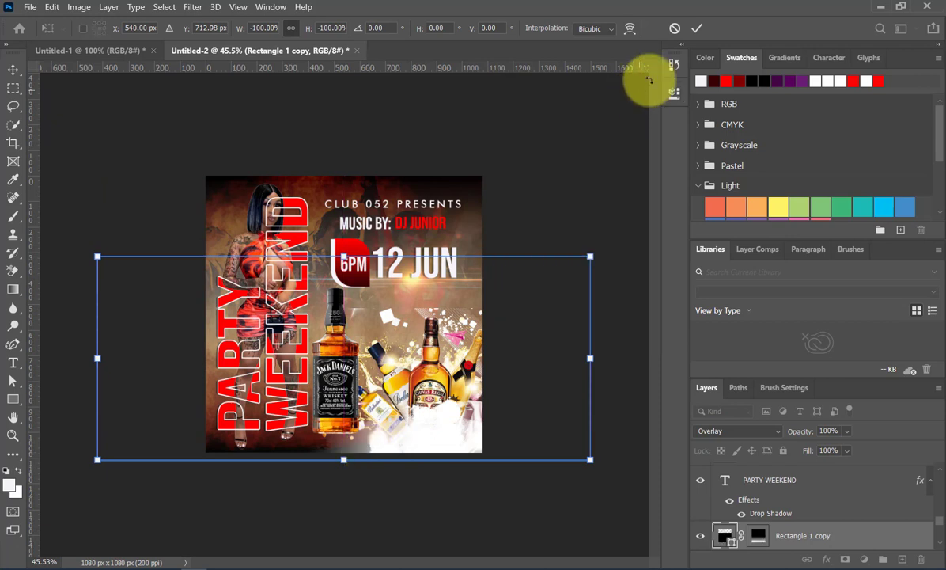
click(603, 187)
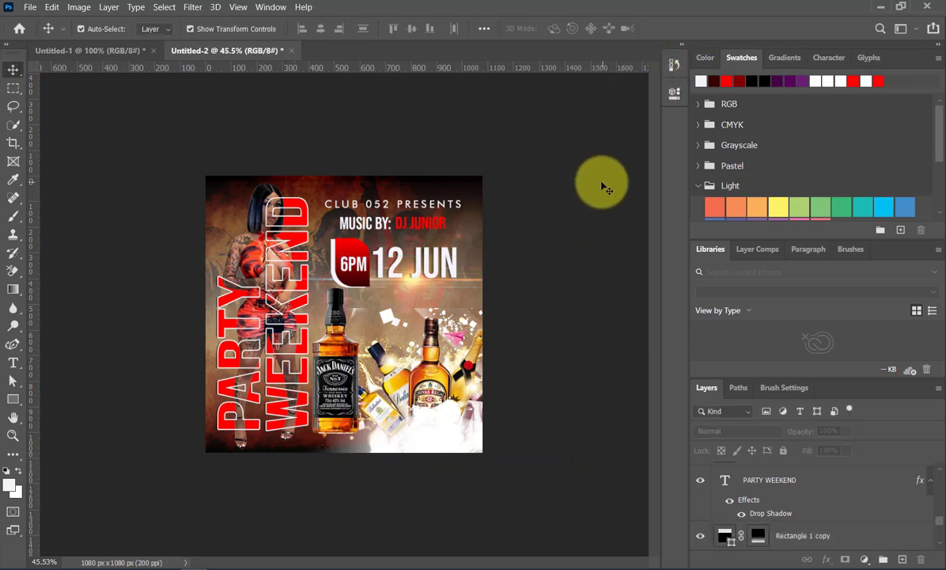
- Move the pngegg (2) splash layer below Rectangle 1 and its copy, directly above pexels-martin-lopez-2240771
scroll(469, 344, up, 1)
click(427, 449)
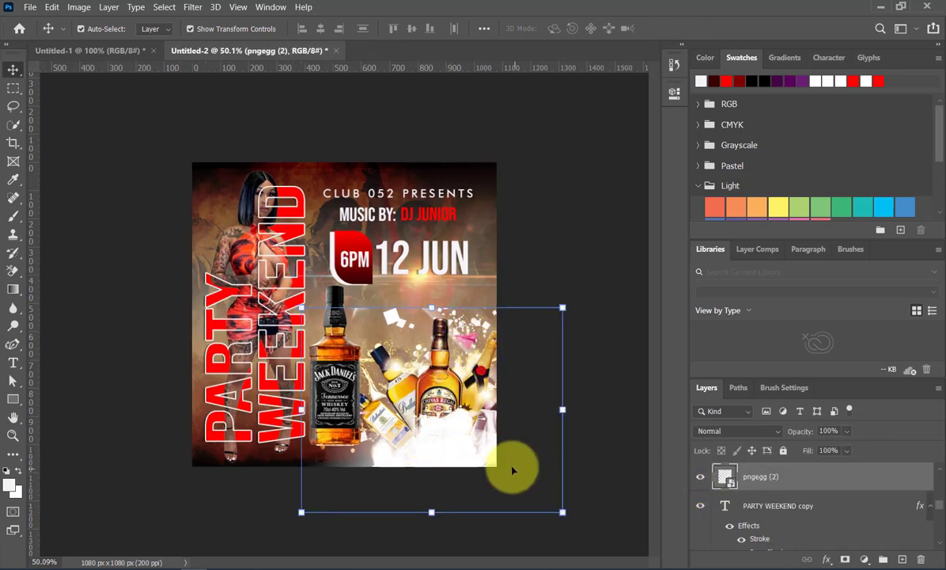
scroll(821, 503, up, 4)
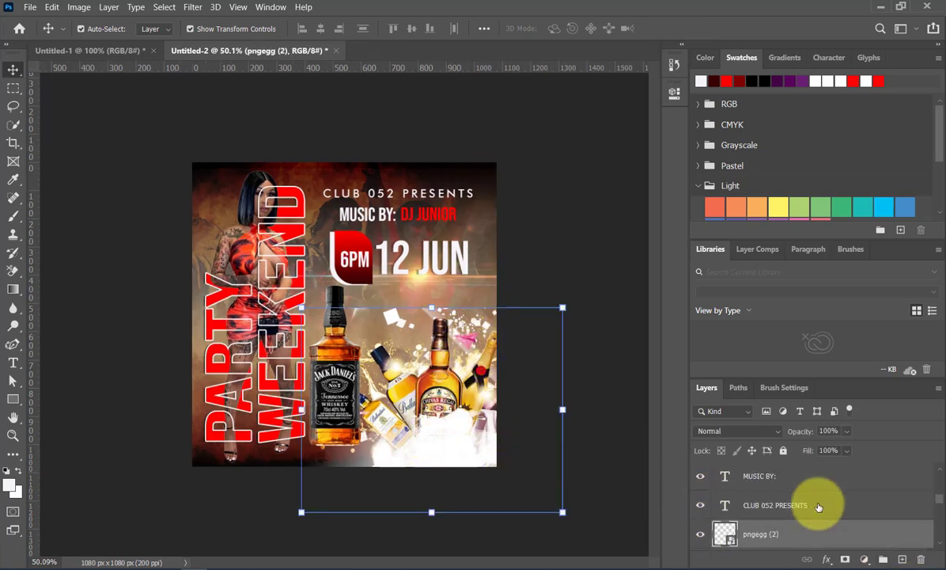
scroll(819, 506, down, 5)
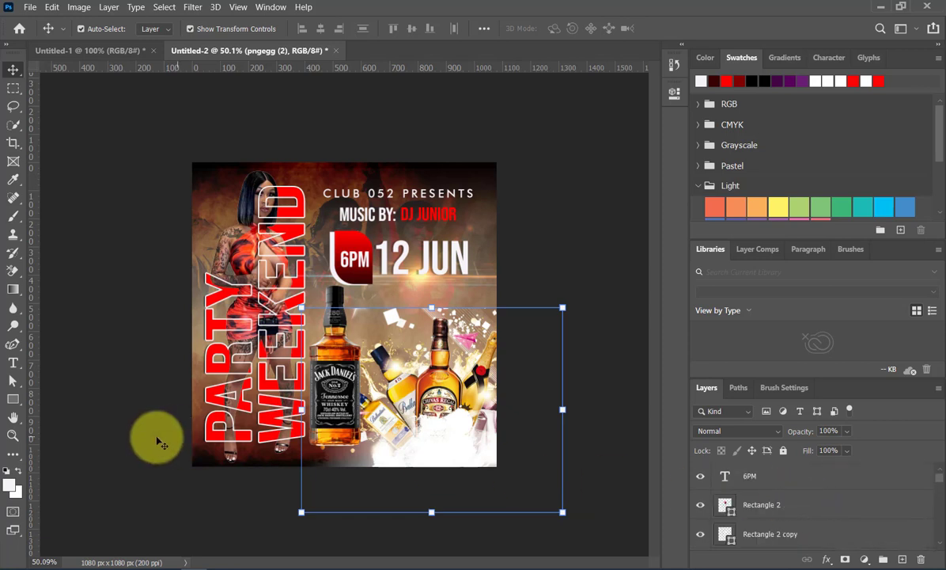
click(214, 468)
scroll(870, 502, down, 3)
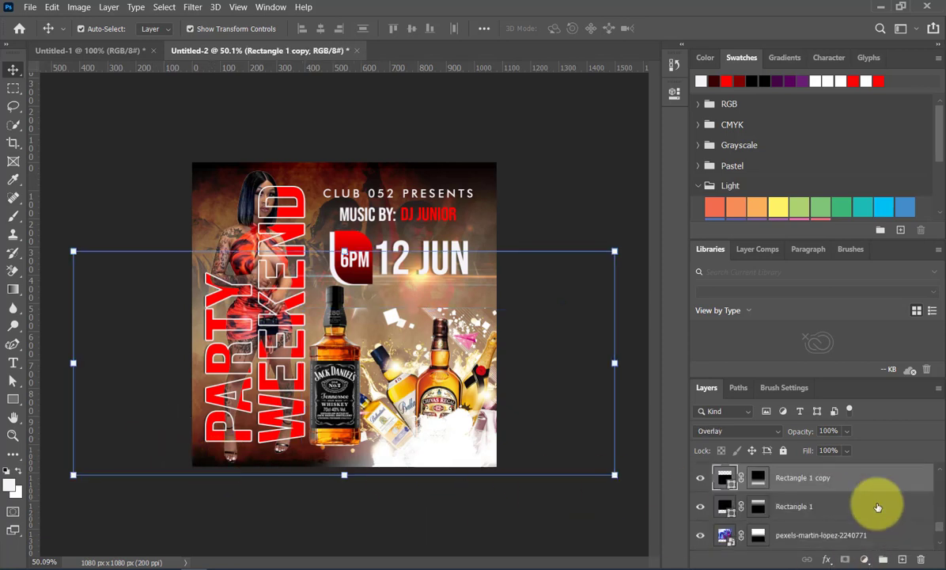
scroll(834, 486, down, 3)
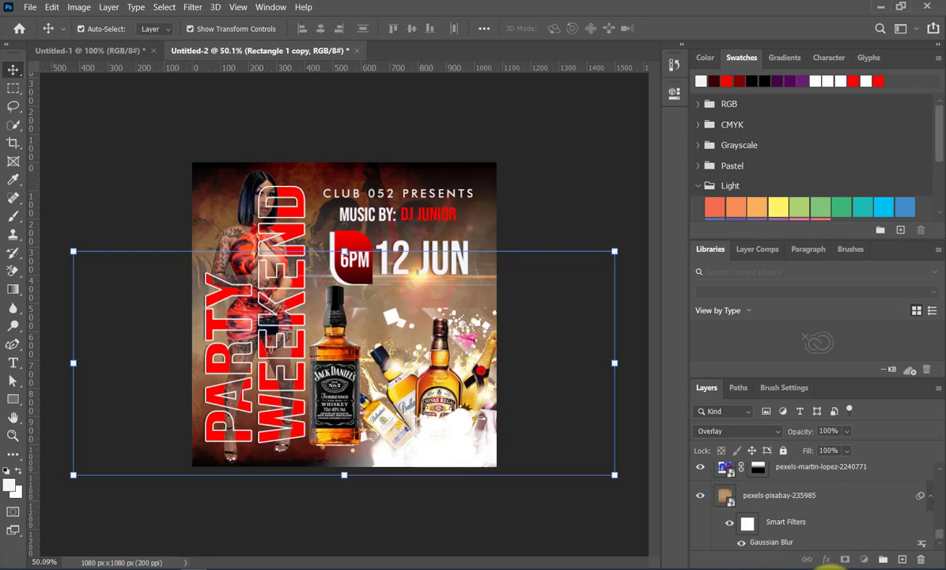
drag(830, 568, 867, 498)
scroll(866, 511, up, 3)
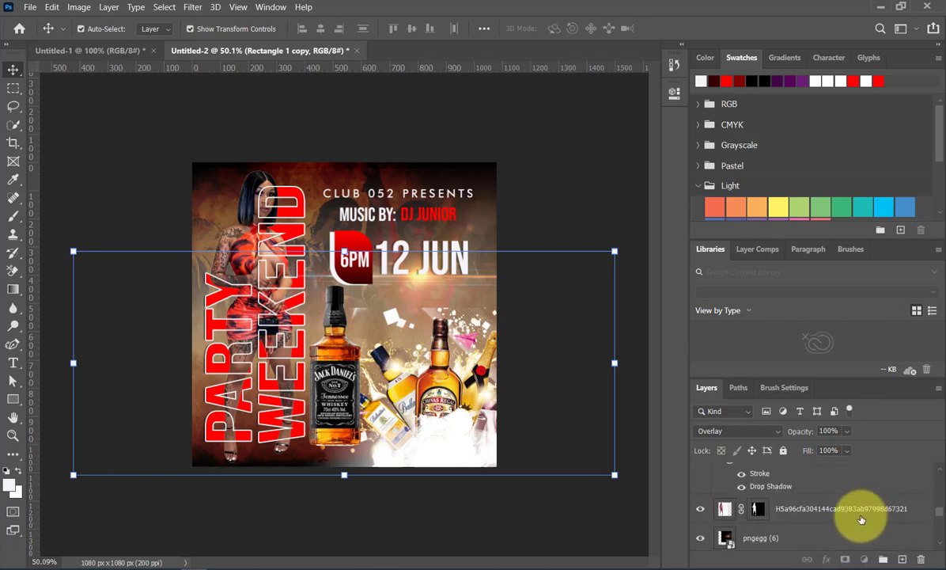
scroll(861, 515, up, 3)
click(850, 478)
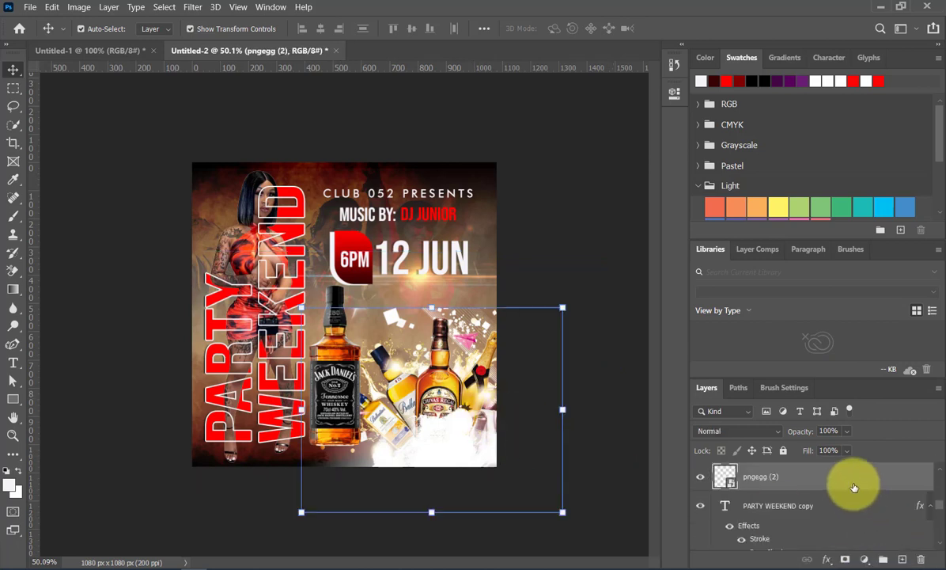
mouse_move(853, 486)
mouse_down()
mouse_move(861, 544)
mouse_move(863, 499)
mouse_up()
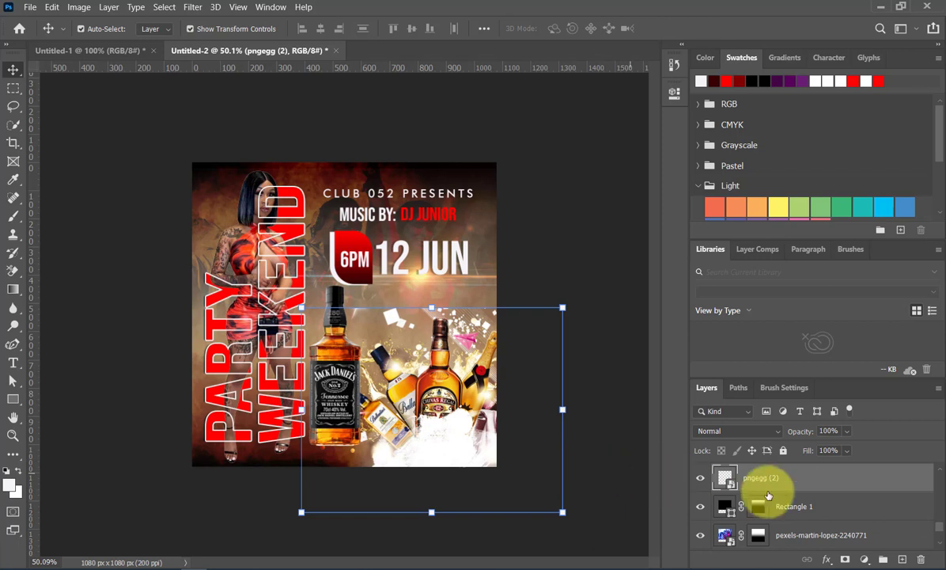
drag(792, 506, 802, 487)
click(592, 473)
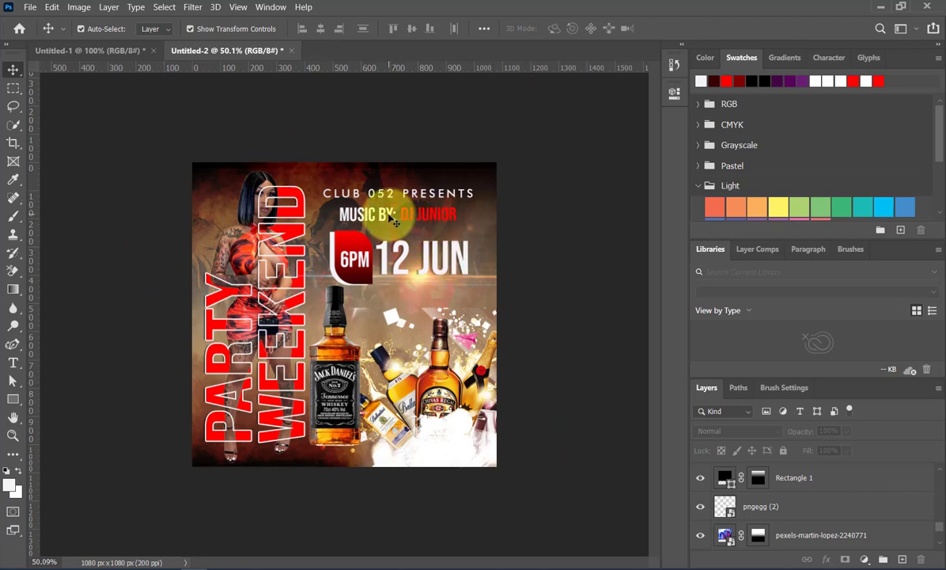
click(352, 214)
key(ctrl+t)
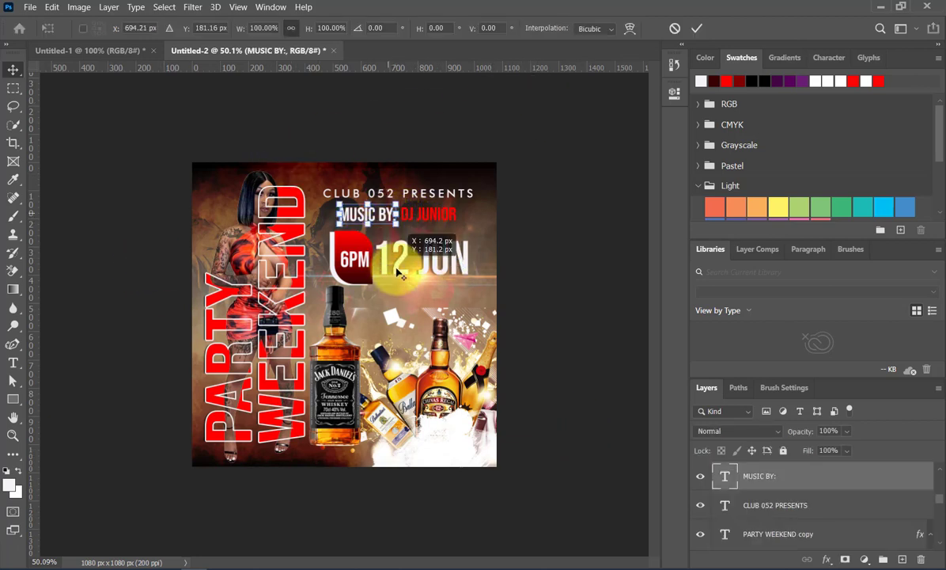
drag(391, 214, 390, 261)
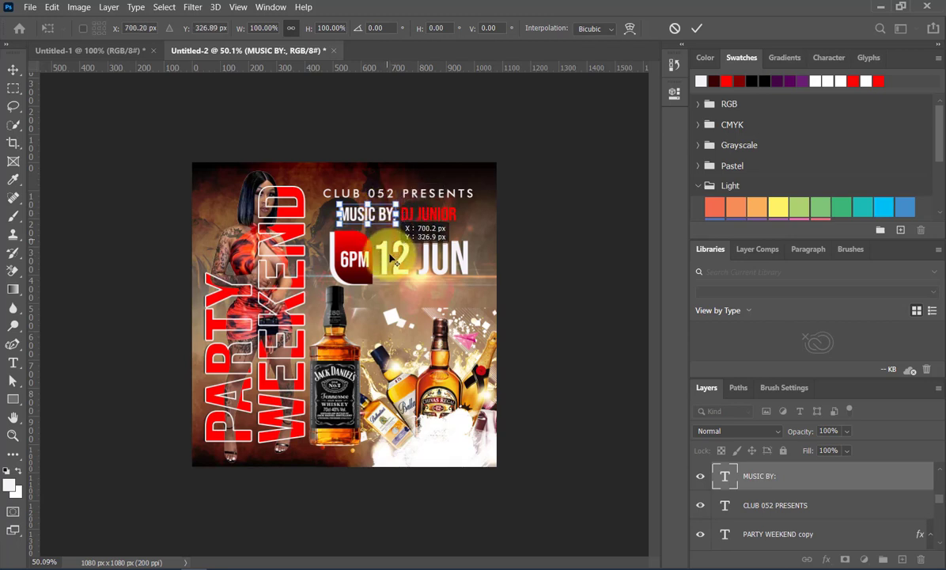
click(697, 28)
- Duplicate the MUSIC BY: text below 12 JUN and replace its wording with FOOD & DRINKS
drag(393, 217, 428, 290)
double_click(428, 289)
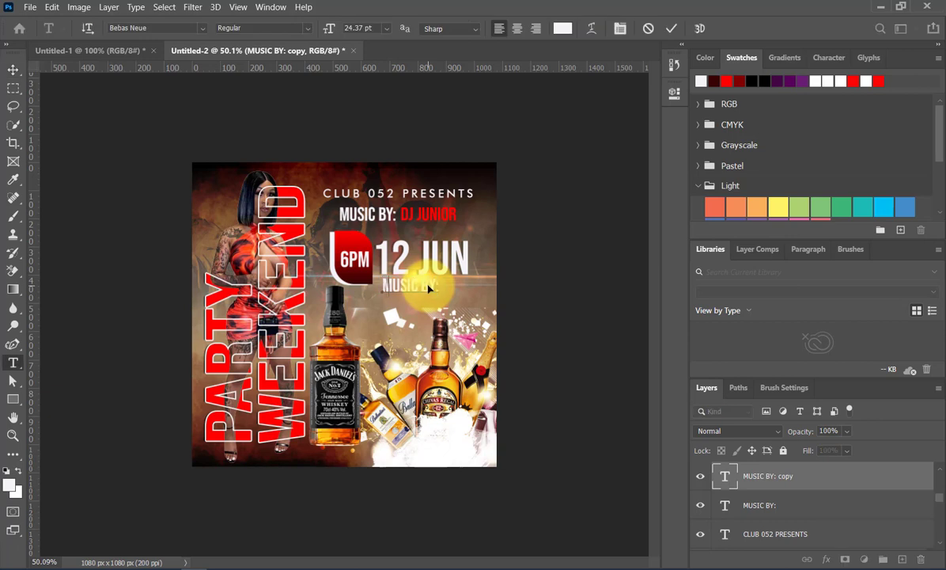
text(FOOD & DRINK)
click(670, 32)
key(v)
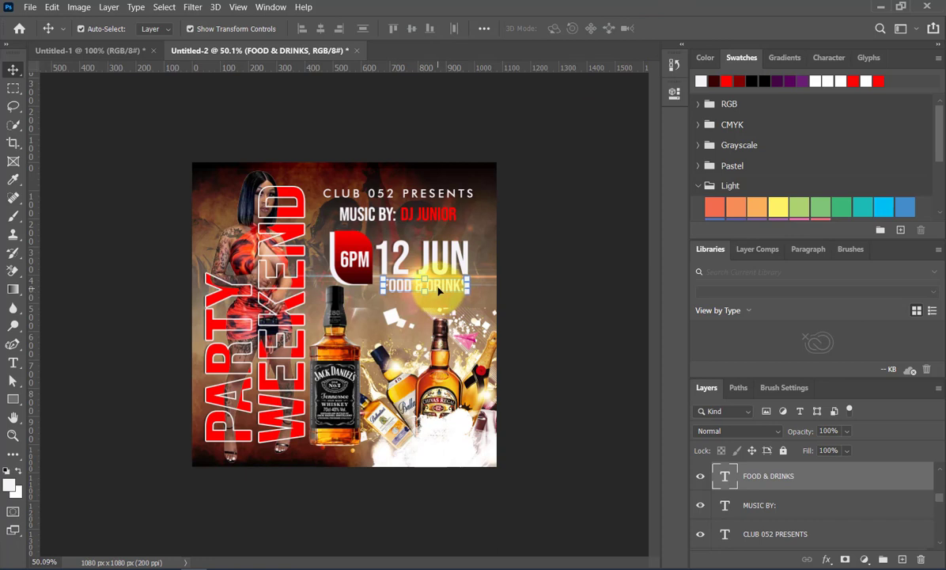
- Move the FOOD & DRINKS text slightly down and recolour it red
drag(438, 289, 438, 294)
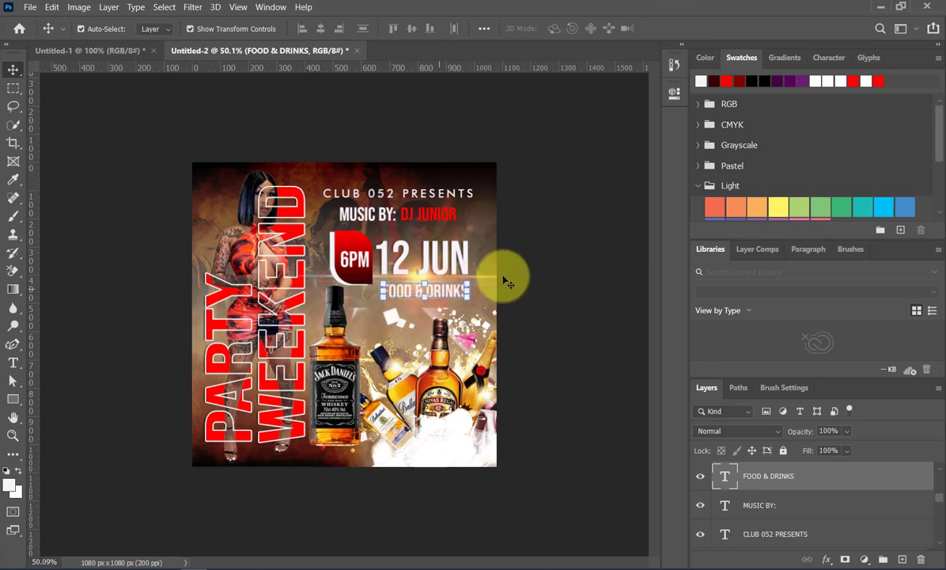
click(727, 80)
click(581, 238)
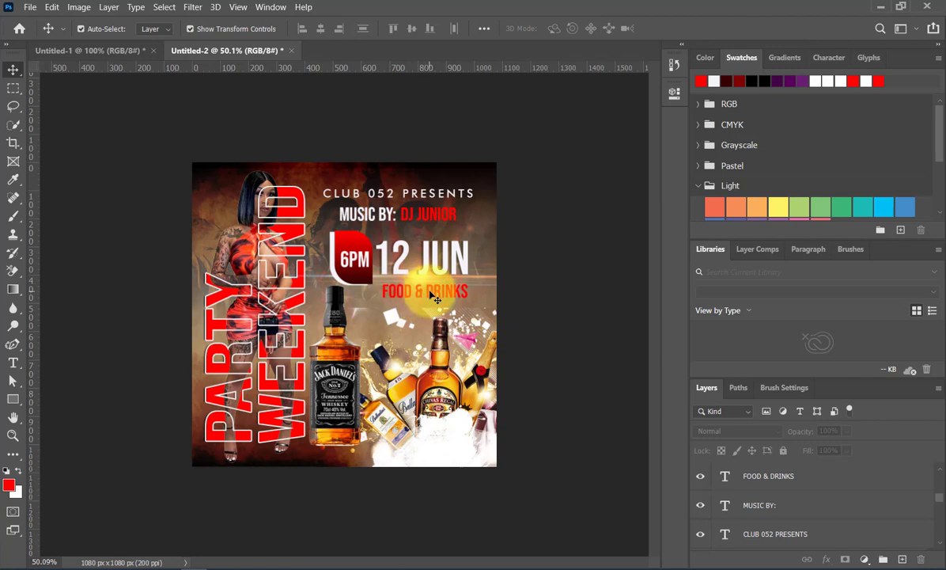
- Duplicate FOOD & DRINKS just below itself and replace the copy's wording with AVAILABLE
alt+drag(434, 298, 431, 315)
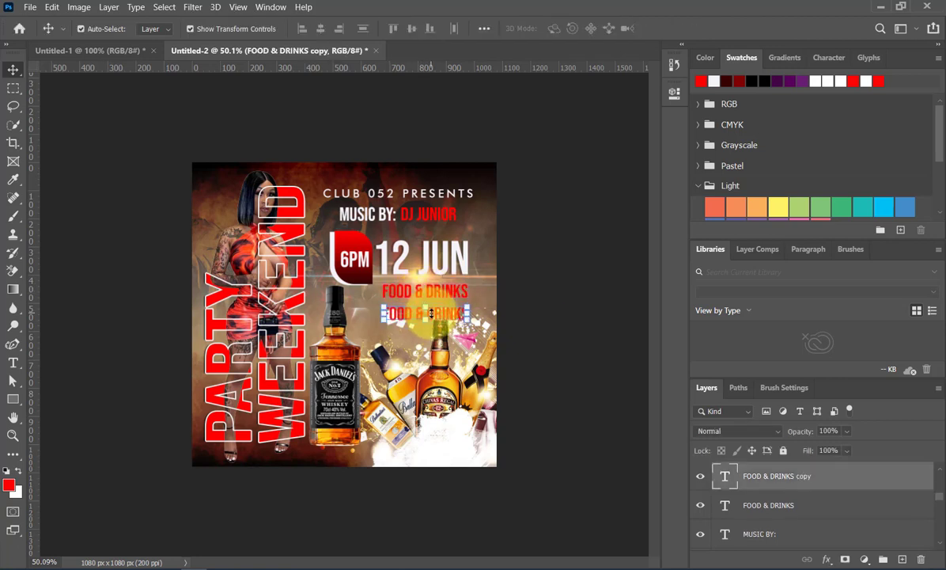
double_click(439, 316)
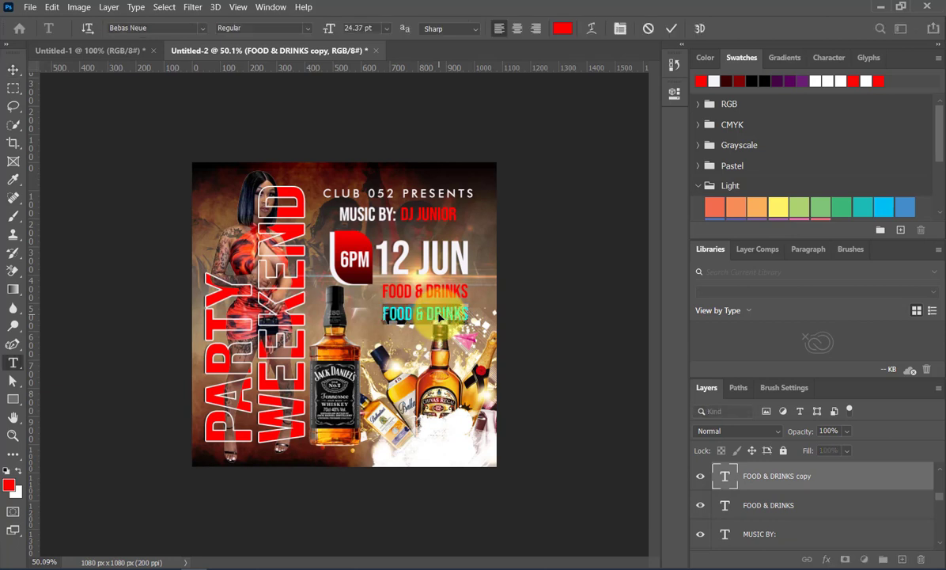
text(AVAILABLE)
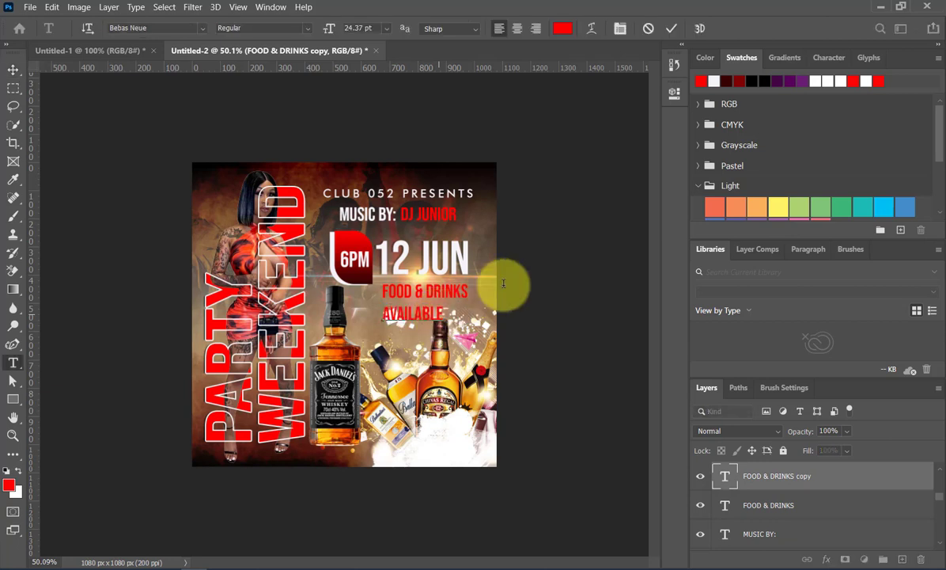
- Recolour the AVAILABLE text white and place it close beneath FOOD & DRINKS
key(ctrl+a)
click(714, 80)
key(ctrl+Return)
key(v)
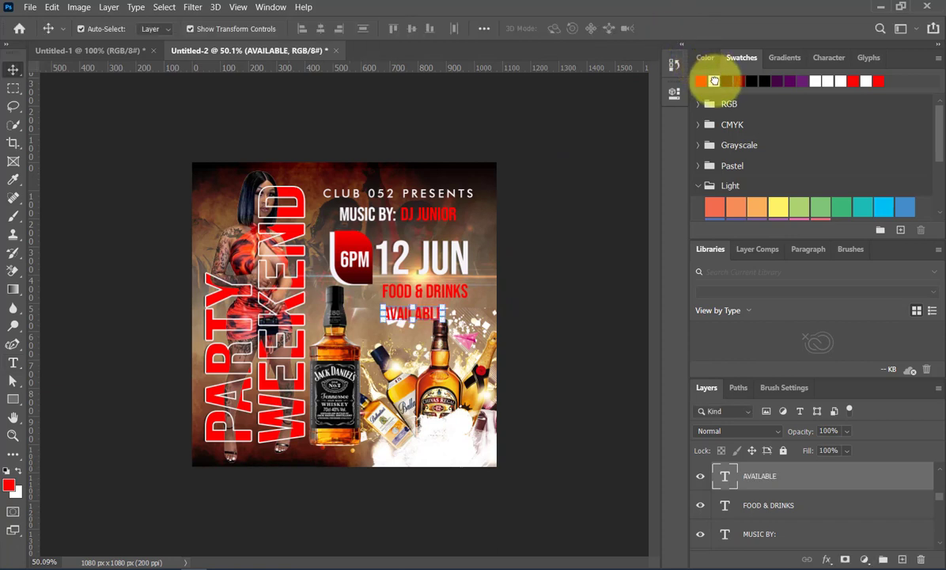
click(552, 234)
drag(426, 319, 437, 310)
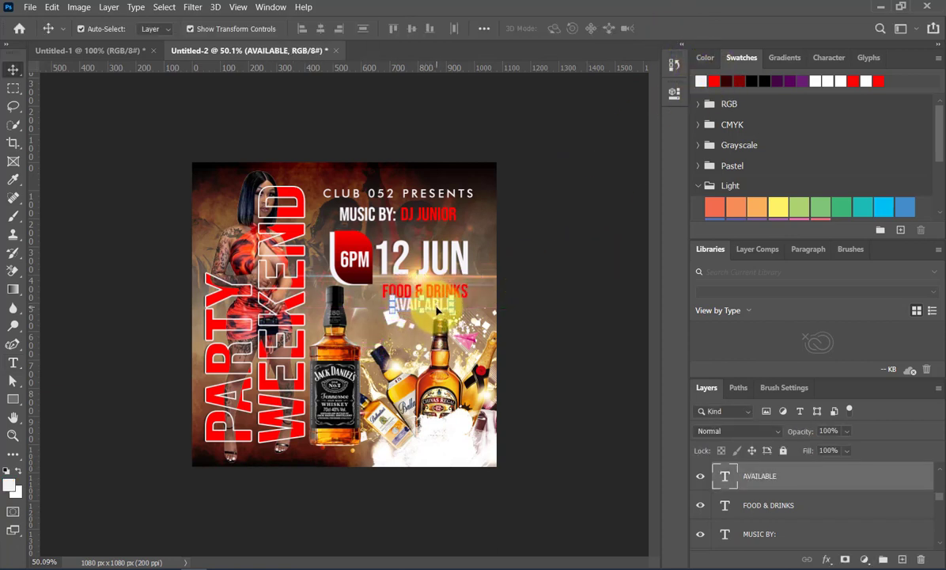
- Move FOOD & DRINKS up close beneath 12 JUN and line up AVAILABLE with its left edge
scroll(437, 310, up, 2)
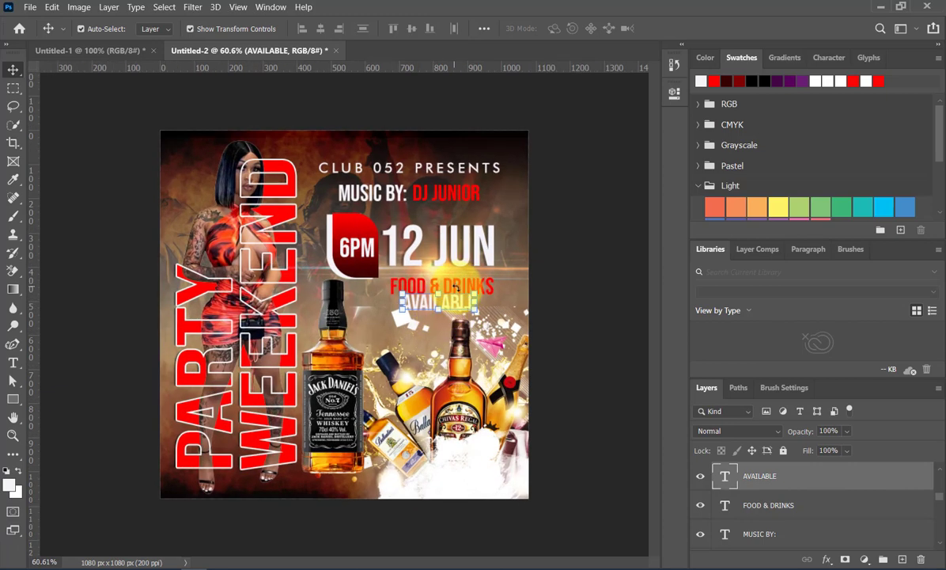
click(463, 289)
drag(457, 291, 448, 298)
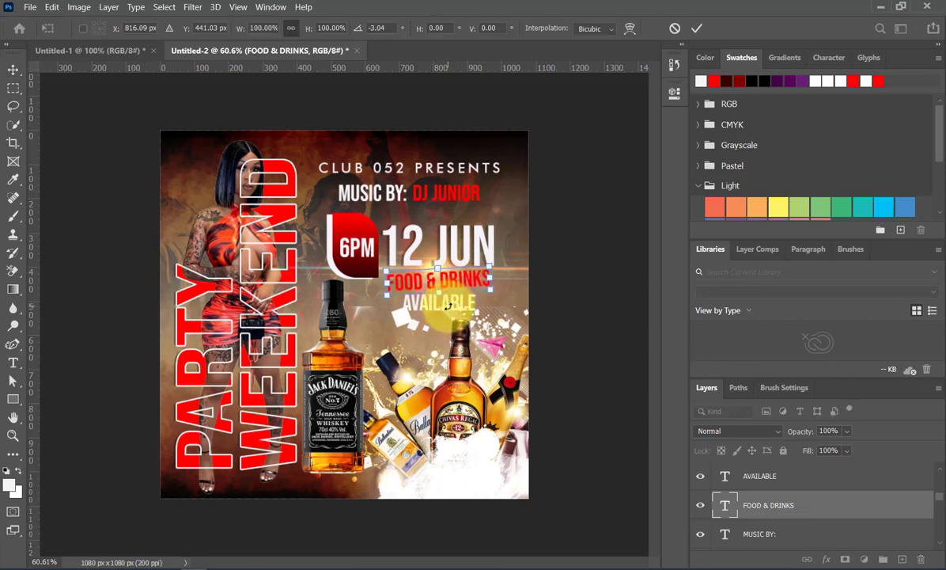
click(589, 162)
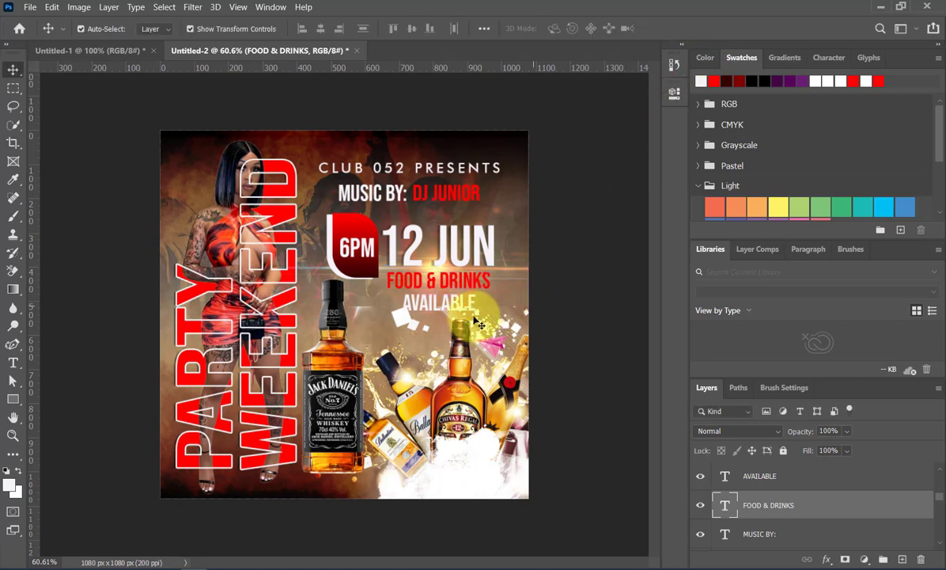
drag(449, 312, 435, 307)
click(577, 307)
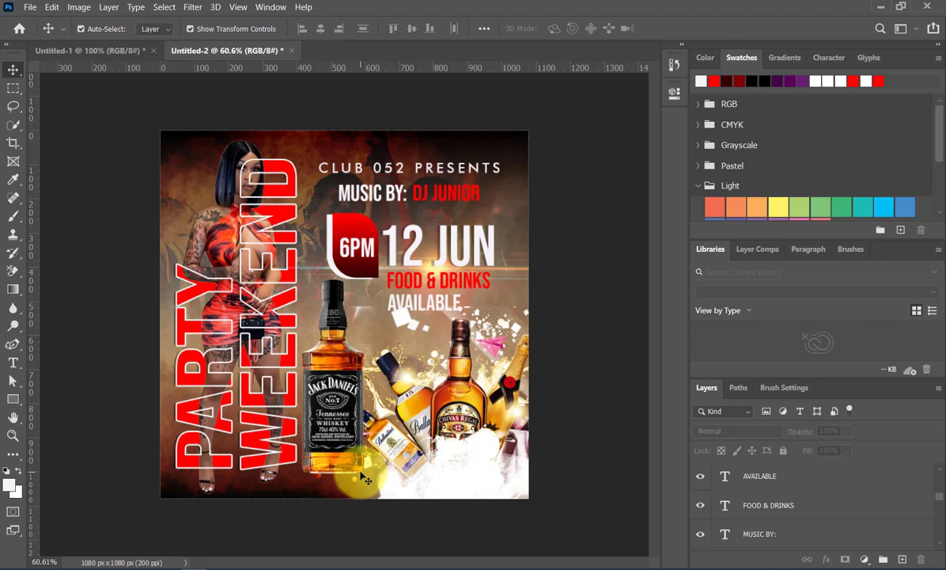
- Add a black Color Overlay in Multiply mode at 13% opacity to the pexels-pixabay-235985 background layer
click(474, 334)
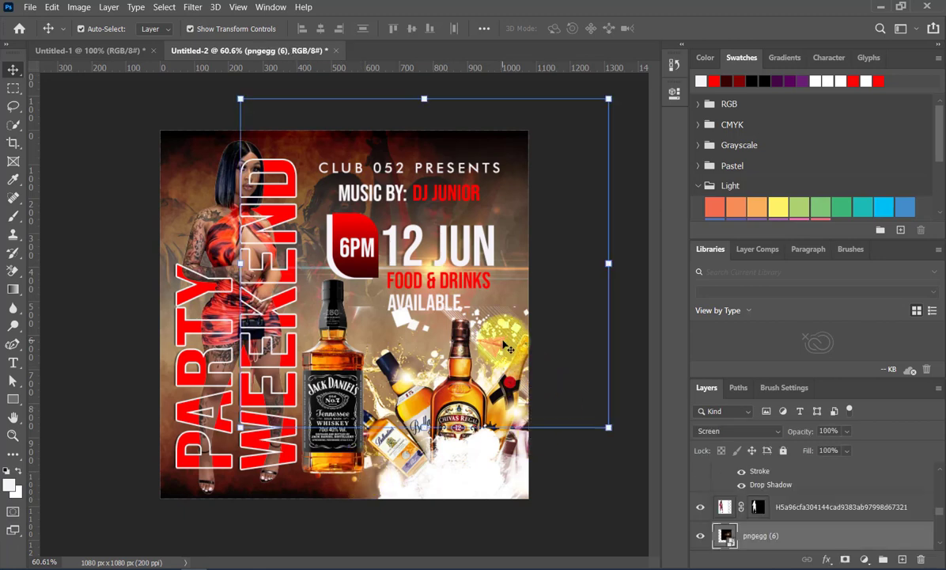
scroll(819, 475, down, 3)
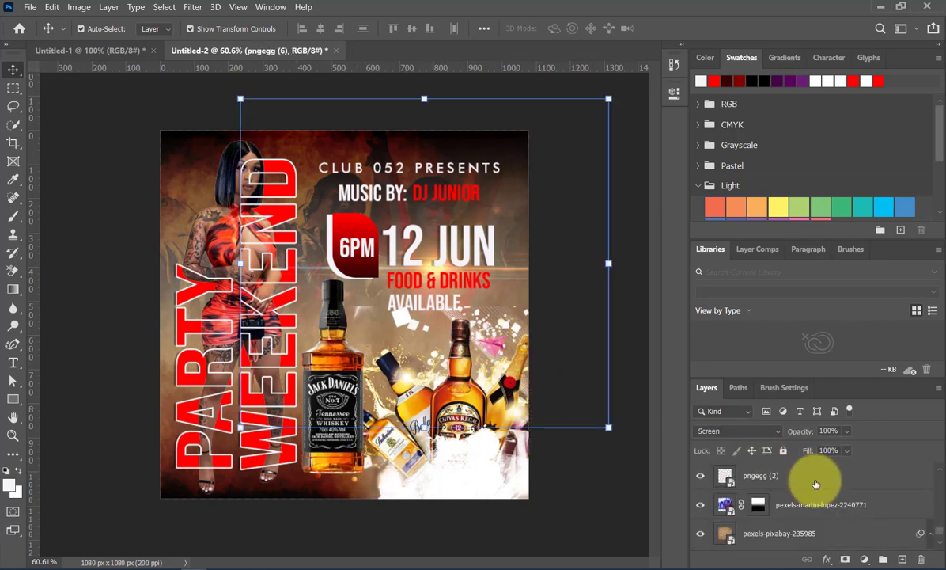
click(808, 497)
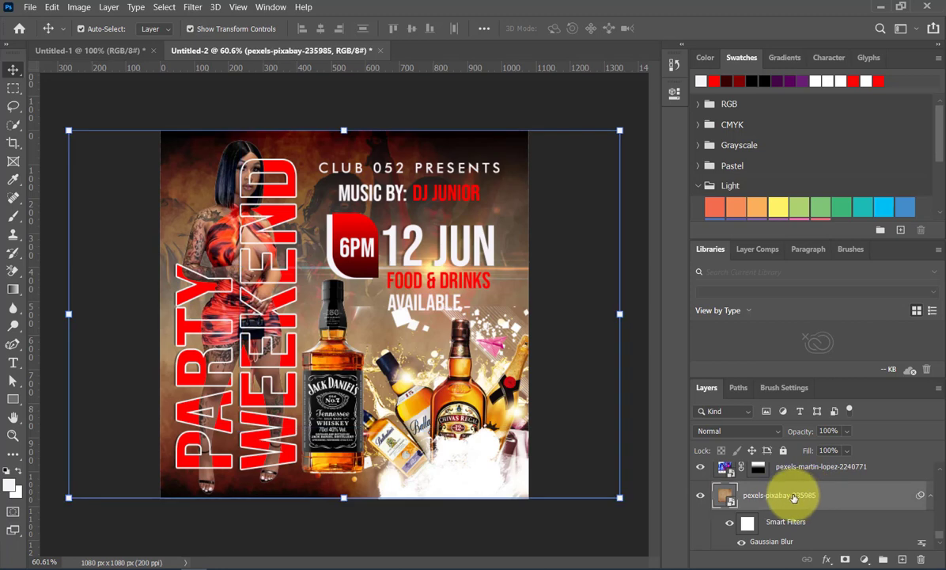
click(826, 559)
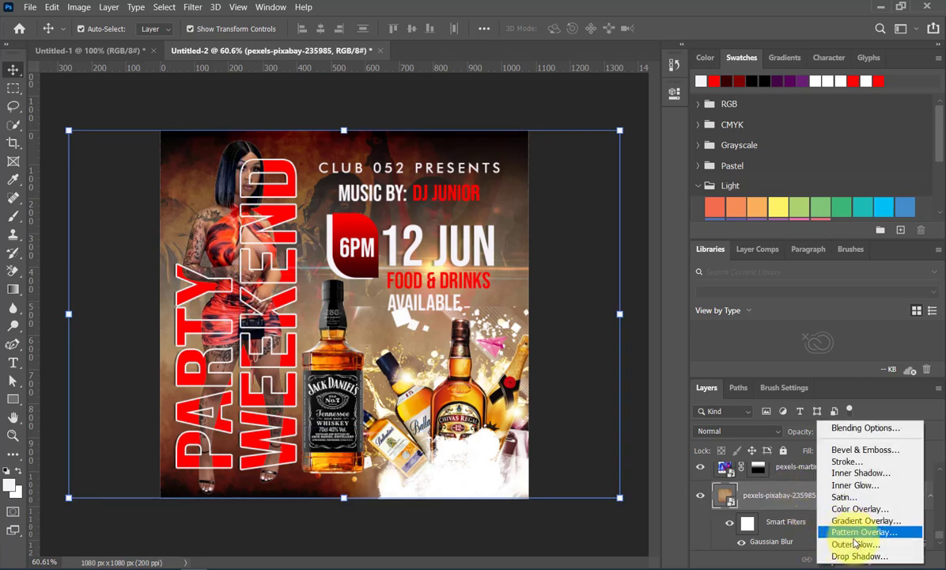
click(861, 510)
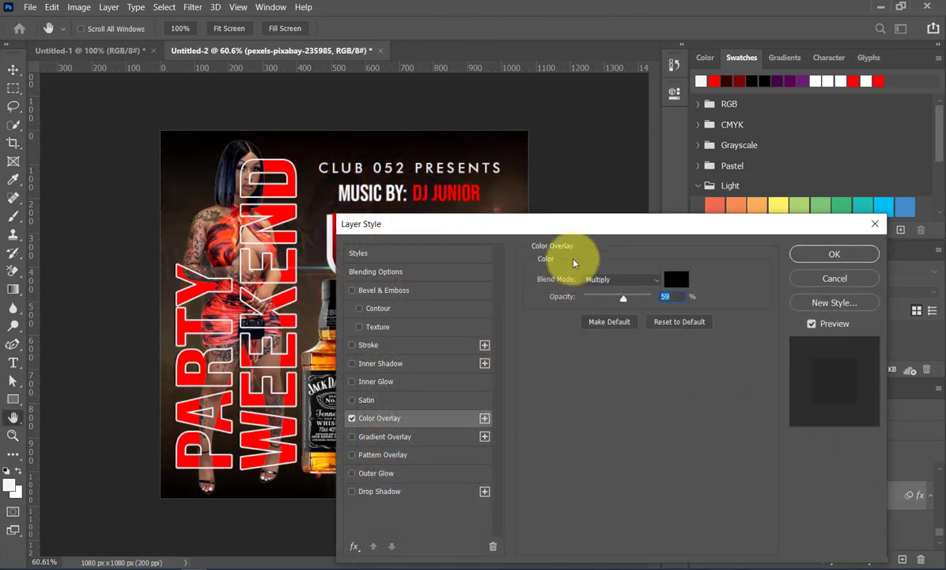
drag(575, 225, 815, 188)
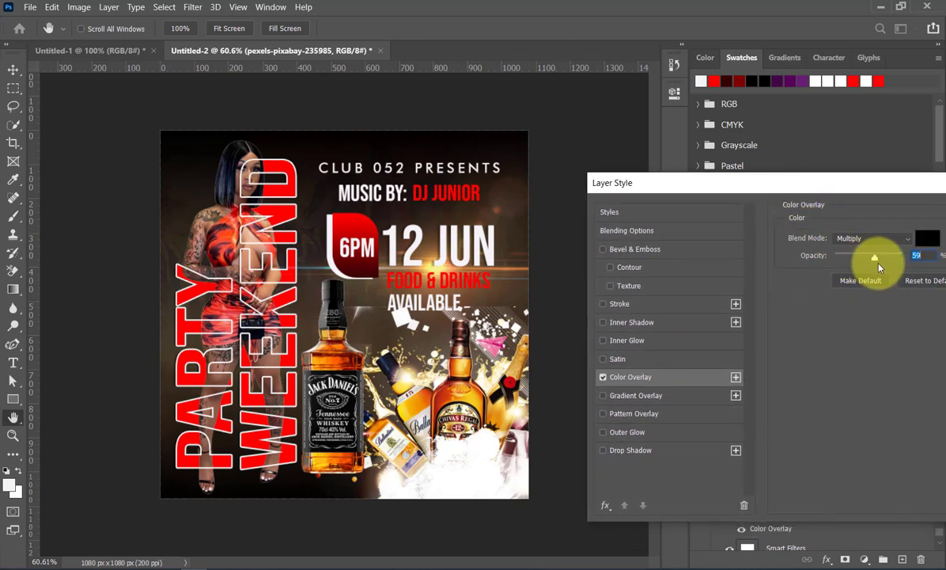
mouse_move(875, 259)
mouse_down()
mouse_move(860, 259)
mouse_move(878, 259)
mouse_up()
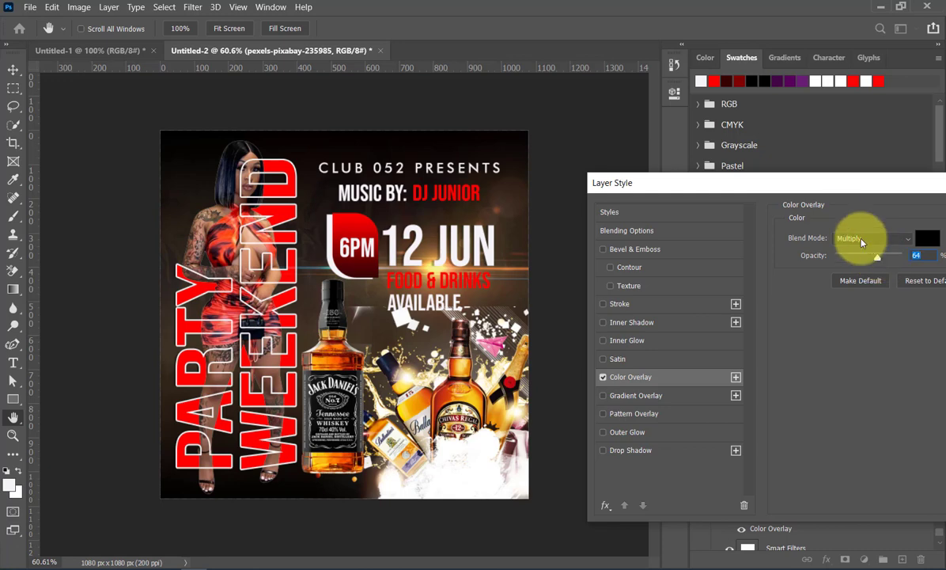
drag(818, 187, 743, 195)
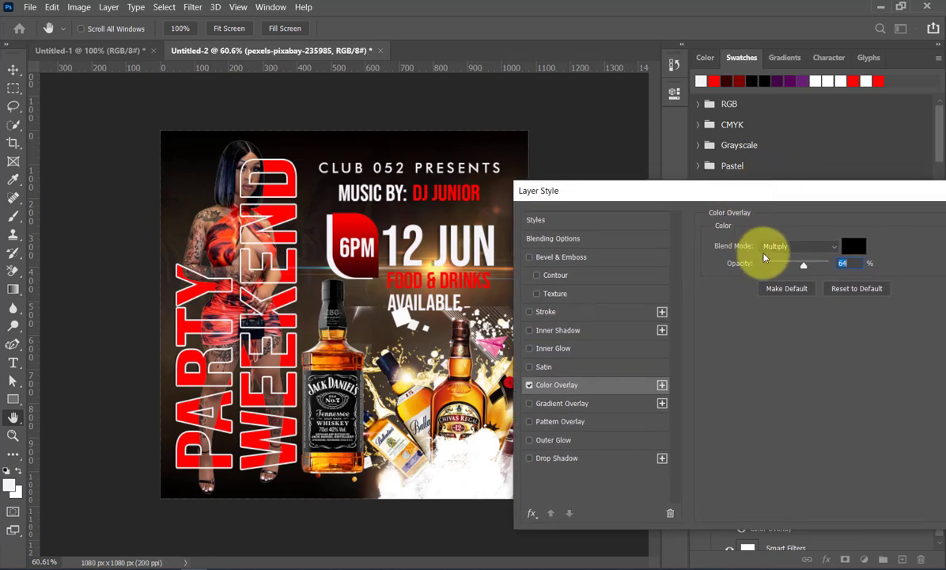
drag(804, 264, 769, 269)
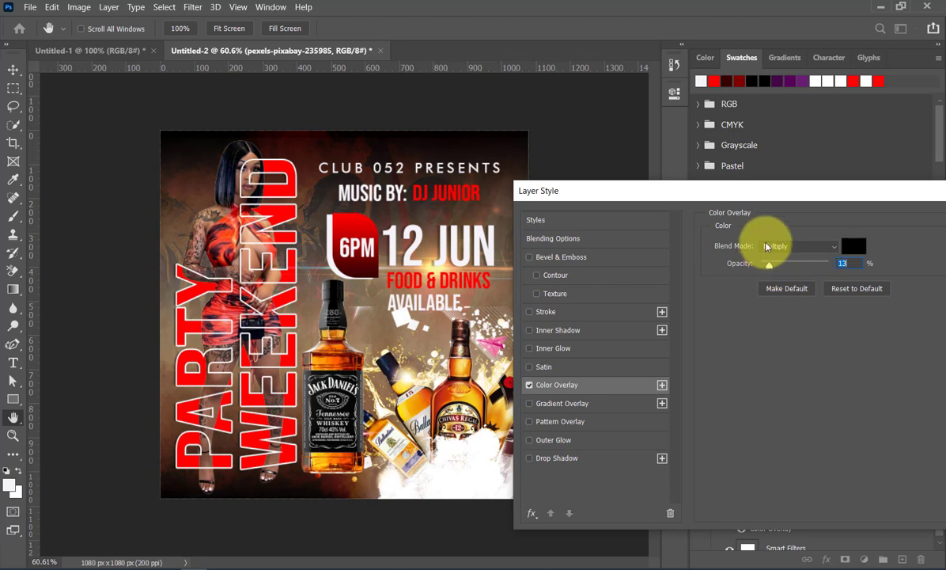
drag(769, 196, 662, 195)
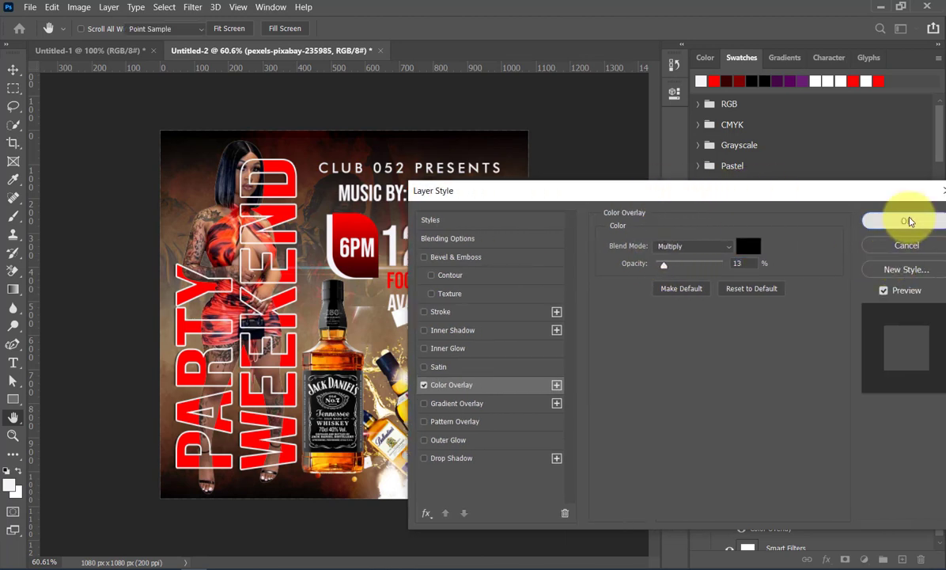
click(908, 219)
click(641, 317)
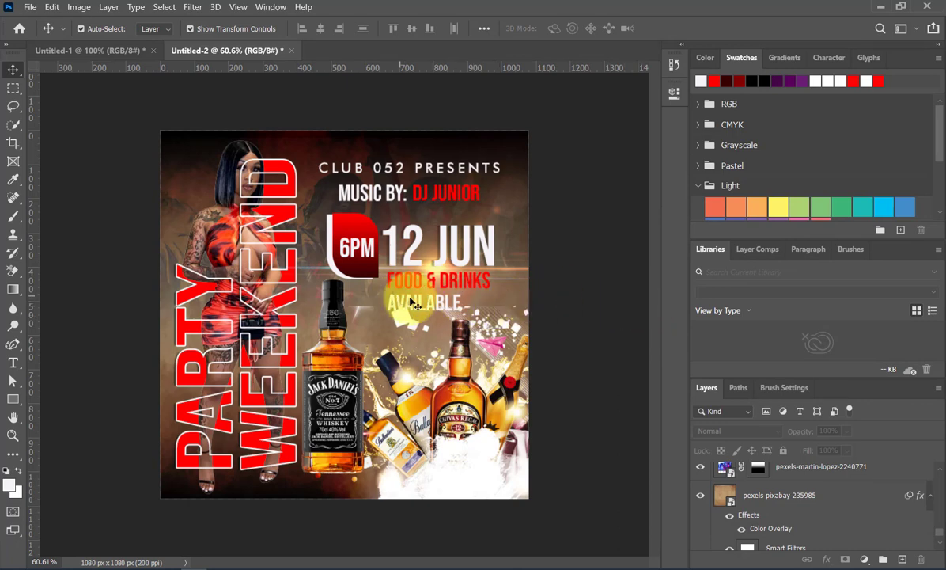
- Add a black Drop Shadow to the AVAILABLE text with 73% opacity, 11 px distance, 0% spread and 16 px size
click(449, 312)
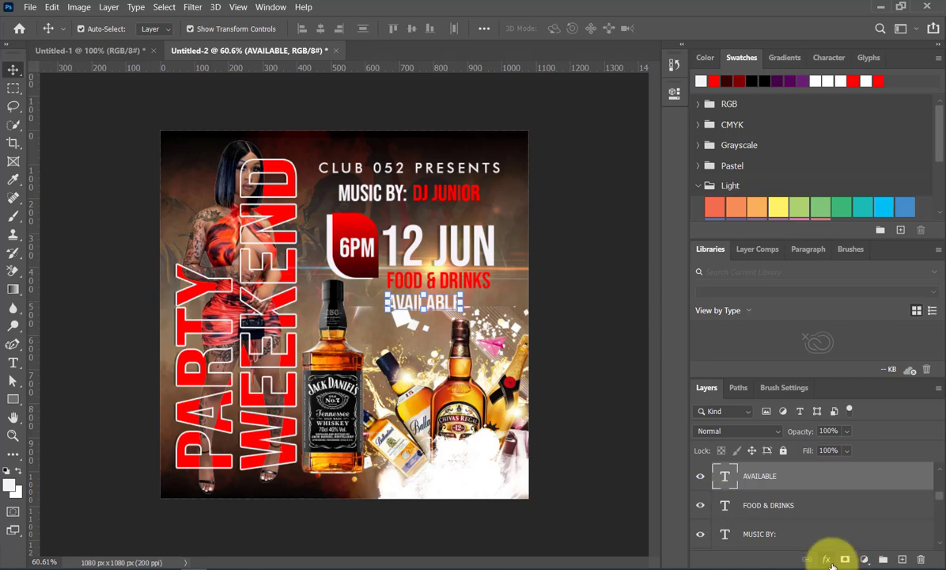
click(828, 560)
click(845, 556)
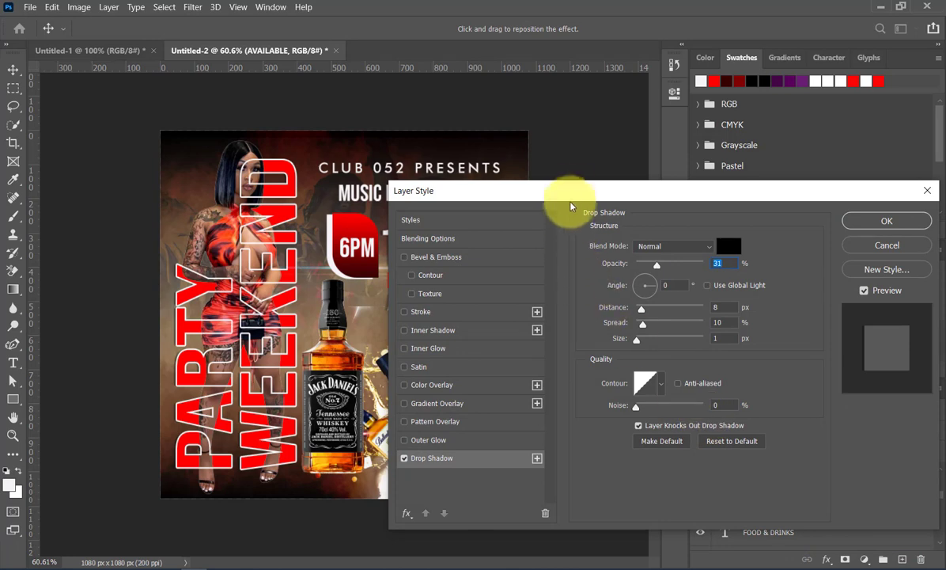
drag(554, 191, 664, 268)
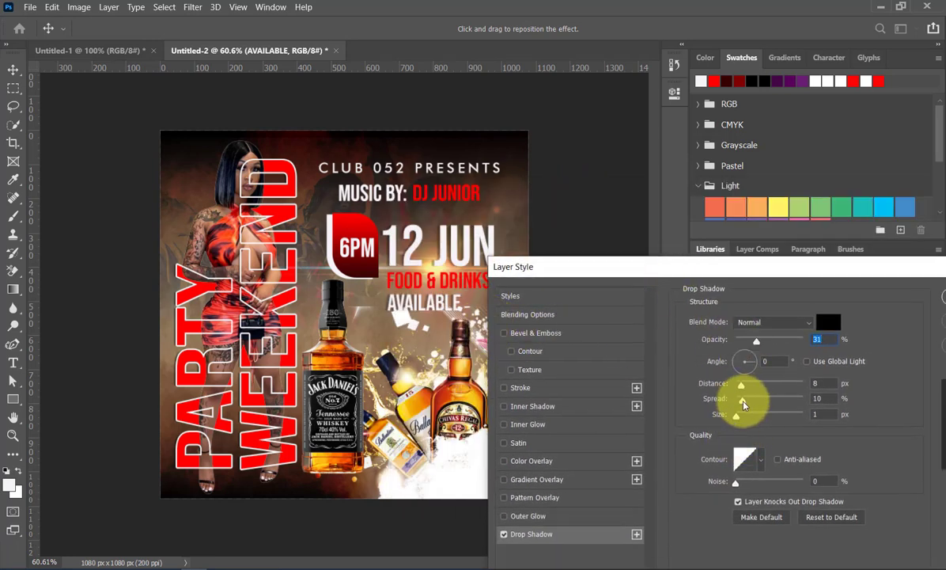
mouse_move(742, 402)
mouse_down()
mouse_move(732, 405)
mouse_move(744, 419)
mouse_move(737, 387)
mouse_move(745, 390)
mouse_up()
drag(756, 341, 786, 344)
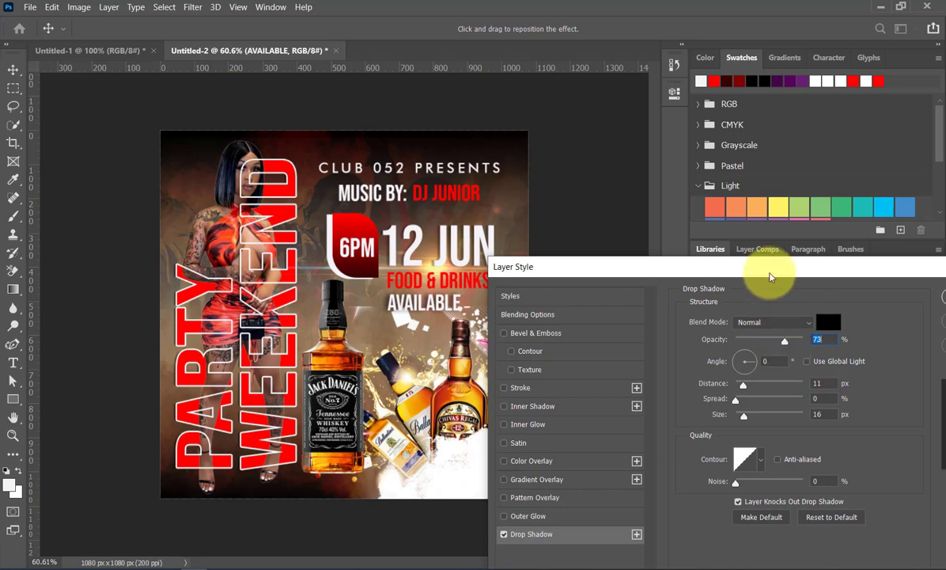
drag(771, 275, 677, 252)
click(894, 274)
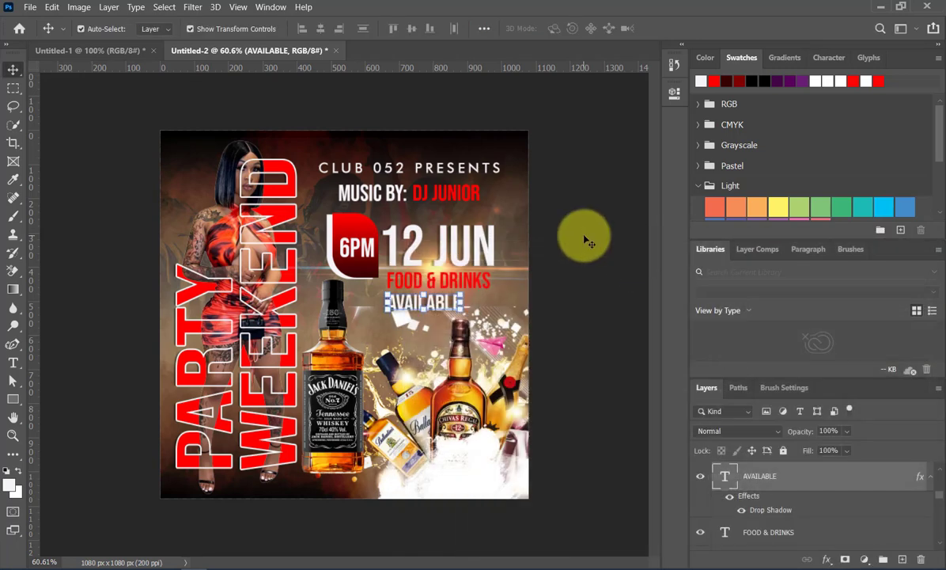
click(572, 386)
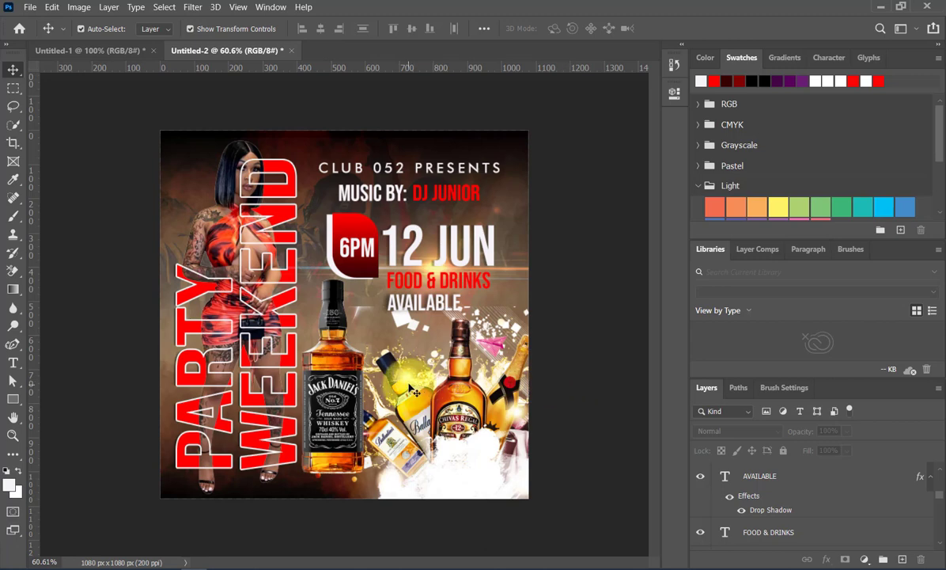
scroll(388, 375, down, 2)
scroll(237, 396, down, 1)
scroll(230, 431, up, 2)
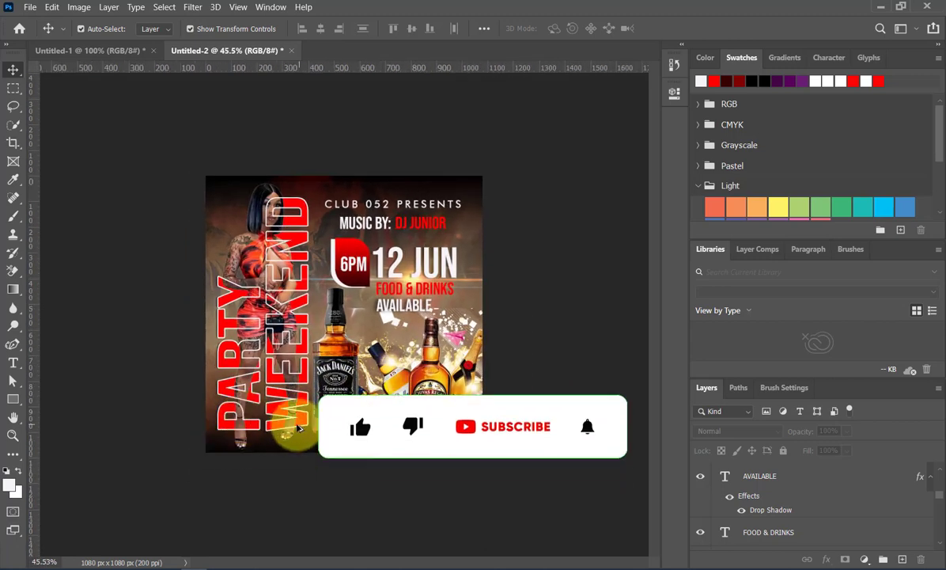
scroll(212, 473, up, 1)
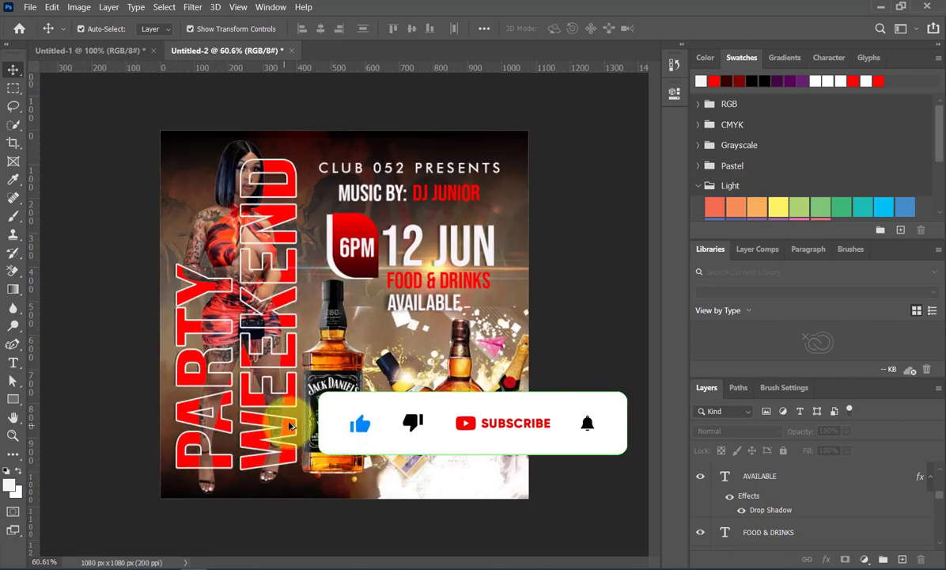
scroll(229, 491, down, 1)
scroll(245, 504, up, 1)
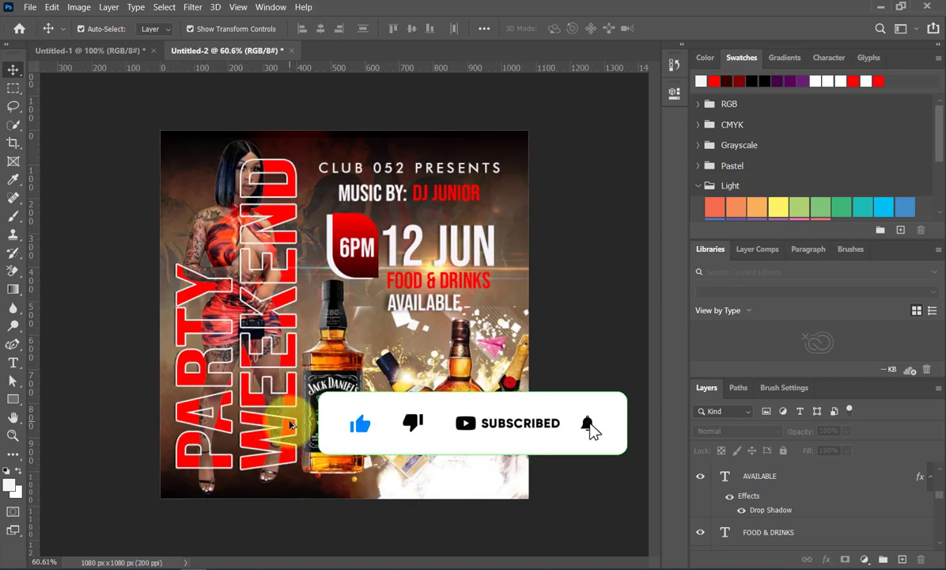